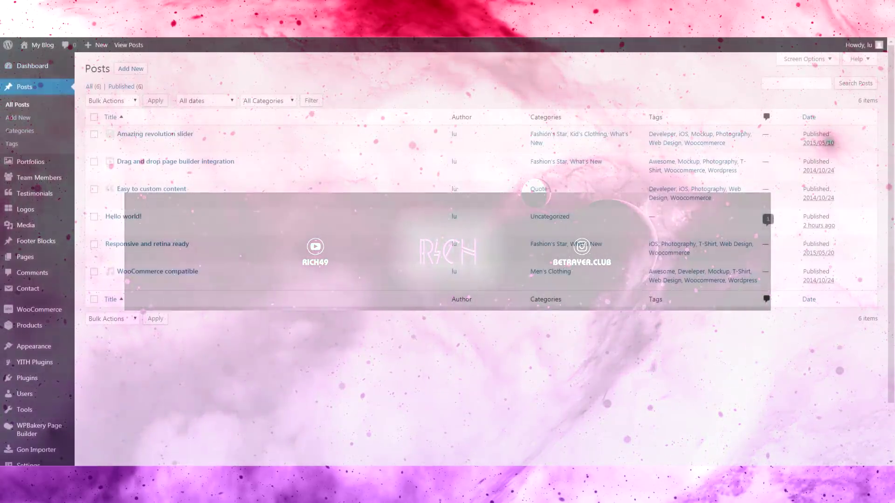
- Open the Gon Importer page and review which demo content, theme options, widgets and slider data can be imported
{"action": "mouse_move", "coordinate": [65, 350]}
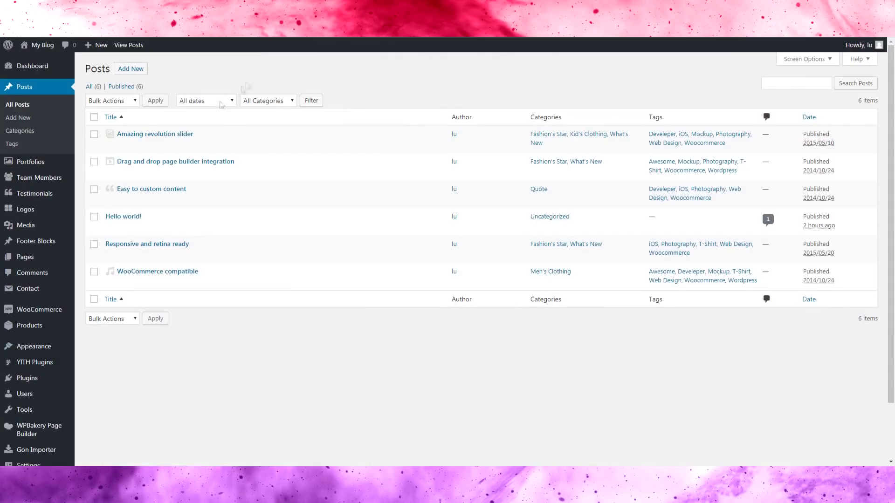
{"action": "mouse_move", "coordinate": [52, 371]}
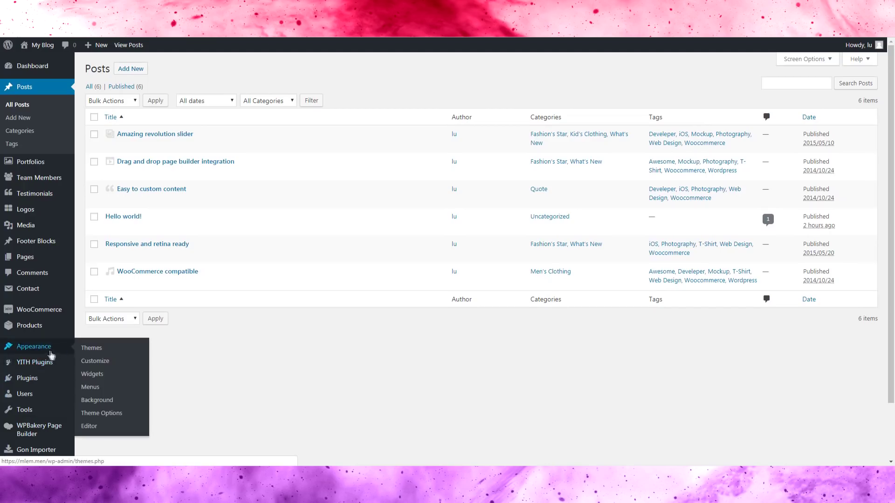
{"action": "left_click", "coordinate": [109, 414]}
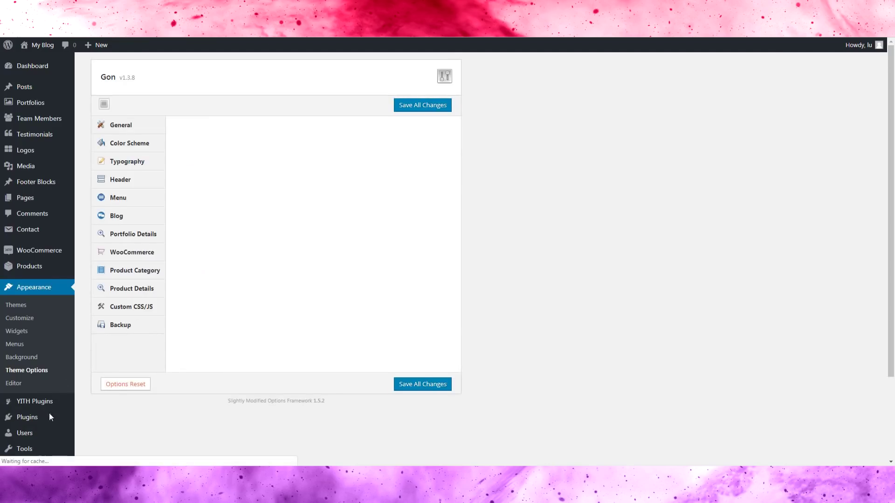
{"action": "scroll", "coordinate": [51, 416], "scroll_direction": "down", "scroll_amount": 2}
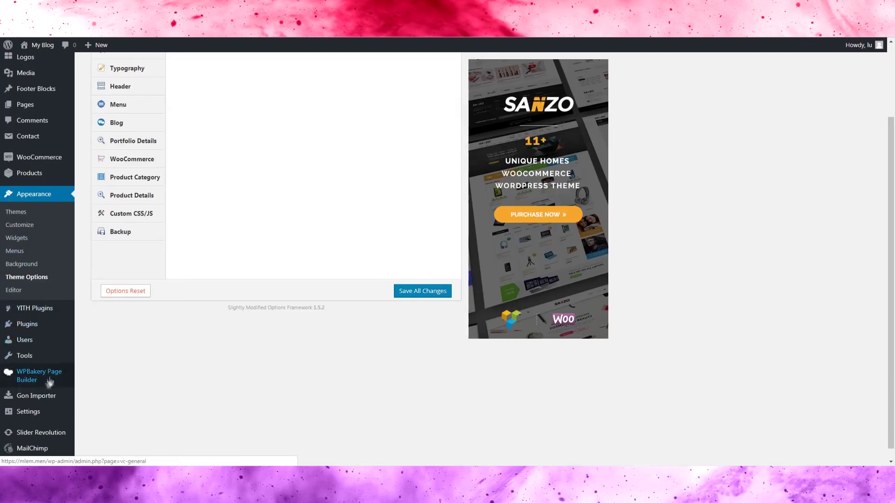
{"action": "left_click", "coordinate": [41, 397]}
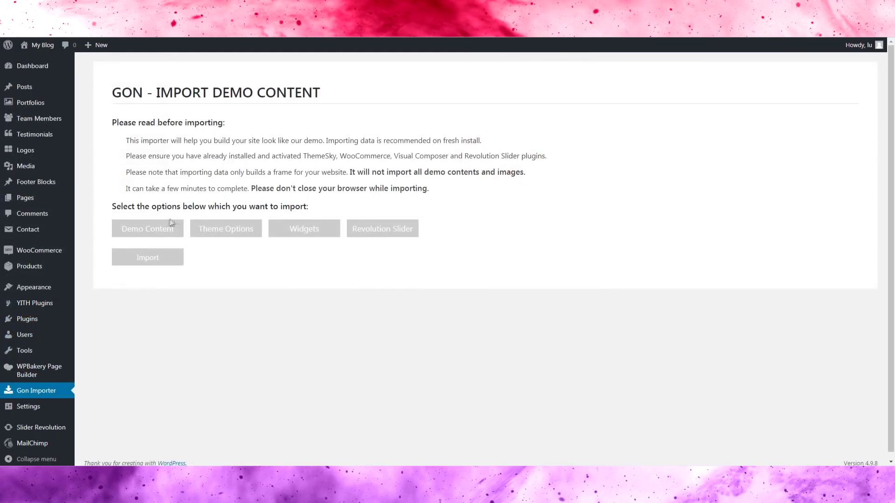
{"action": "left_click", "coordinate": [145, 229]}
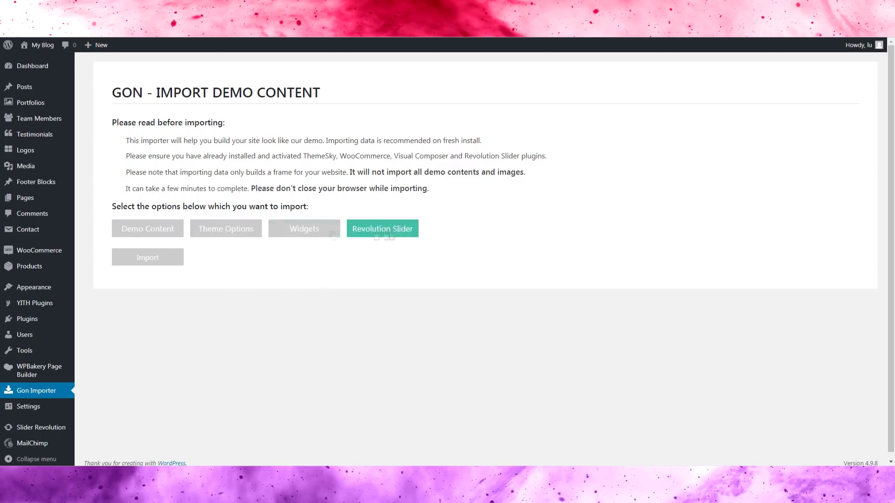
- Open the General section of the theme options and review the logo, favicon and text logo settings
{"action": "mouse_move", "coordinate": [65, 288]}
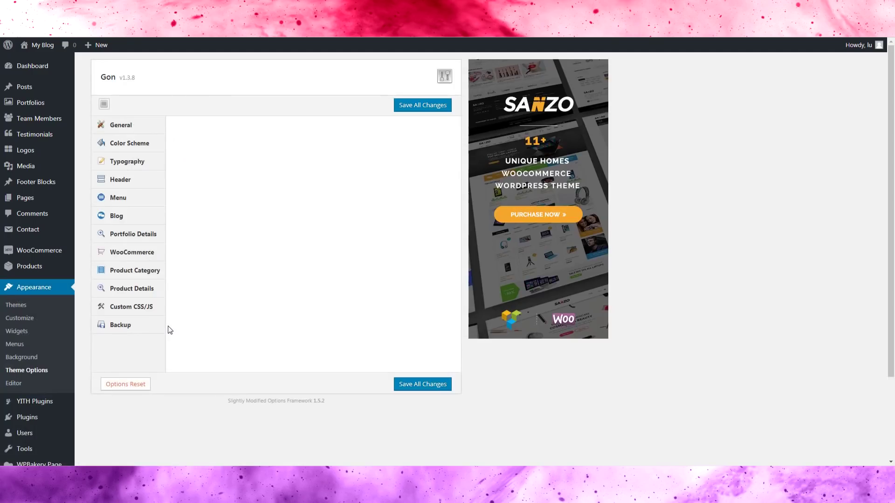
{"action": "left_click", "coordinate": [132, 122]}
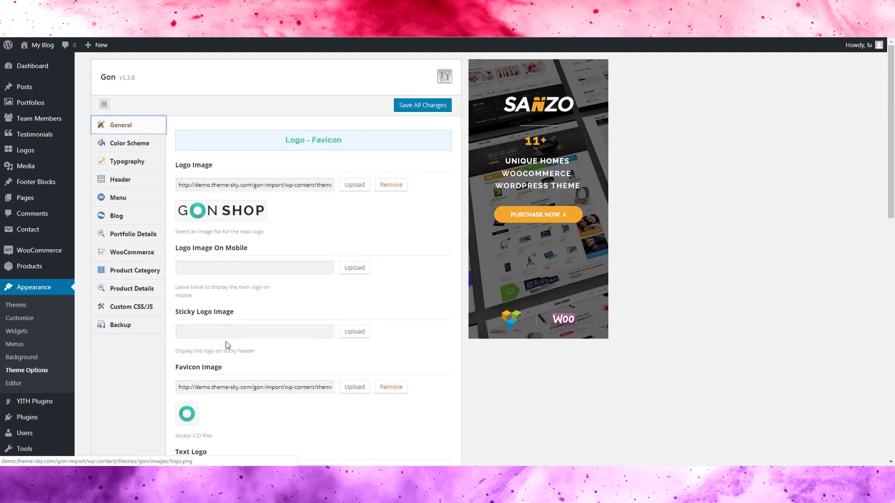
{"action": "scroll", "coordinate": [359, 231], "scroll_direction": "down", "scroll_amount": 2}
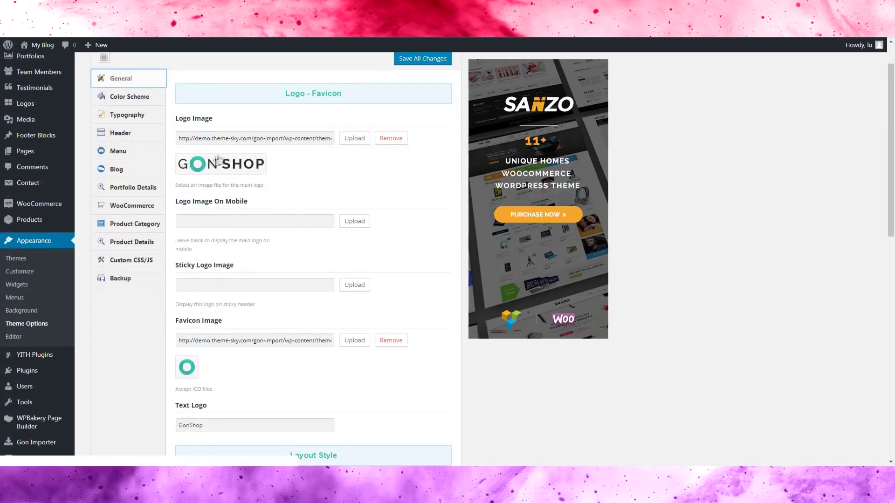
{"action": "scroll", "coordinate": [251, 183], "scroll_direction": "up", "scroll_amount": 1}
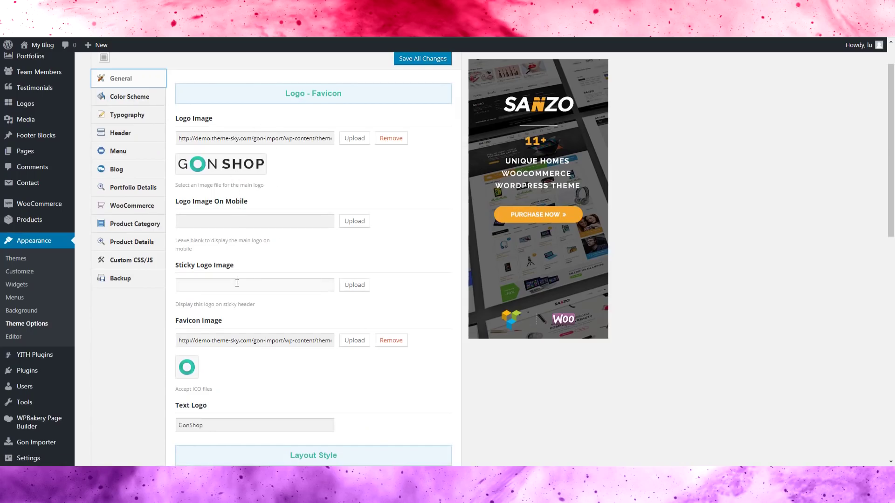
{"action": "scroll", "coordinate": [237, 283], "scroll_direction": "down", "scroll_amount": 1}
{"action": "scroll", "coordinate": [236, 286], "scroll_direction": "down", "scroll_amount": 4}
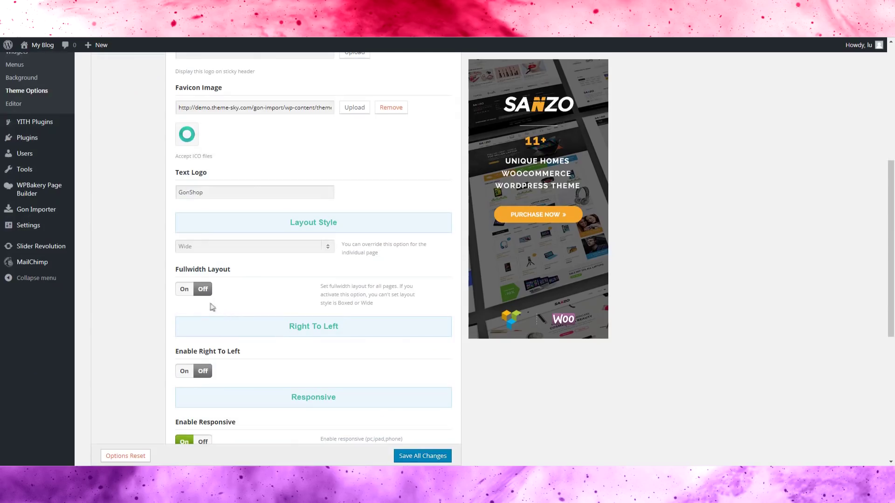
- Switch Fullwidth Layout and Enable Right To Left on and back off to demonstrate both options
{"action": "left_click", "coordinate": [196, 293]}
{"action": "left_click", "coordinate": [204, 293]}
{"action": "scroll", "coordinate": [205, 302], "scroll_direction": "down", "scroll_amount": 2}
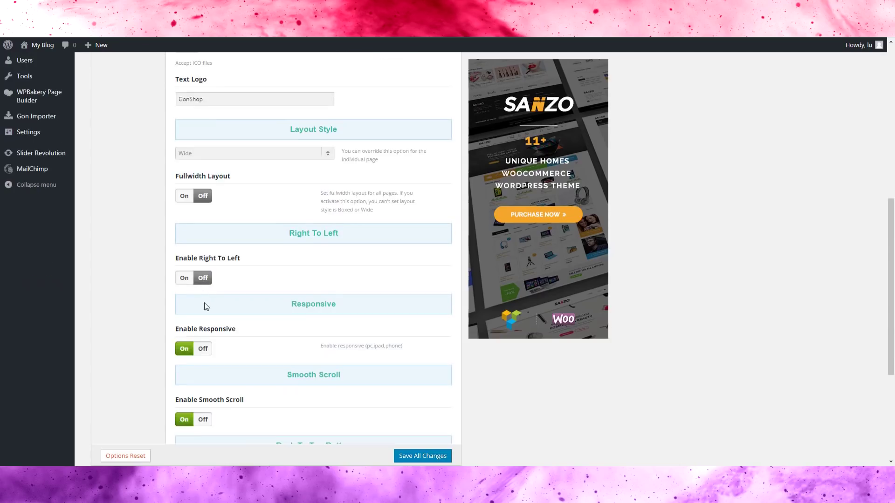
{"action": "left_click", "coordinate": [189, 279]}
{"action": "left_click", "coordinate": [201, 279]}
- Review the remaining general options, turn Fullwidth Layout on and save all changes
{"action": "scroll", "coordinate": [154, 329], "scroll_direction": "down", "scroll_amount": 2}
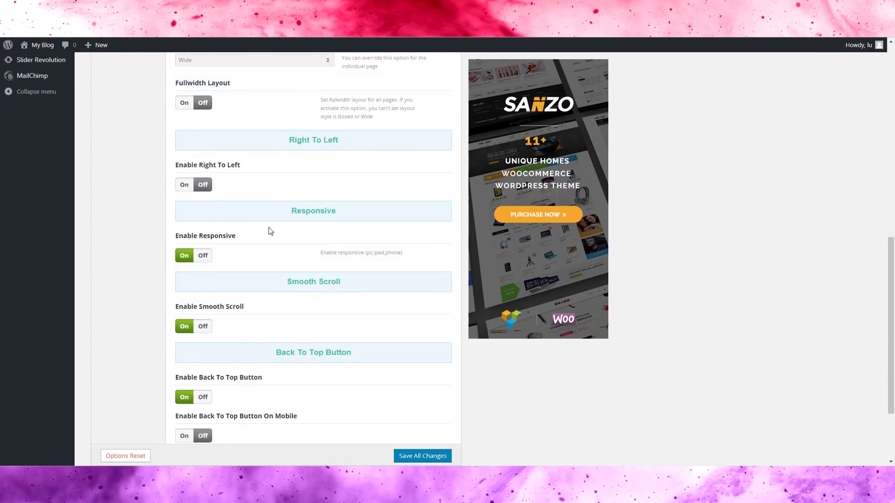
{"action": "scroll", "coordinate": [210, 271], "scroll_direction": "down", "scroll_amount": 2}
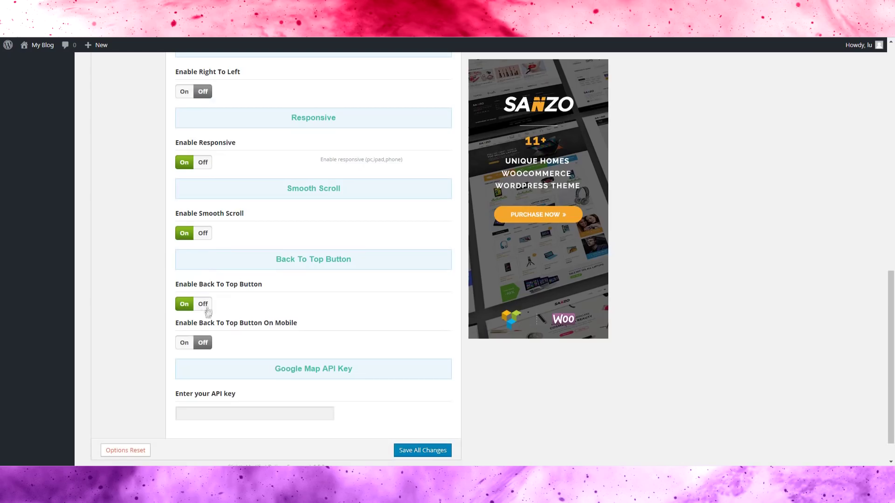
{"action": "scroll", "coordinate": [218, 354], "scroll_direction": "down", "scroll_amount": 1}
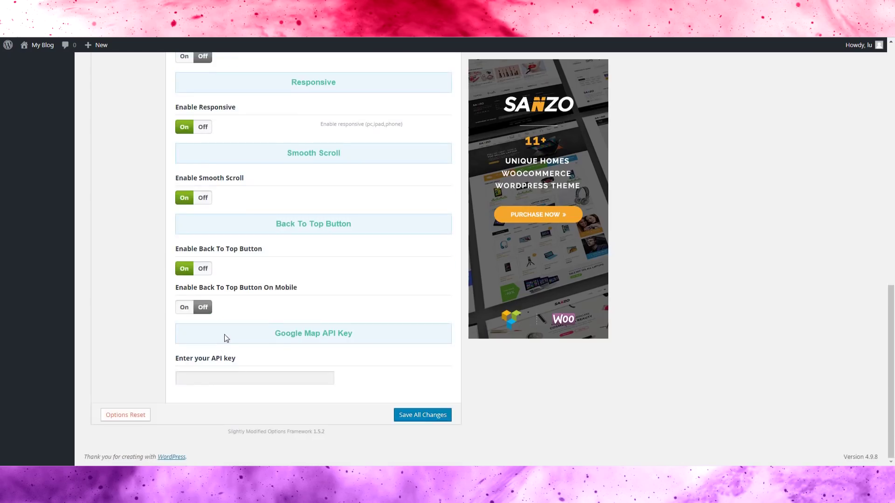
{"action": "scroll", "coordinate": [224, 335], "scroll_direction": "up", "scroll_amount": 7}
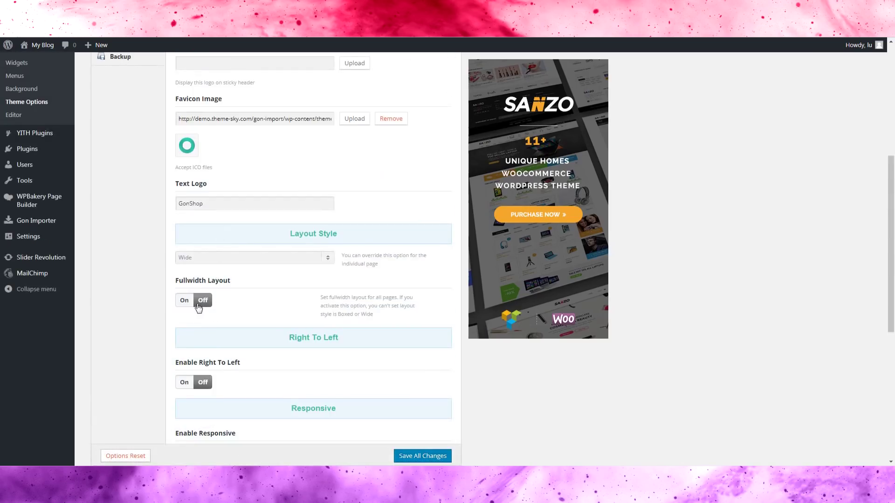
{"action": "left_click", "coordinate": [185, 300]}
{"action": "left_click", "coordinate": [405, 455]}
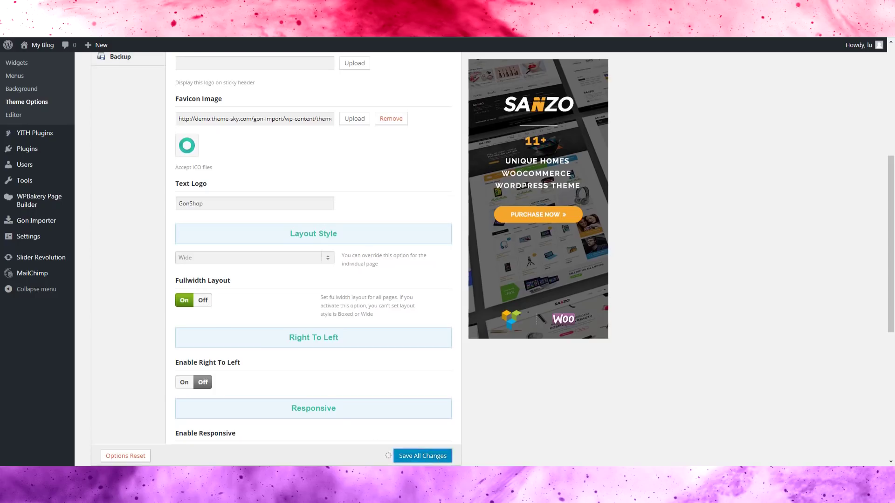
- Visit the site and examine the home page layout from the header slider down to the footer
{"action": "mouse_move", "coordinate": [39, 45]}
{"action": "left_click", "coordinate": [33, 61]}
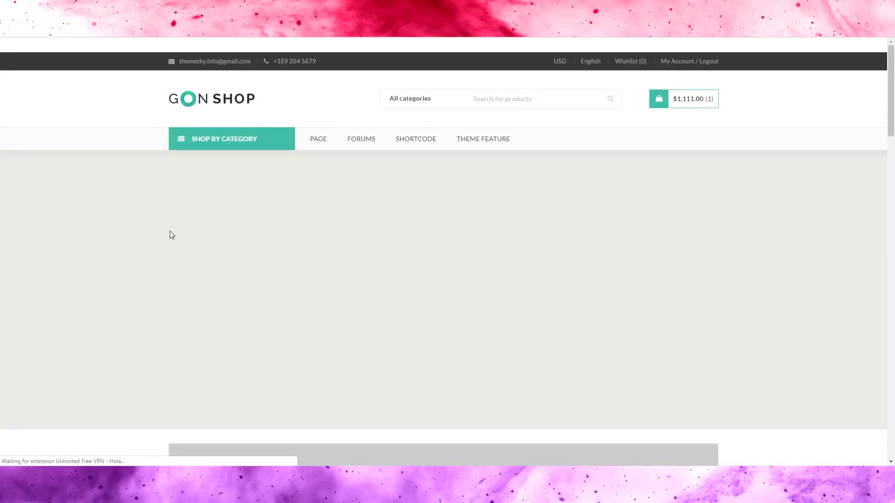
{"action": "scroll", "coordinate": [169, 231], "scroll_direction": "down", "scroll_amount": 10}
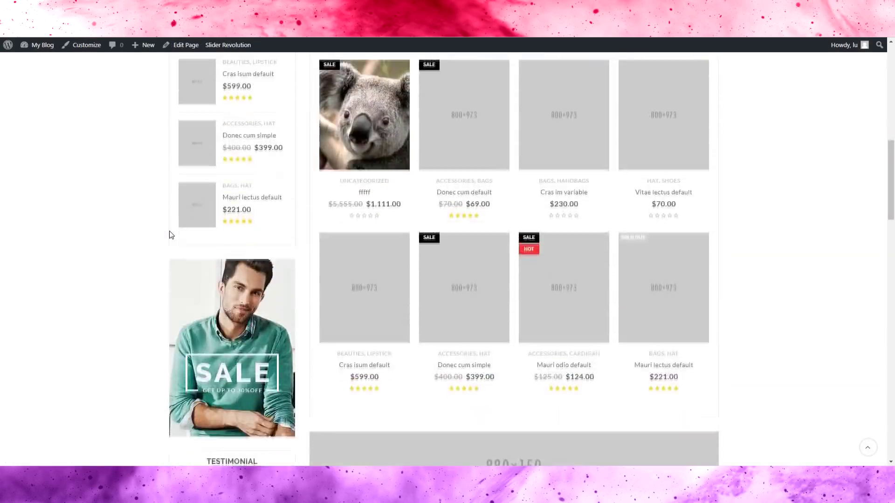
{"action": "scroll", "coordinate": [169, 231], "scroll_direction": "up", "scroll_amount": 10}
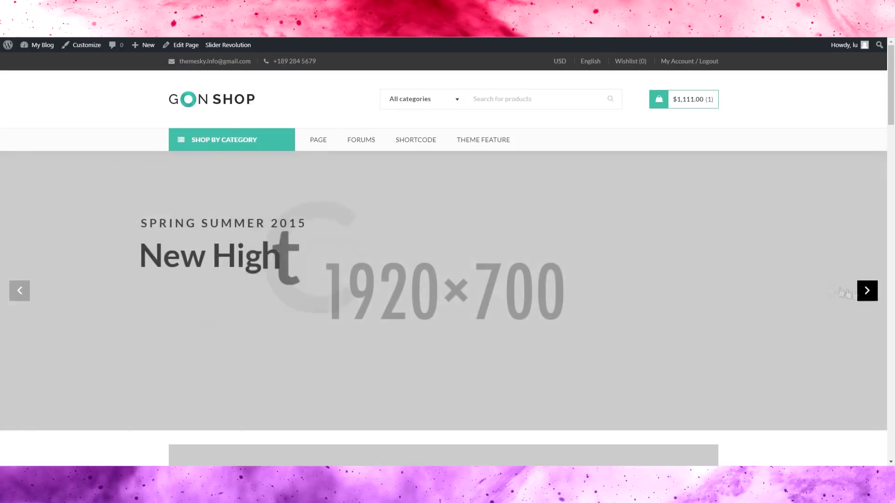
{"action": "left_click", "coordinate": [867, 291]}
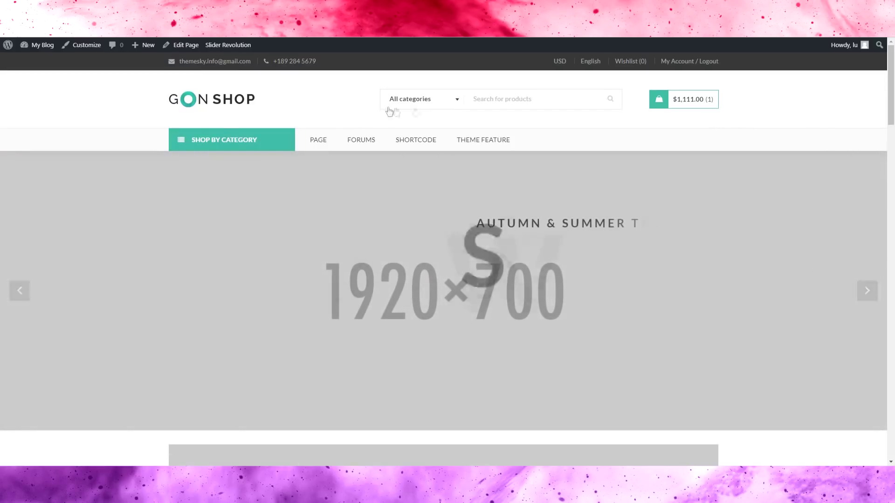
{"action": "scroll", "coordinate": [490, 231], "scroll_direction": "down", "scroll_amount": 3}
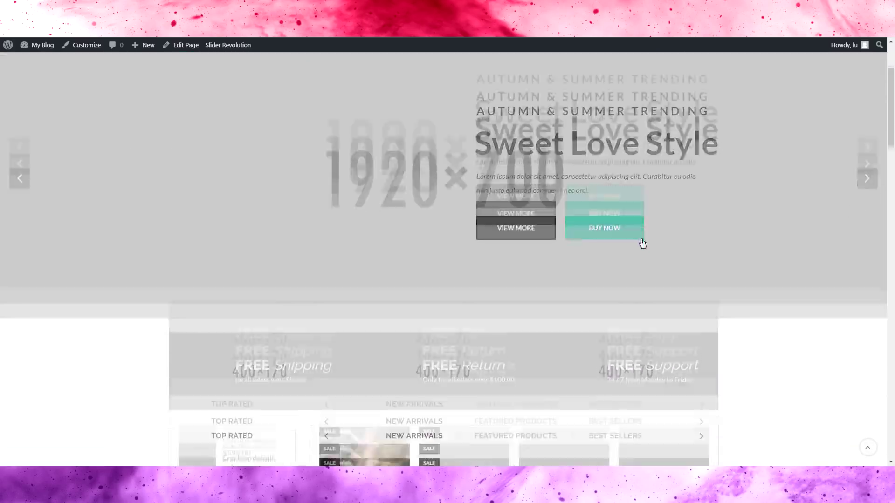
{"action": "scroll", "coordinate": [642, 244], "scroll_direction": "down", "scroll_amount": 10}
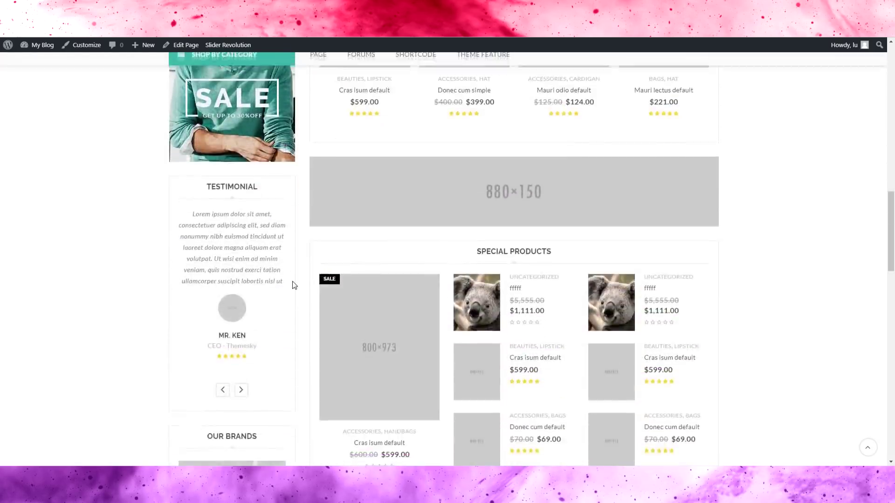
{"action": "scroll", "coordinate": [292, 282], "scroll_direction": "down", "scroll_amount": 8}
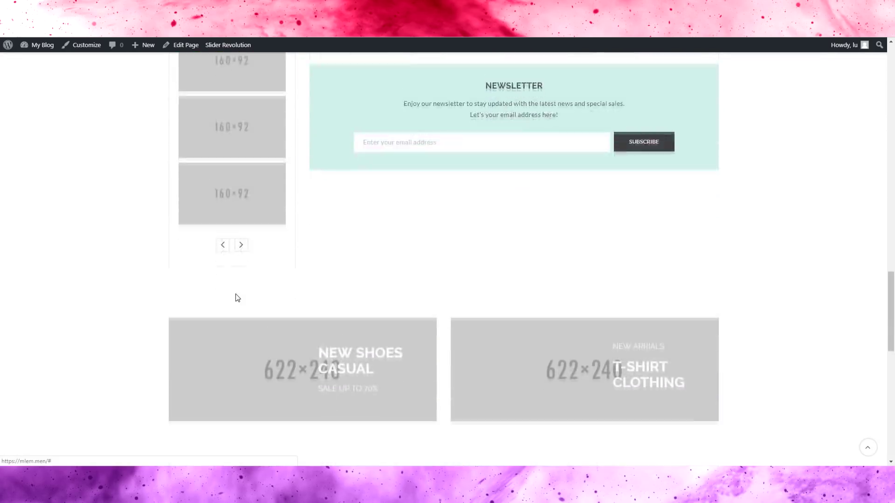
{"action": "scroll", "coordinate": [238, 297], "scroll_direction": "down", "scroll_amount": 9}
{"action": "scroll", "coordinate": [266, 233], "scroll_direction": "up", "scroll_amount": 3}
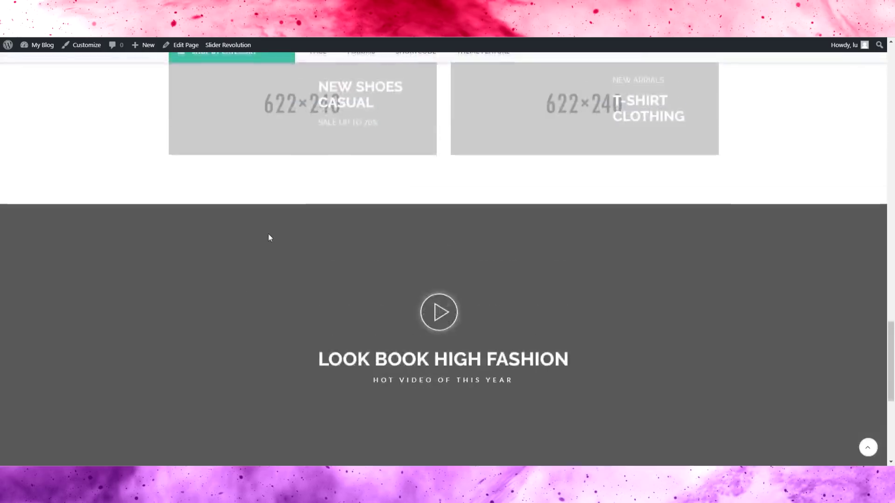
{"action": "scroll", "coordinate": [269, 238], "scroll_direction": "down", "scroll_amount": 5}
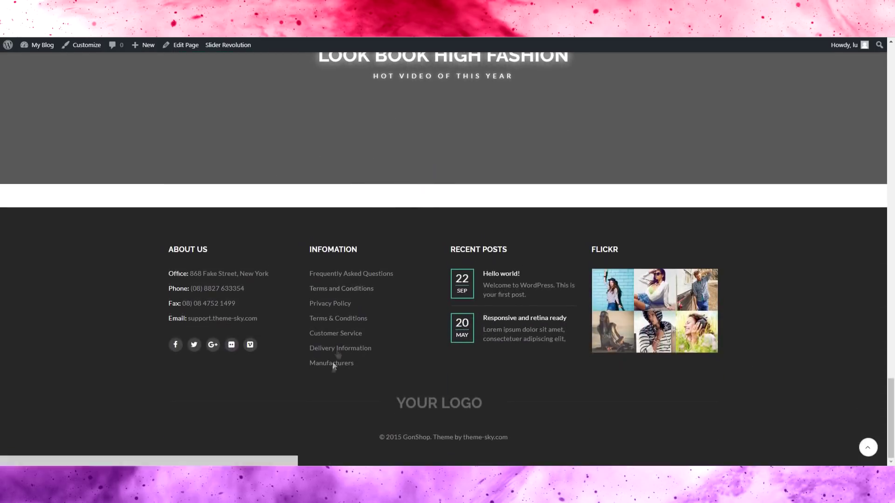
{"action": "scroll", "coordinate": [292, 330], "scroll_direction": "up", "scroll_amount": 10}
{"action": "scroll", "coordinate": [292, 330], "scroll_direction": "up", "scroll_amount": 15}
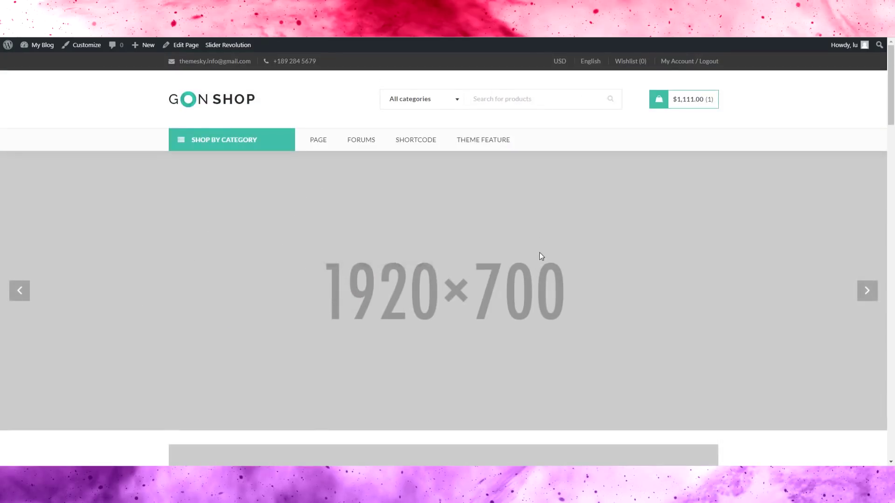
- Examine the home page's banner, top rated sidebar and new arrivals products again
{"action": "scroll", "coordinate": [531, 264], "scroll_direction": "down", "scroll_amount": 3}
{"action": "scroll", "coordinate": [499, 197], "scroll_direction": "up", "scroll_amount": 2}
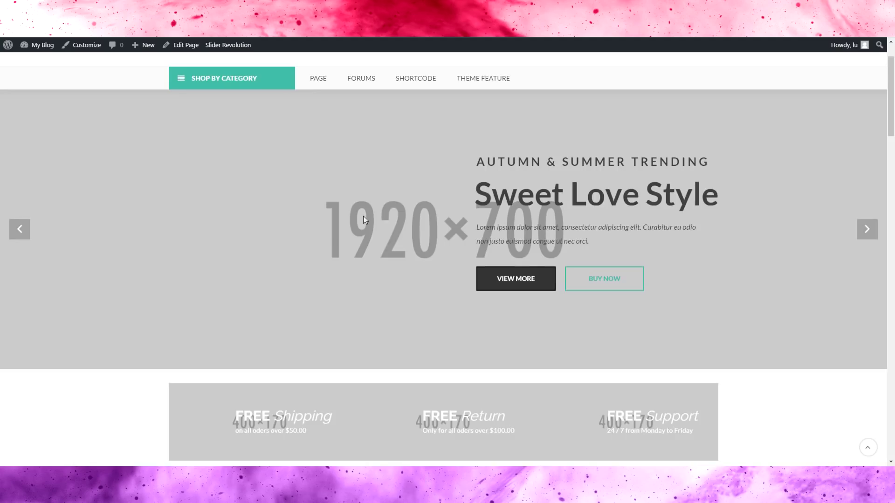
{"action": "scroll", "coordinate": [363, 216], "scroll_direction": "down", "scroll_amount": 7}
{"action": "scroll", "coordinate": [345, 288], "scroll_direction": "down", "scroll_amount": 4}
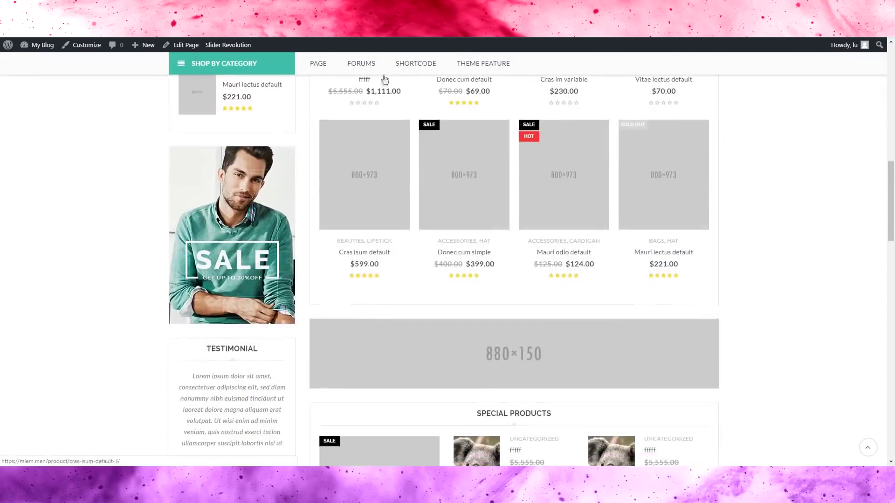
{"action": "scroll", "coordinate": [400, 280], "scroll_direction": "up", "scroll_amount": 5}
{"action": "scroll", "coordinate": [256, 282], "scroll_direction": "down", "scroll_amount": 5}
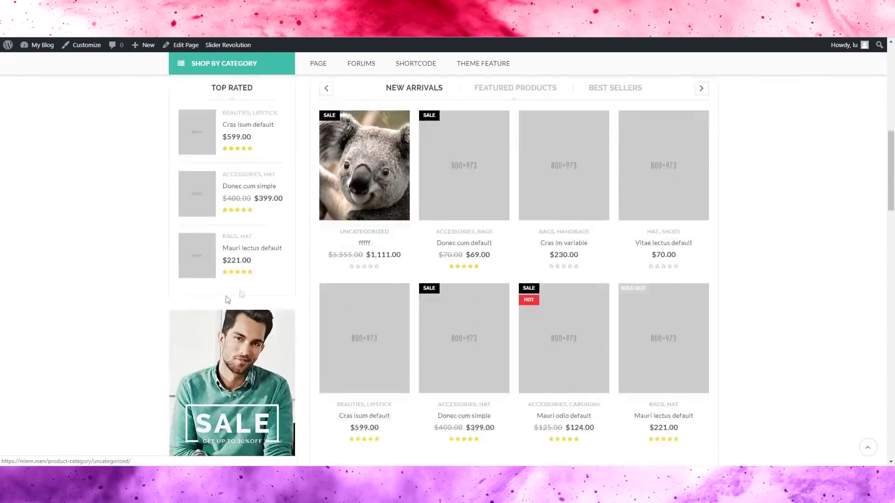
{"action": "scroll", "coordinate": [183, 281], "scroll_direction": "down", "scroll_amount": 3}
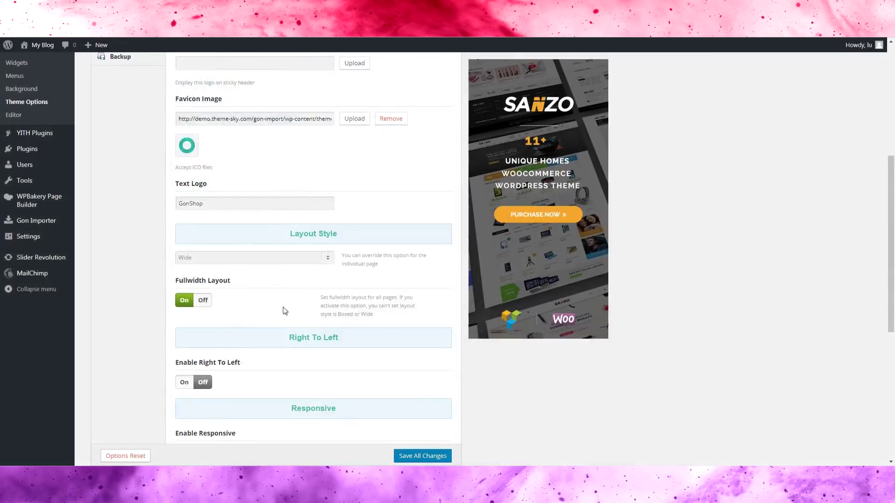
- Return to the general theme options, turn Fullwidth Layout off and save all changes
{"action": "scroll", "coordinate": [283, 309], "scroll_direction": "up", "scroll_amount": 3}
{"action": "scroll", "coordinate": [275, 308], "scroll_direction": "up", "scroll_amount": 2}
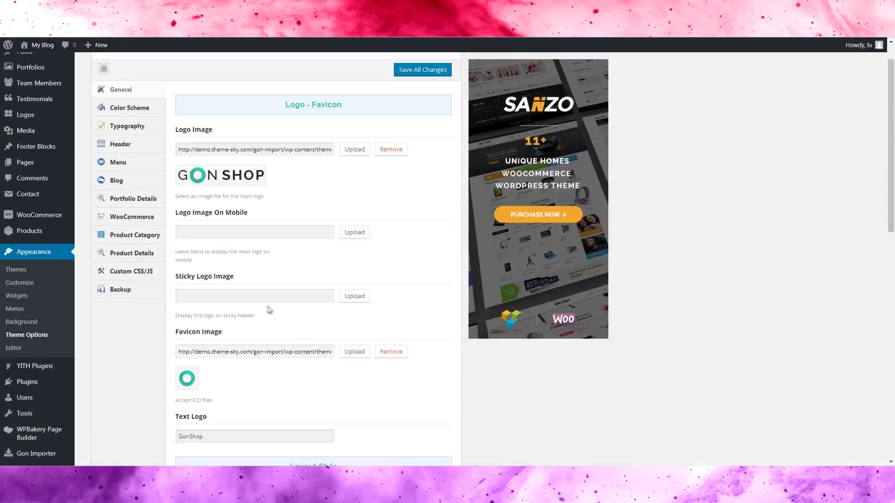
{"action": "scroll", "coordinate": [263, 308], "scroll_direction": "down", "scroll_amount": 6}
{"action": "left_click", "coordinate": [203, 254]}
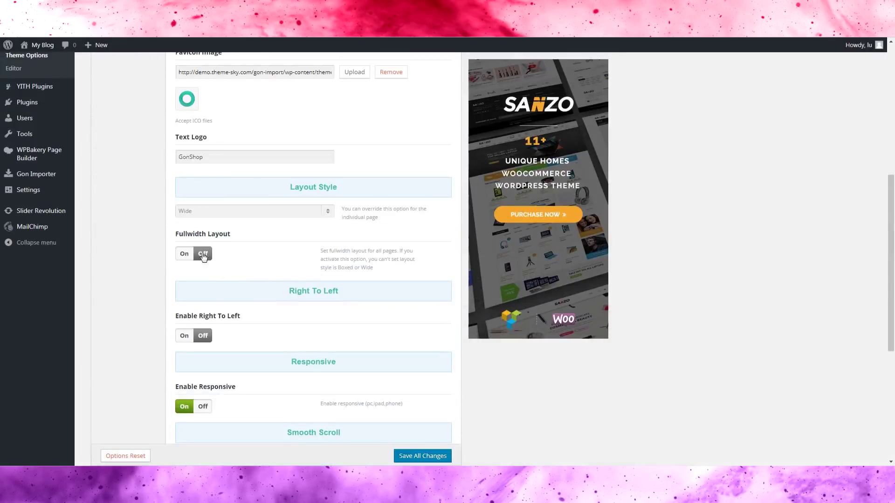
{"action": "left_click", "coordinate": [431, 458]}
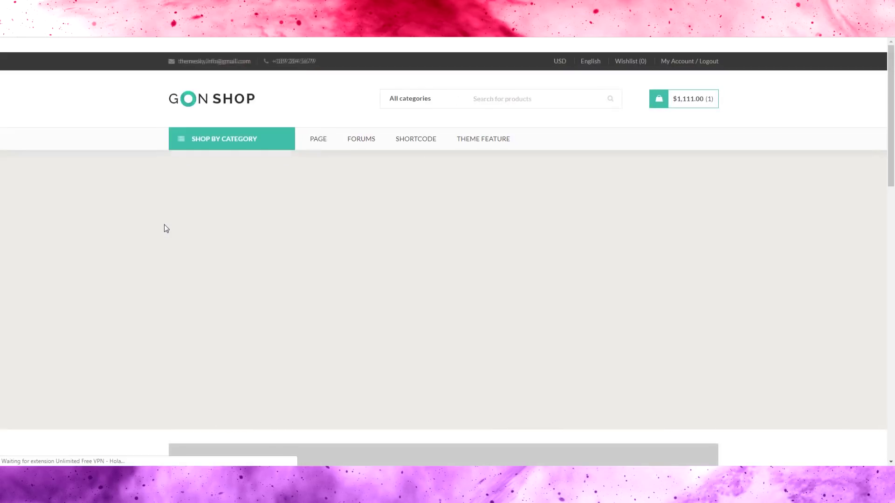
- Examine the home page's product sections, then open the Cras isum default product and check its page layout
{"action": "scroll", "coordinate": [166, 227], "scroll_direction": "down", "scroll_amount": 10}
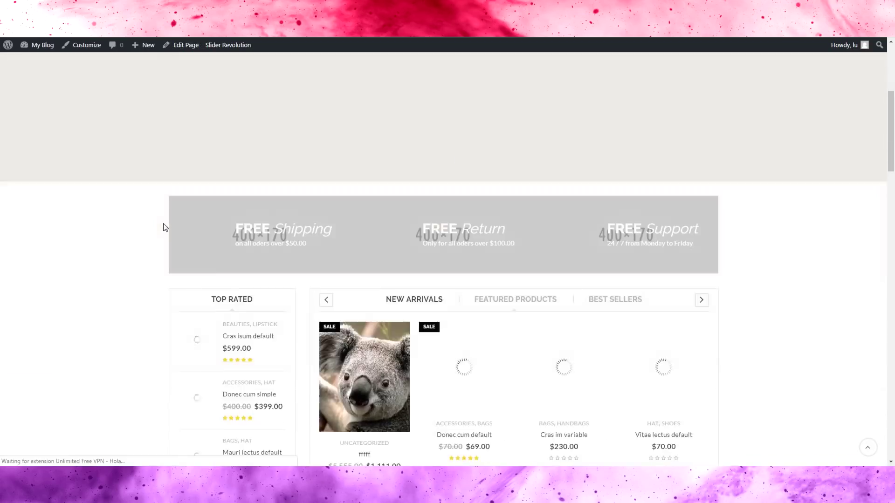
{"action": "scroll", "coordinate": [164, 228], "scroll_direction": "down", "scroll_amount": 2}
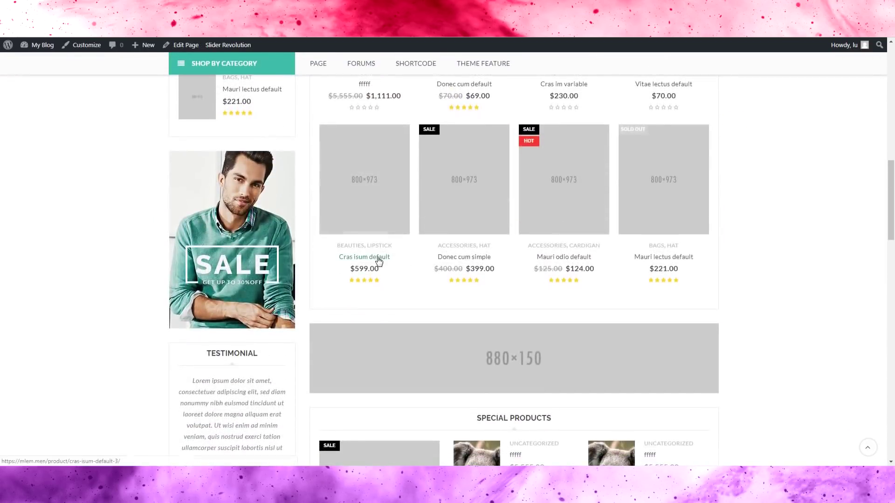
{"action": "left_click", "coordinate": [346, 256]}
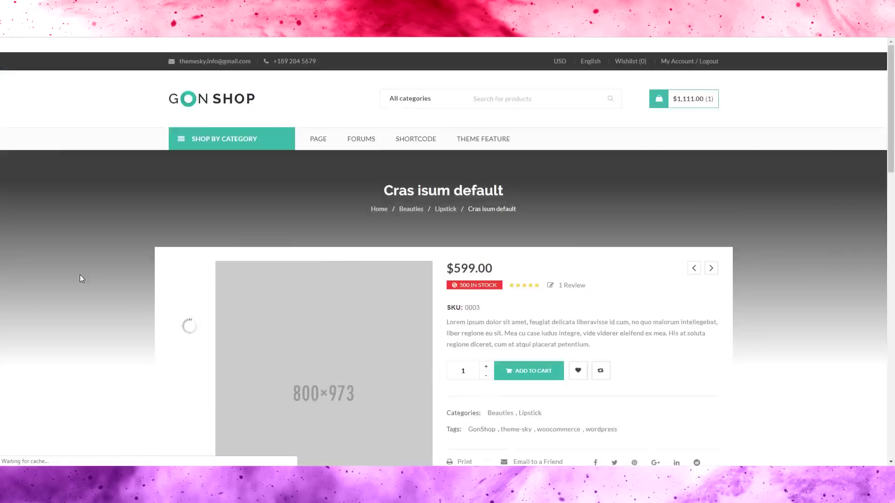
{"action": "scroll", "coordinate": [86, 272], "scroll_direction": "down", "scroll_amount": 7}
{"action": "scroll", "coordinate": [90, 265], "scroll_direction": "up", "scroll_amount": 7}
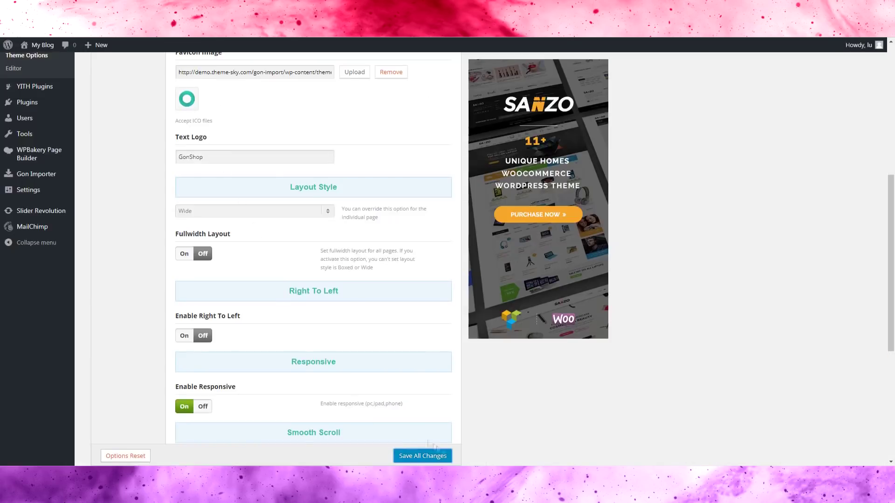
- Set the Layout Style in the general theme options to Boxed and save all changes
{"action": "left_click", "coordinate": [316, 212]}
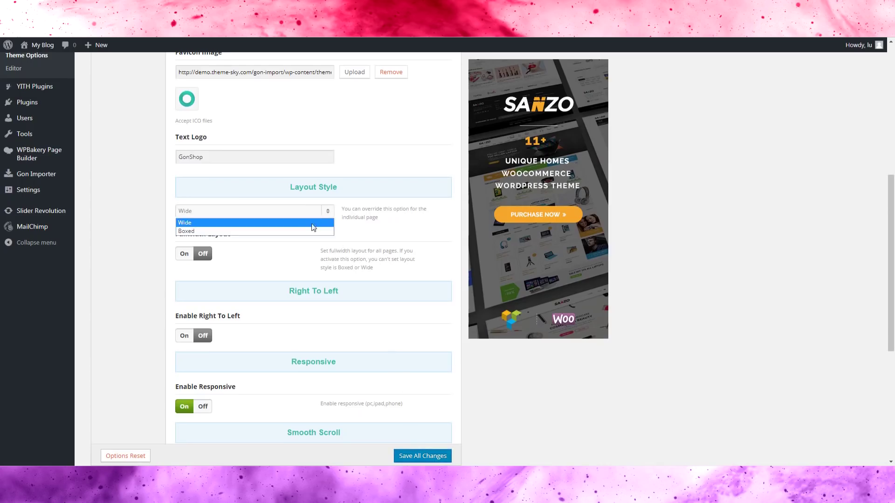
{"action": "left_click", "coordinate": [312, 231]}
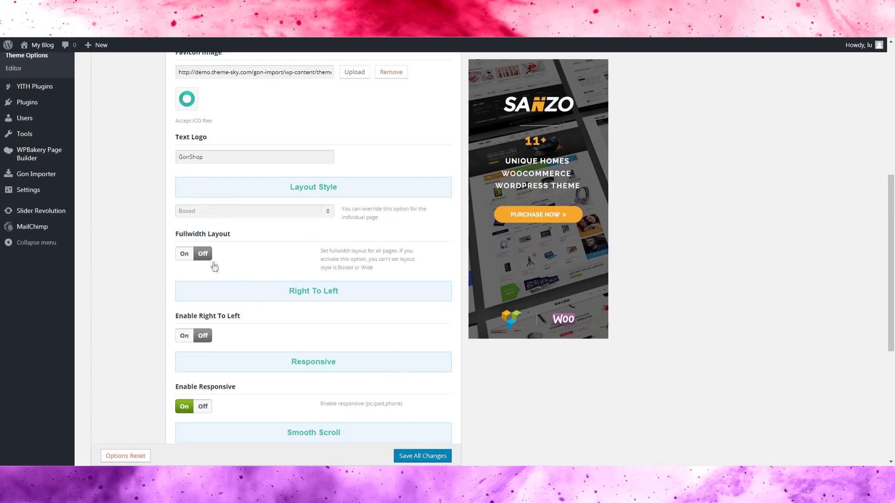
{"action": "left_click", "coordinate": [439, 460]}
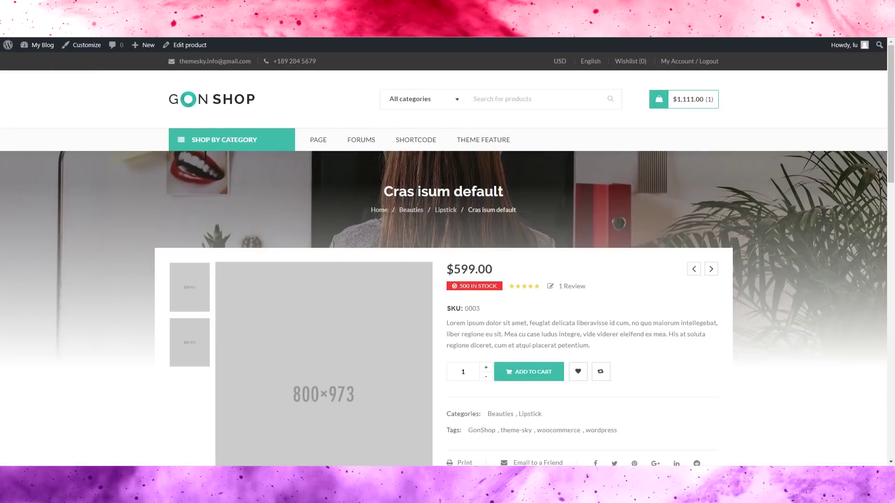
- Reload the product page and examine the boxed layout there and on the home page down to the footer
{"action": "key", "text": "F5"}
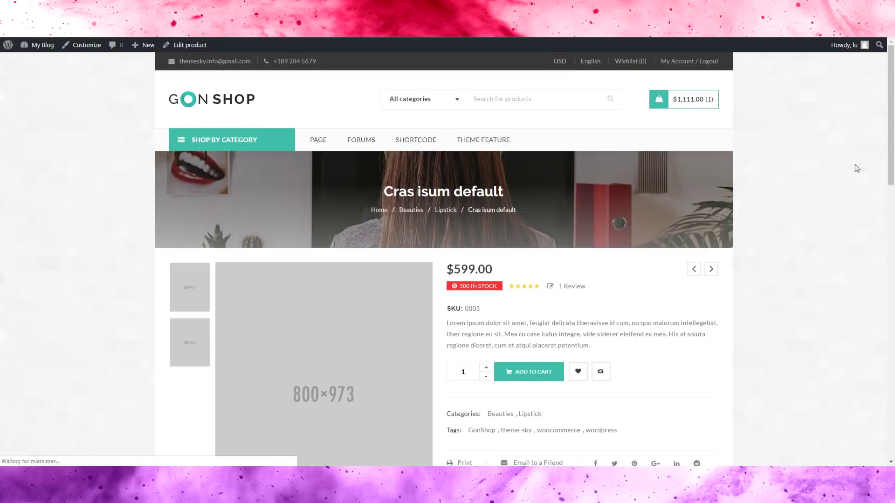
{"action": "scroll", "coordinate": [847, 186], "scroll_direction": "down", "scroll_amount": 4}
{"action": "scroll", "coordinate": [846, 171], "scroll_direction": "up", "scroll_amount": 4}
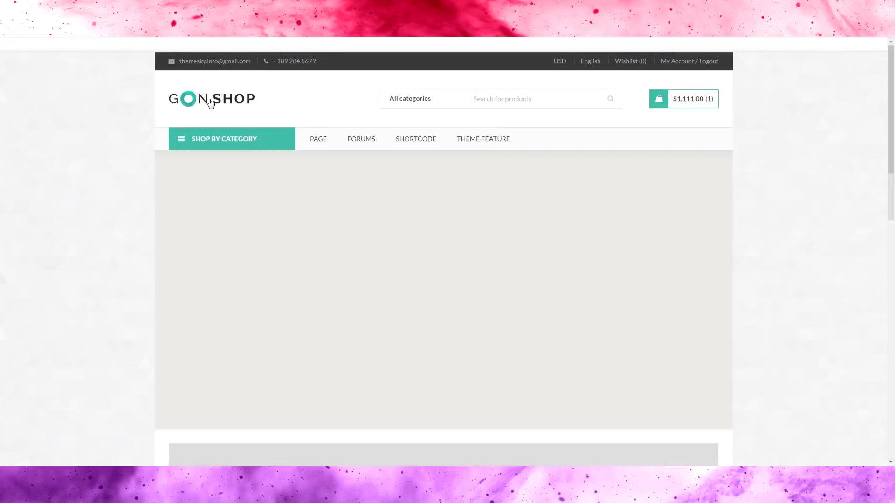
{"action": "left_click_drag", "start_coordinate": [894, 112], "coordinate": [865, 365]}
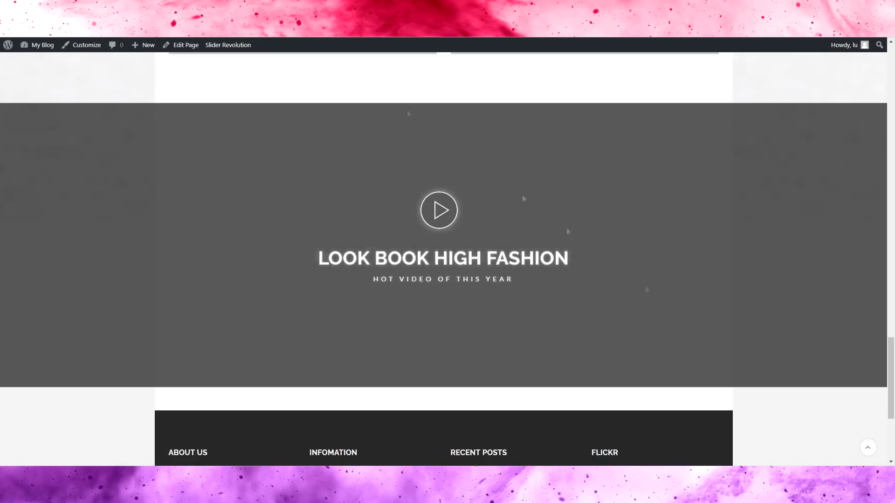
{"action": "scroll", "coordinate": [345, 63], "scroll_direction": "up", "scroll_amount": 1}
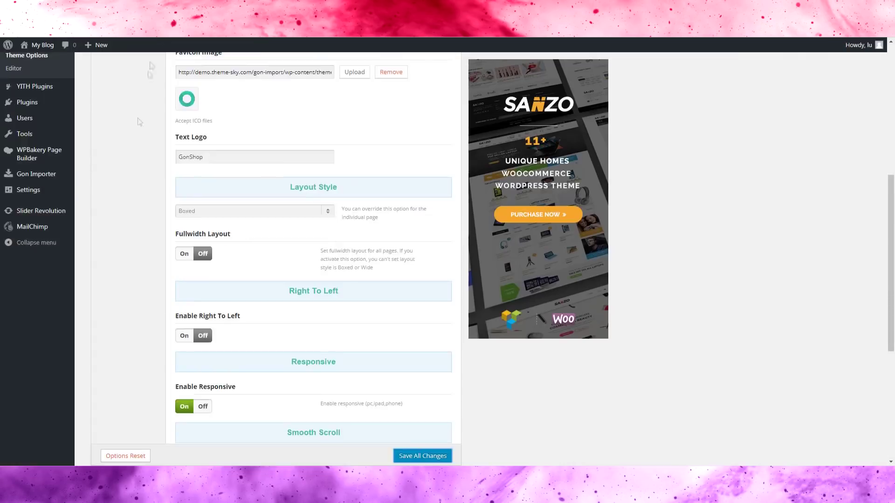
- Open the theme's Color Scheme options and review the primary, secondary, heading and main content colors
{"action": "left_click", "coordinate": [135, 146]}
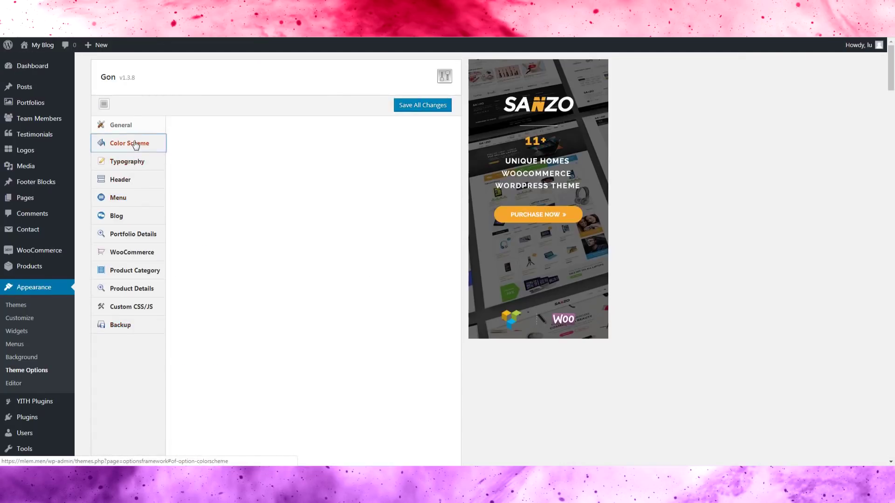
{"action": "scroll", "coordinate": [225, 234], "scroll_direction": "down", "scroll_amount": 1}
{"action": "scroll", "coordinate": [224, 235], "scroll_direction": "down", "scroll_amount": 2}
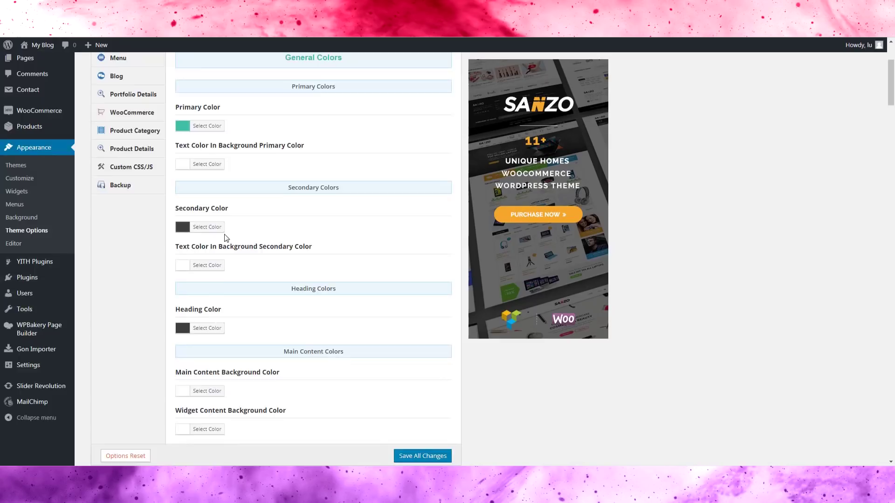
{"action": "scroll", "coordinate": [226, 238], "scroll_direction": "up", "scroll_amount": 3}
- Apply the blue, yellow and sixth (red) color schemes in turn, accepting each, and check the home page's colors
{"action": "left_click", "coordinate": [217, 162]}
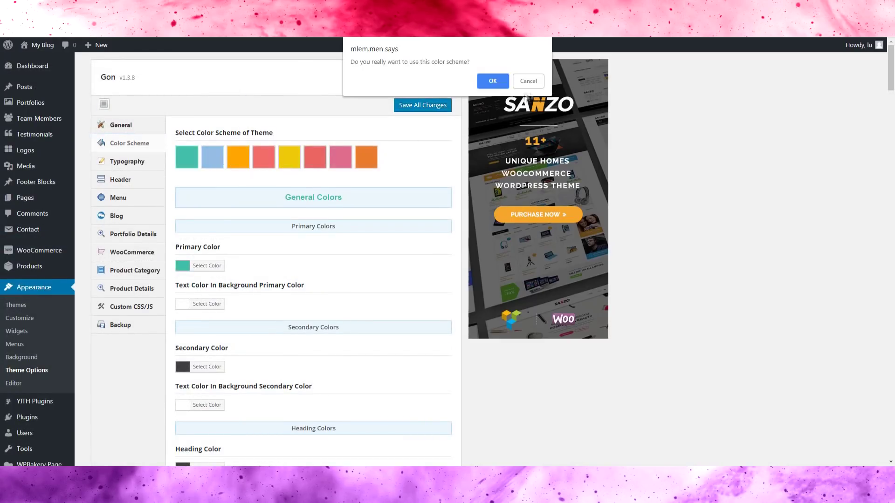
{"action": "left_click", "coordinate": [505, 86]}
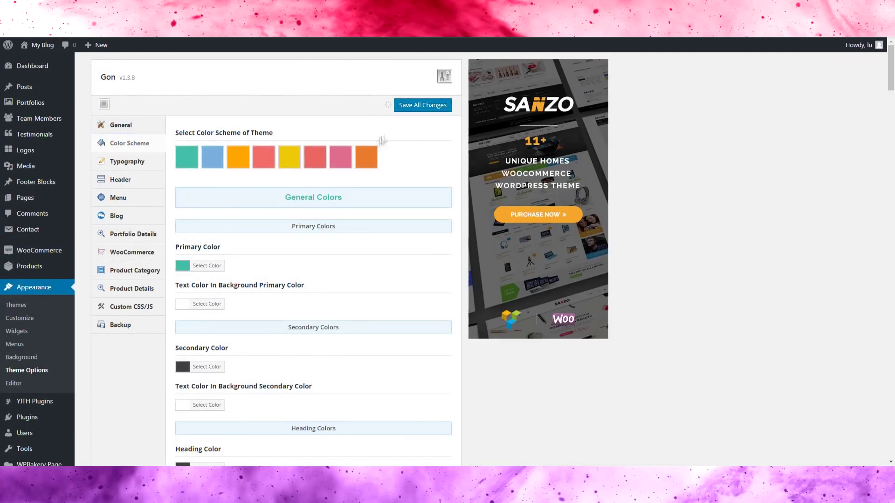
{"action": "left_click", "coordinate": [290, 162]}
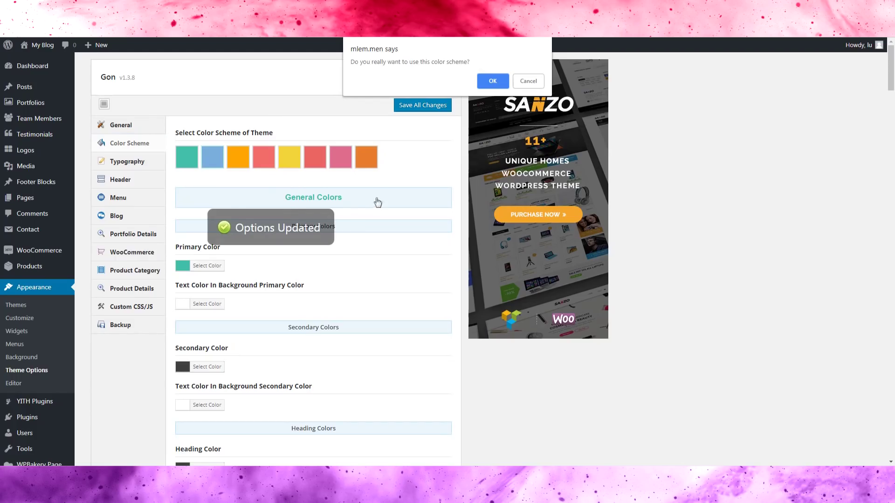
{"action": "left_click", "coordinate": [496, 82]}
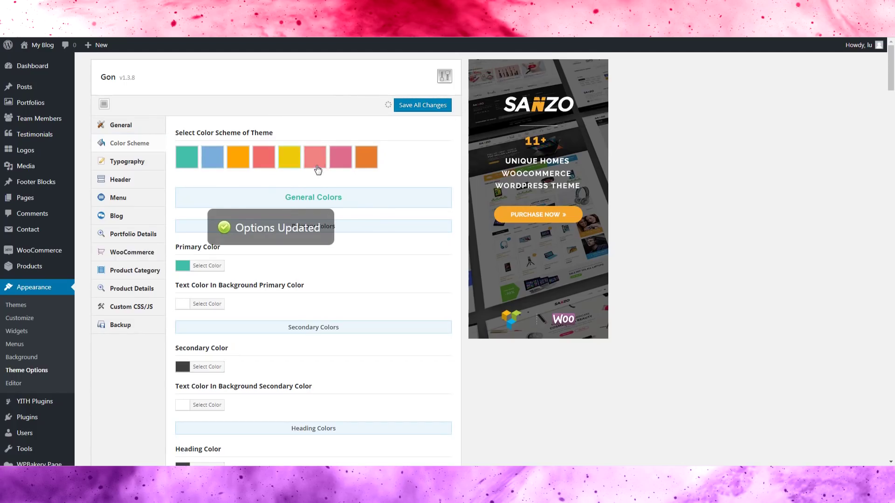
{"action": "left_click", "coordinate": [315, 165]}
{"action": "left_click", "coordinate": [493, 83]}
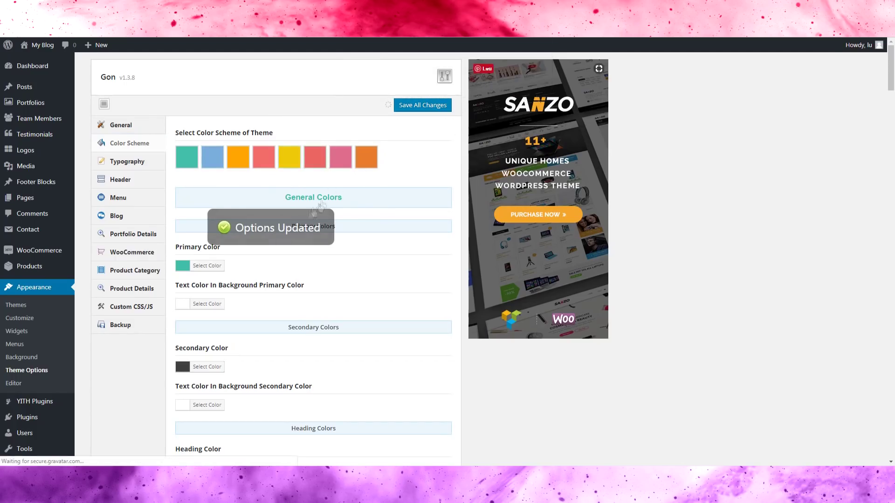
{"action": "left_click", "coordinate": [45, 49]}
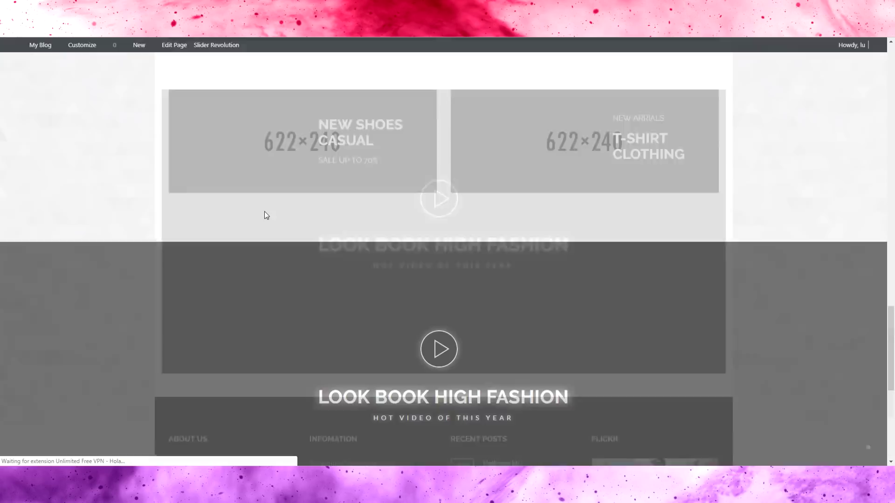
{"action": "scroll", "coordinate": [787, 249], "scroll_direction": "up", "scroll_amount": 15}
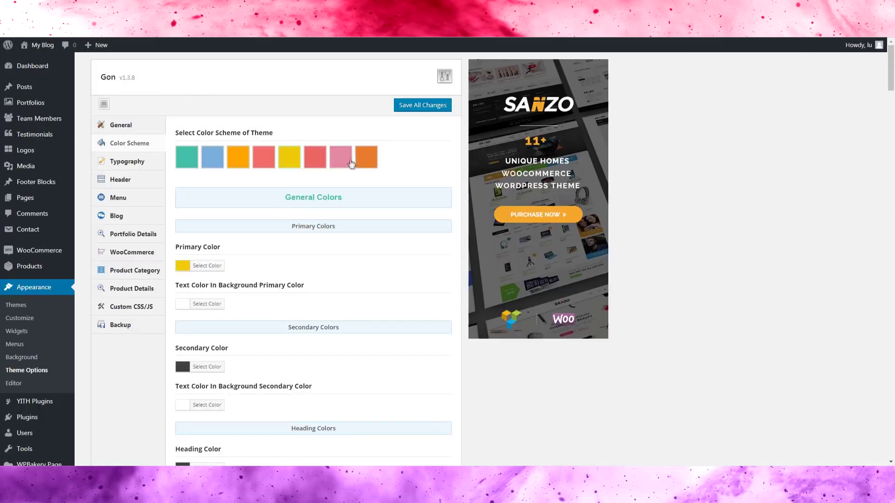
- Apply the sixth (red) color scheme again and examine the reloaded home page's header and products
{"action": "left_click", "coordinate": [316, 164]}
{"action": "left_click", "coordinate": [507, 80]}
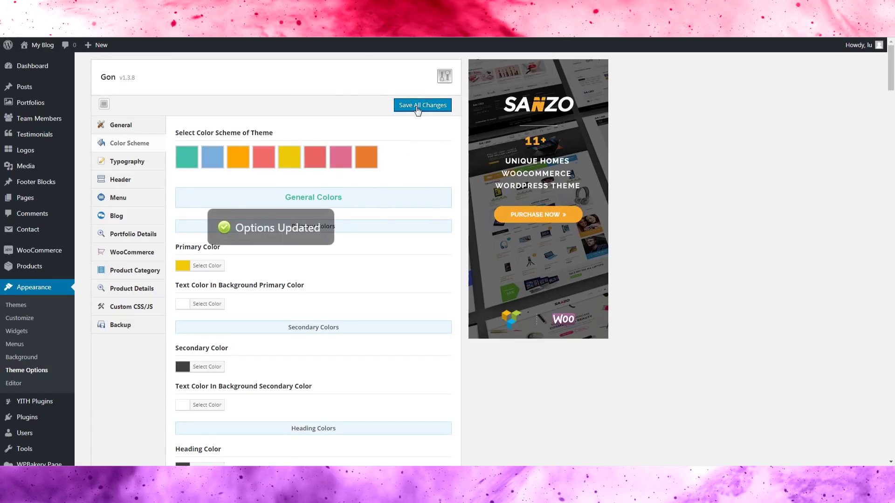
{"action": "left_click", "coordinate": [41, 45]}
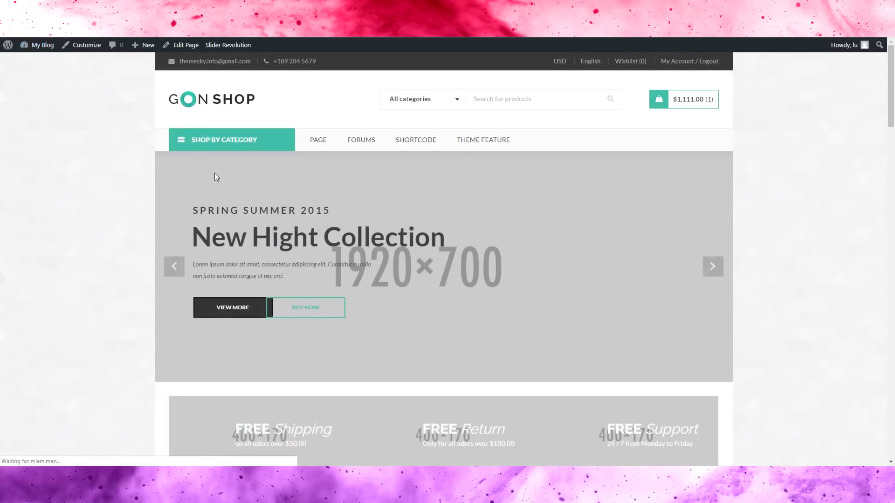
{"action": "scroll", "coordinate": [214, 182], "scroll_direction": "down", "scroll_amount": 3}
{"action": "key", "text": "F5"}
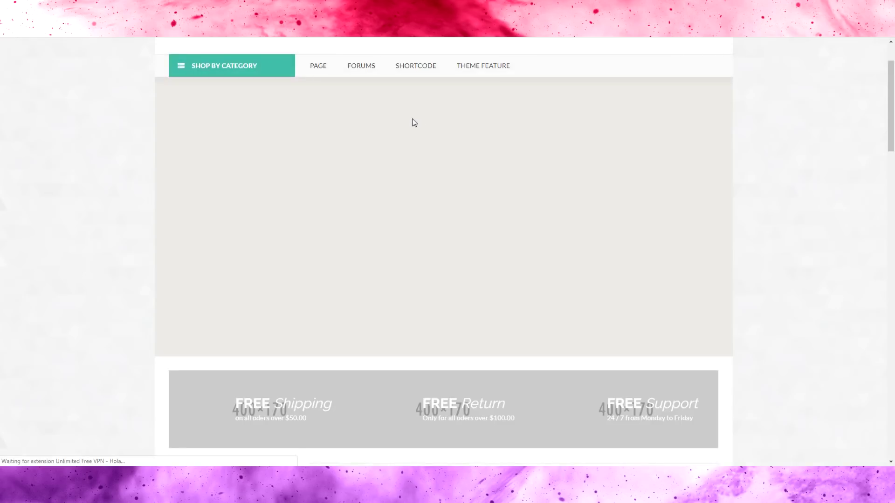
{"action": "scroll", "coordinate": [382, 286], "scroll_direction": "down", "scroll_amount": 7}
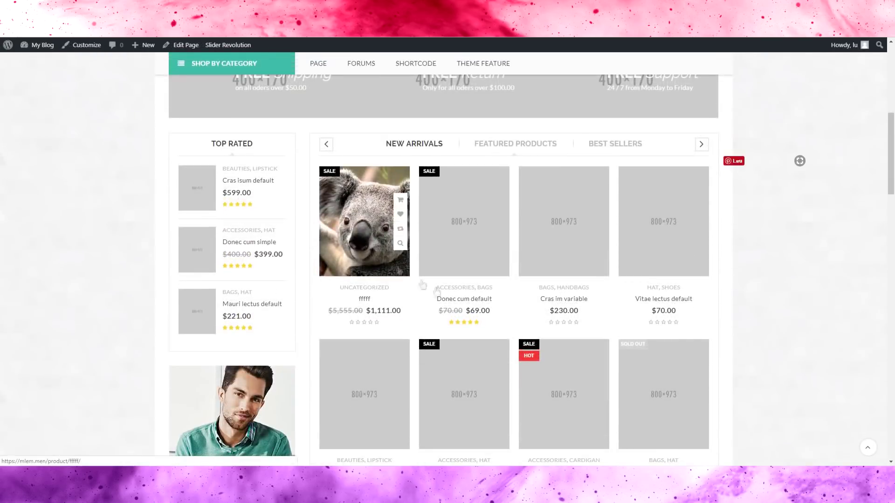
{"action": "scroll", "coordinate": [148, 229], "scroll_direction": "down", "scroll_amount": 2}
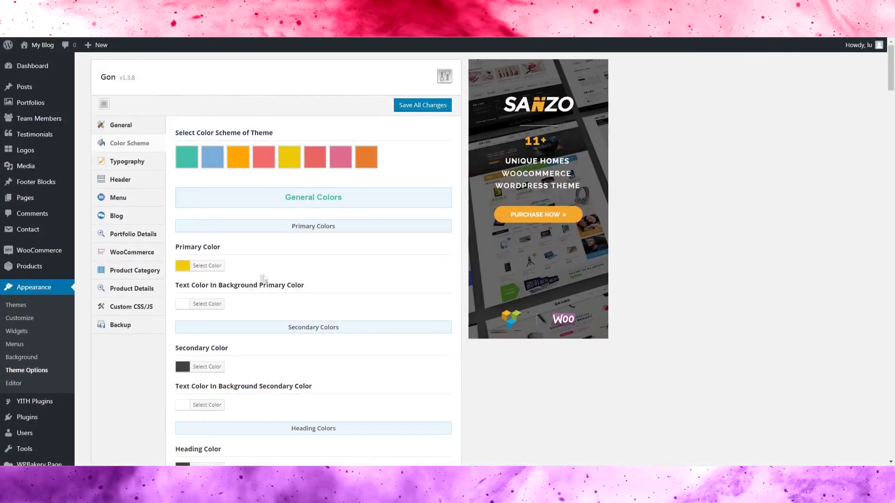
- Examine the full list of color options, including the main content, header and product button colors
{"action": "scroll", "coordinate": [765, 195], "scroll_direction": "down", "scroll_amount": 7}
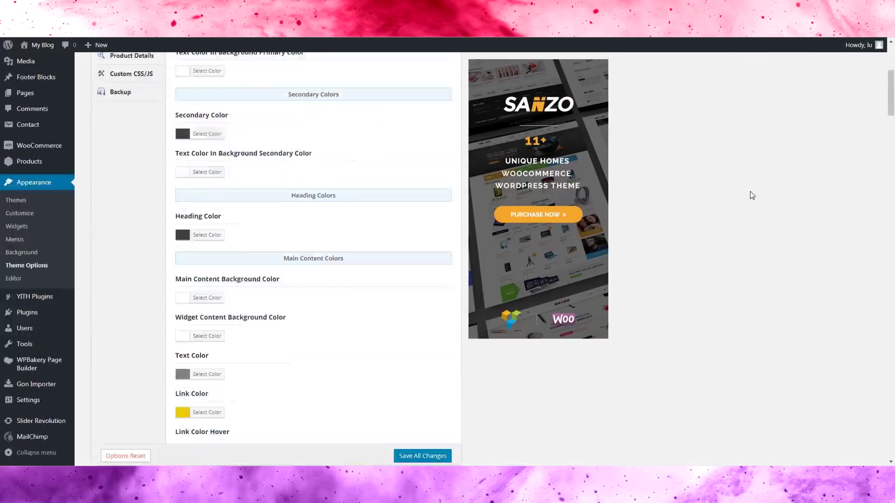
{"action": "scroll", "coordinate": [746, 242], "scroll_direction": "up", "scroll_amount": 3}
{"action": "scroll", "coordinate": [747, 245], "scroll_direction": "down", "scroll_amount": 20}
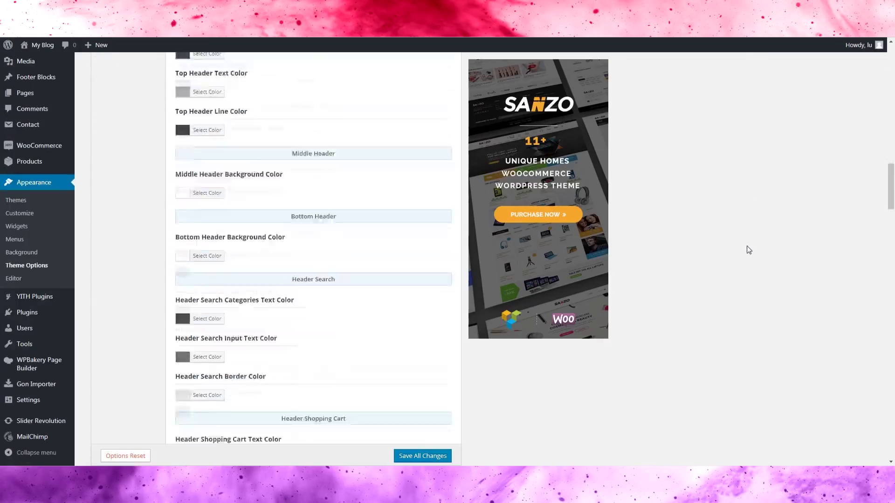
{"action": "scroll", "coordinate": [747, 245], "scroll_direction": "down", "scroll_amount": 10}
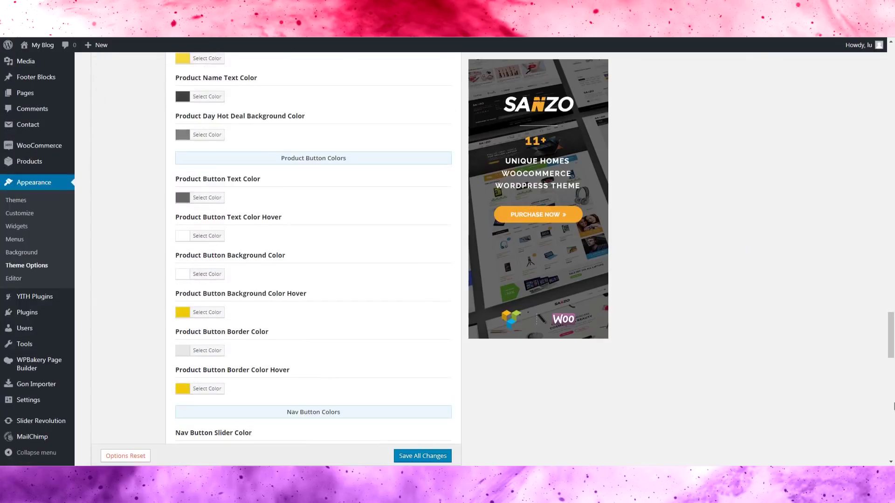
{"action": "left_click_drag", "start_coordinate": [893, 350], "coordinate": [891, 450]}
{"action": "scroll", "coordinate": [134, 164], "scroll_direction": "up", "scroll_amount": 20}
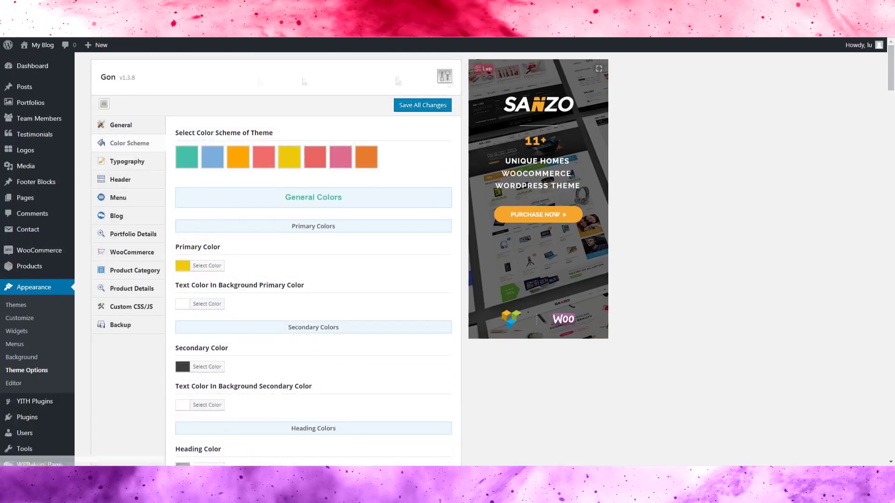
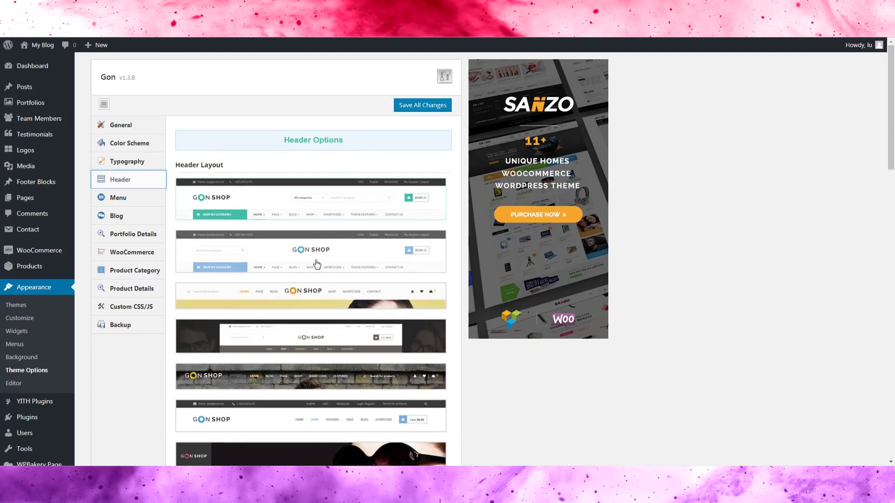
- Select the fifth header layout, the one over a brick wall, and review the remaining header content and display options
{"action": "scroll", "coordinate": [316, 227], "scroll_direction": "down", "scroll_amount": 2}
{"action": "left_click", "coordinate": [321, 288]}
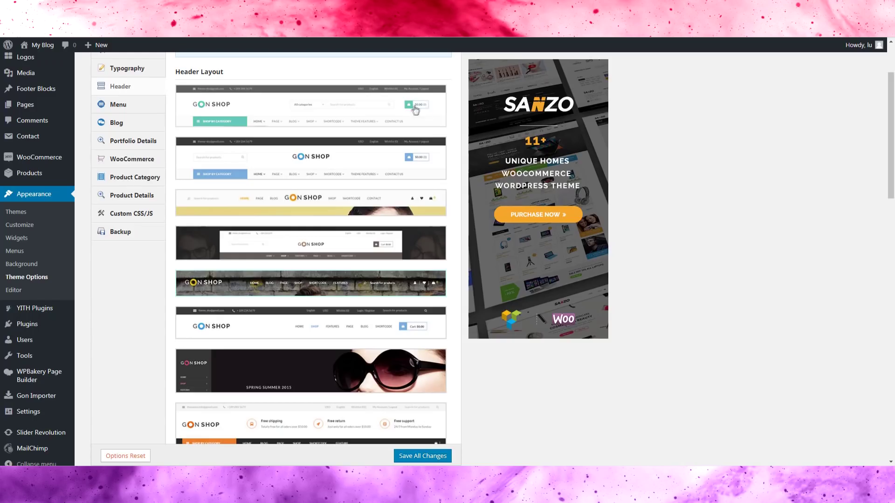
{"action": "scroll", "coordinate": [412, 164], "scroll_direction": "down", "scroll_amount": 3}
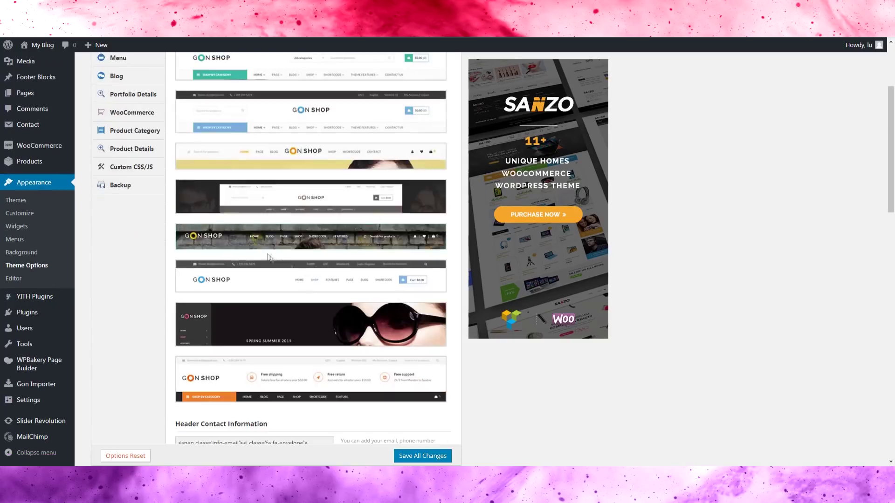
{"action": "scroll", "coordinate": [322, 198], "scroll_direction": "down", "scroll_amount": 1}
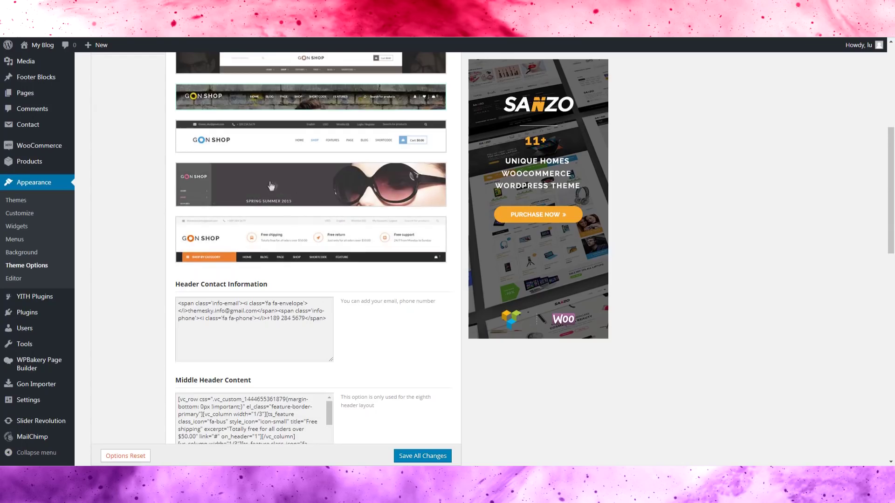
{"action": "scroll", "coordinate": [264, 236], "scroll_direction": "down", "scroll_amount": 2}
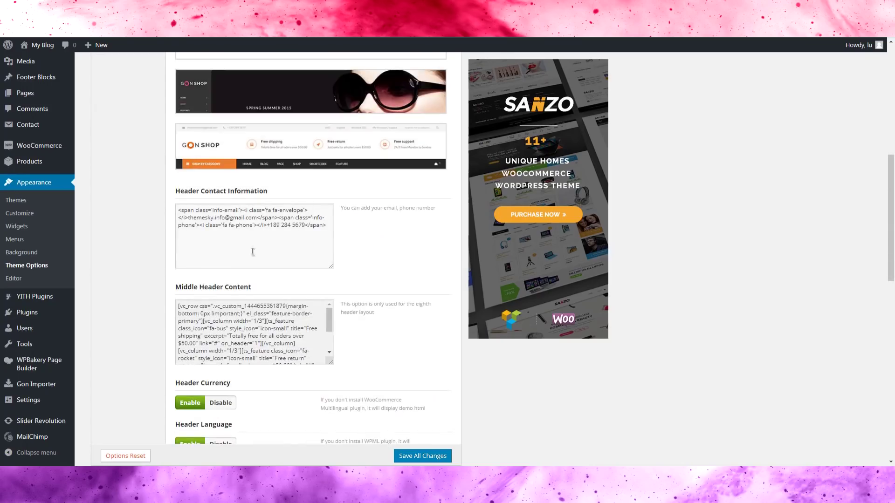
{"action": "scroll", "coordinate": [320, 233], "scroll_direction": "down", "scroll_amount": 5}
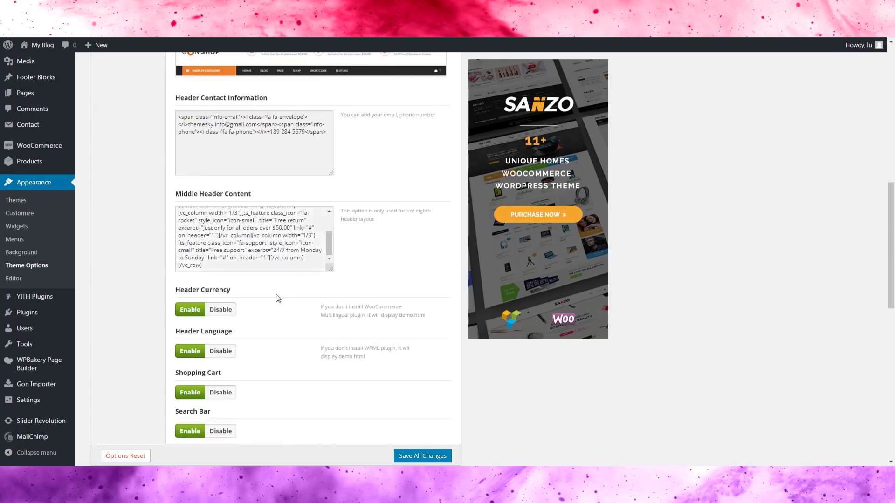
- Review the header display options from currency and language to the sticky header, and the breadcrumb layouts
{"action": "scroll", "coordinate": [240, 265], "scroll_direction": "down", "scroll_amount": 2}
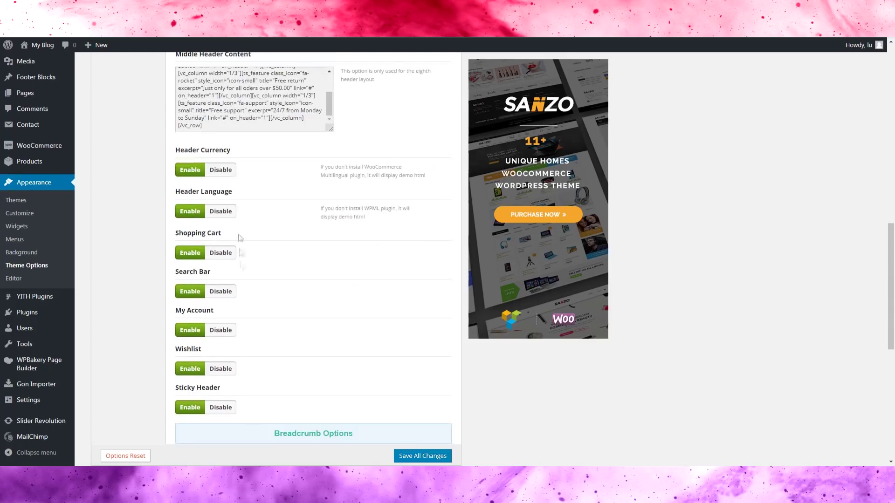
{"action": "scroll", "coordinate": [215, 258], "scroll_direction": "down", "scroll_amount": 2}
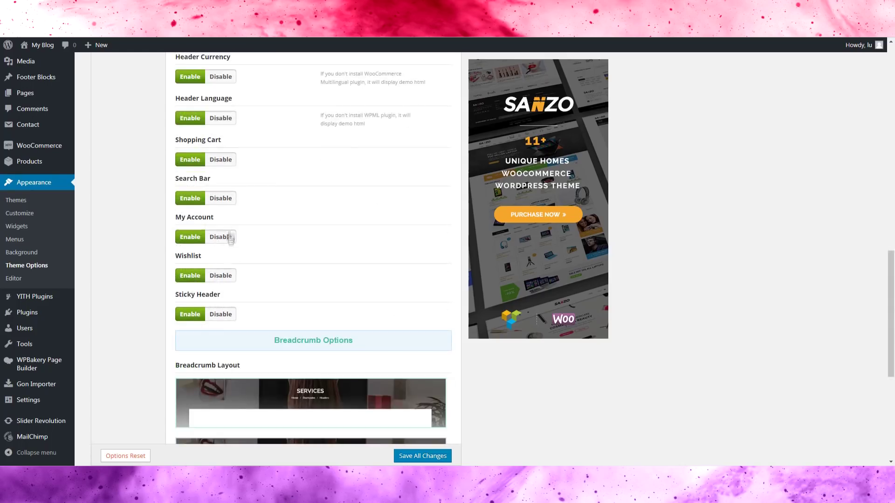
{"action": "scroll", "coordinate": [190, 184], "scroll_direction": "down", "scroll_amount": 3}
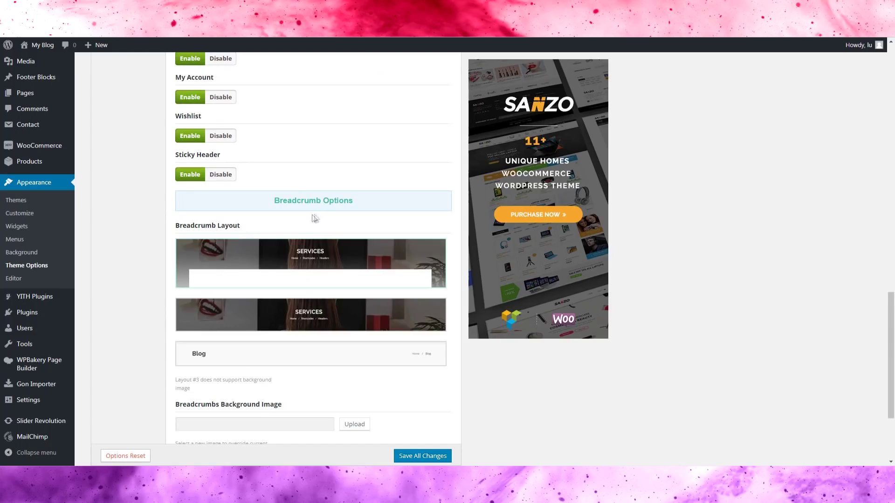
{"action": "scroll", "coordinate": [266, 221], "scroll_direction": "down", "scroll_amount": 1}
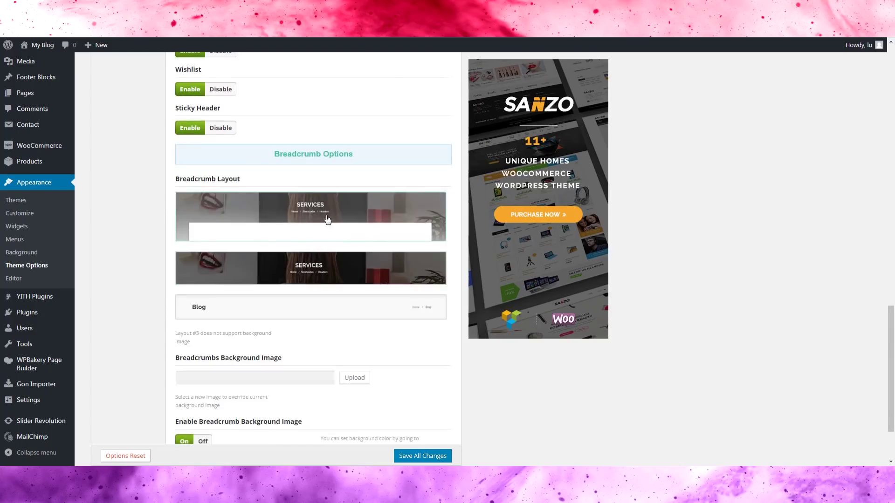
{"action": "scroll", "coordinate": [327, 219], "scroll_direction": "down", "scroll_amount": 1}
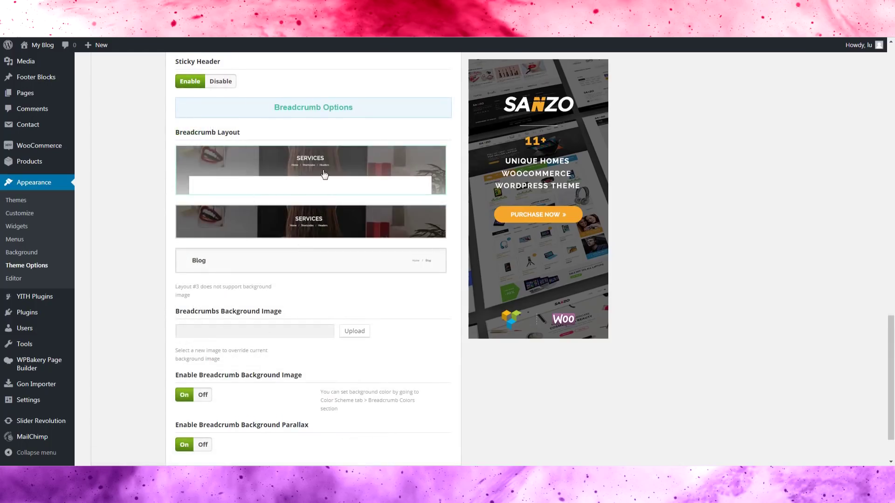
- Try the second breadcrumb layout and examine the breadcrumb background image and parallax options
{"action": "left_click", "coordinate": [321, 229]}
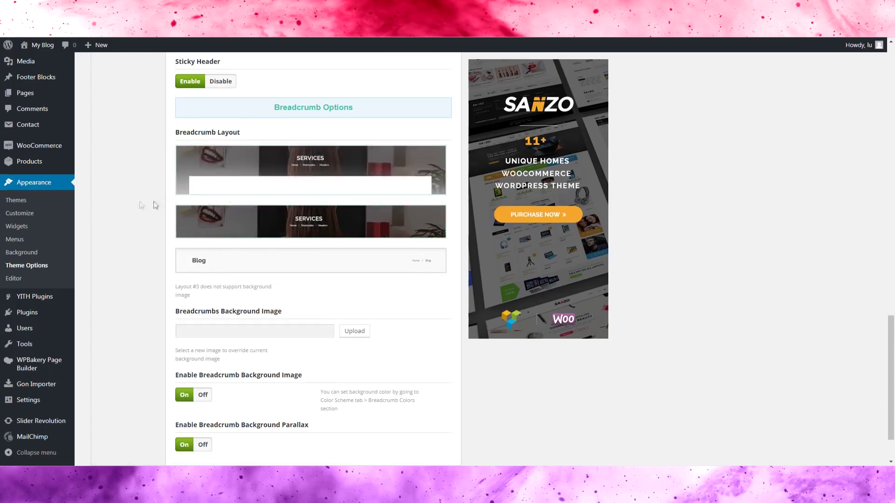
{"action": "scroll", "coordinate": [169, 255], "scroll_direction": "down", "scroll_amount": 1}
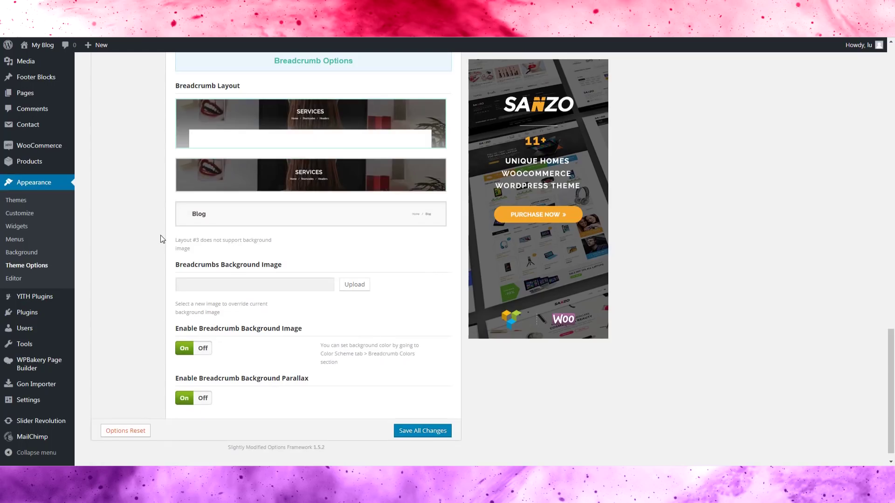
{"action": "scroll", "coordinate": [162, 239], "scroll_direction": "down", "scroll_amount": 1}
{"action": "scroll", "coordinate": [231, 247], "scroll_direction": "up", "scroll_amount": 1}
{"action": "scroll", "coordinate": [233, 280], "scroll_direction": "down", "scroll_amount": 1}
{"action": "left_click", "coordinate": [272, 268]}
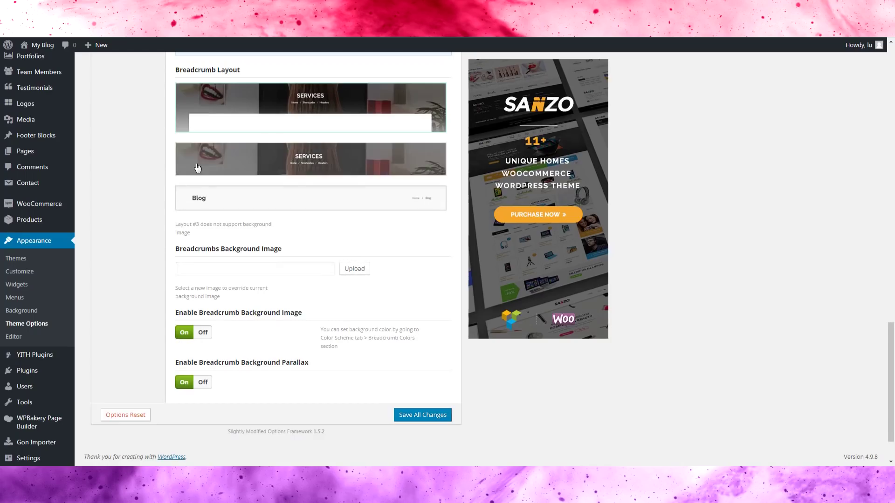
{"action": "scroll", "coordinate": [177, 275], "scroll_direction": "up", "scroll_amount": 3}
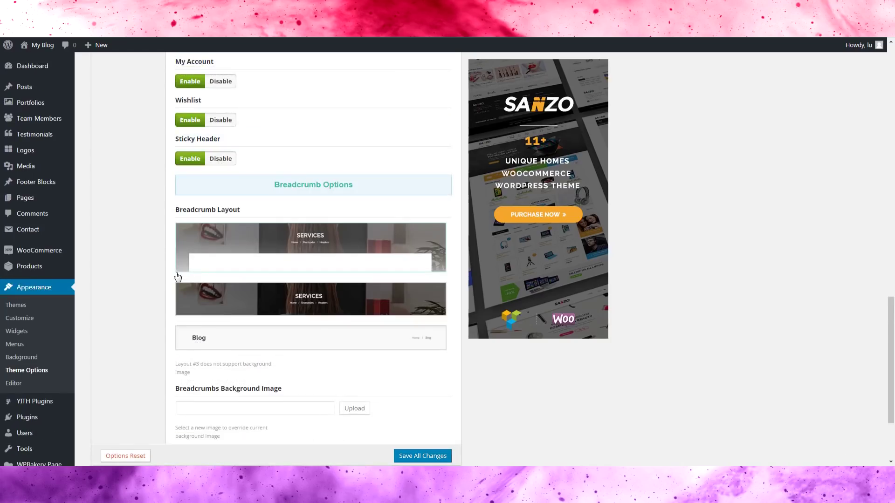
{"action": "scroll", "coordinate": [323, 329], "scroll_direction": "down", "scroll_amount": 3}
{"action": "scroll", "coordinate": [365, 231], "scroll_direction": "up", "scroll_amount": 3}
{"action": "scroll", "coordinate": [317, 248], "scroll_direction": "down", "scroll_amount": 3}
{"action": "scroll", "coordinate": [317, 248], "scroll_direction": "up", "scroll_amount": 5}
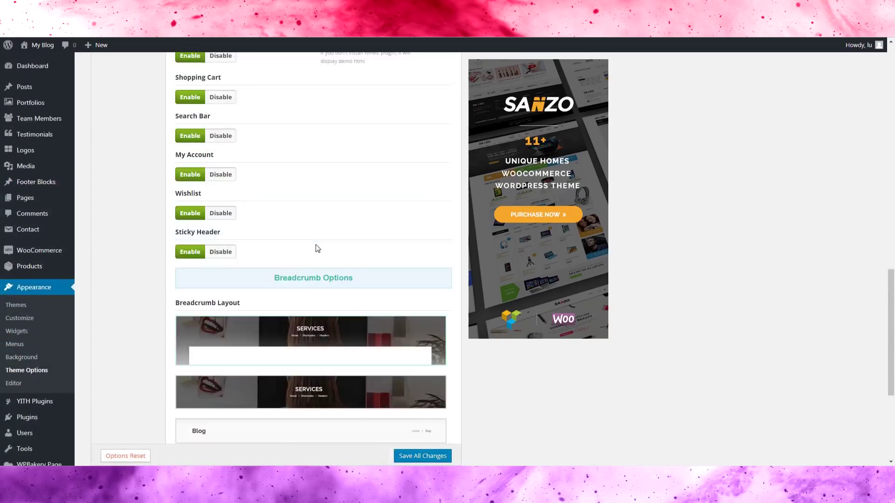
{"action": "scroll", "coordinate": [317, 249], "scroll_direction": "down", "scroll_amount": 1}
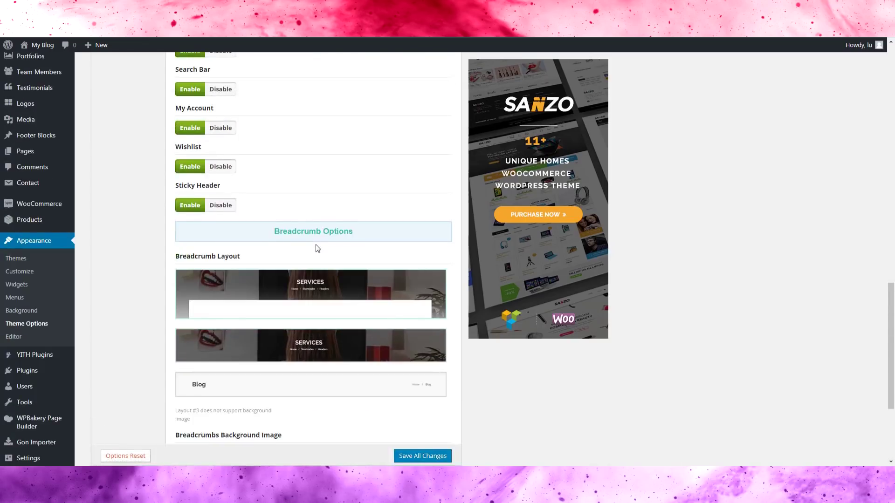
- Select the fifth header layout, the one over a brick wall, save the theme options and check the home page's header
{"action": "scroll", "coordinate": [317, 248], "scroll_direction": "up", "scroll_amount": 8}
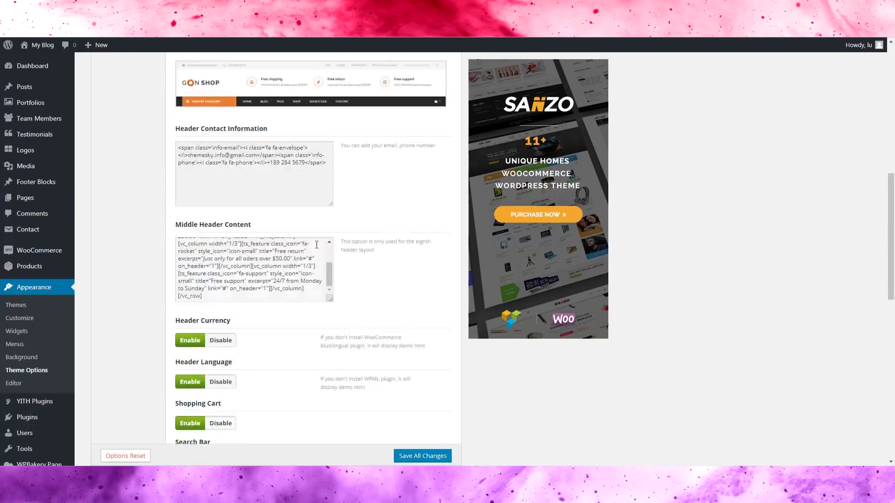
{"action": "scroll", "coordinate": [308, 256], "scroll_direction": "up", "scroll_amount": 10}
{"action": "scroll", "coordinate": [301, 266], "scroll_direction": "down", "scroll_amount": 3}
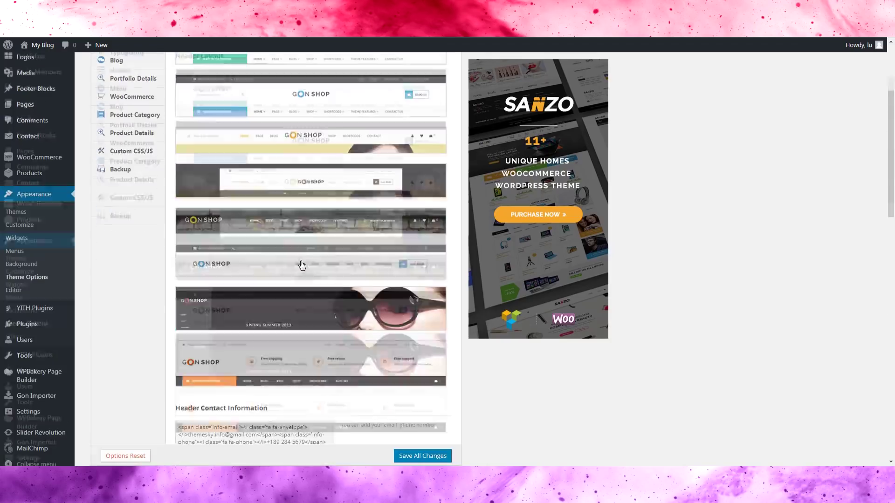
{"action": "left_click", "coordinate": [311, 229]}
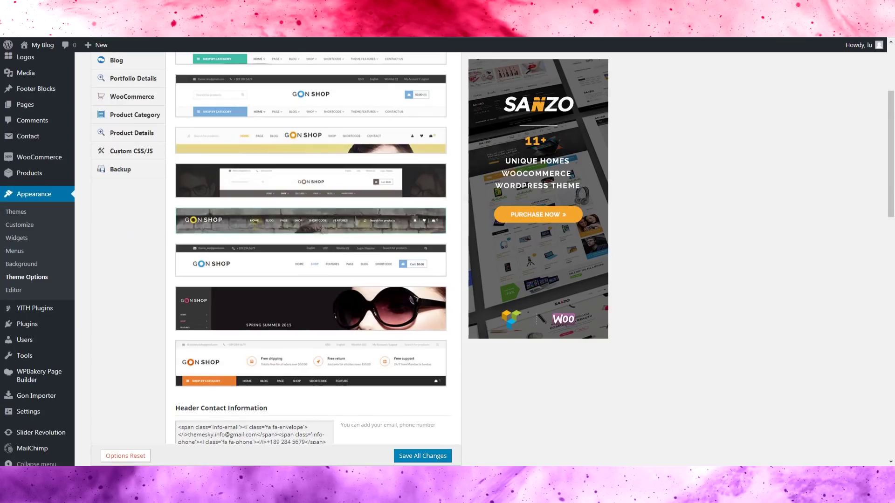
{"action": "left_click", "coordinate": [415, 456]}
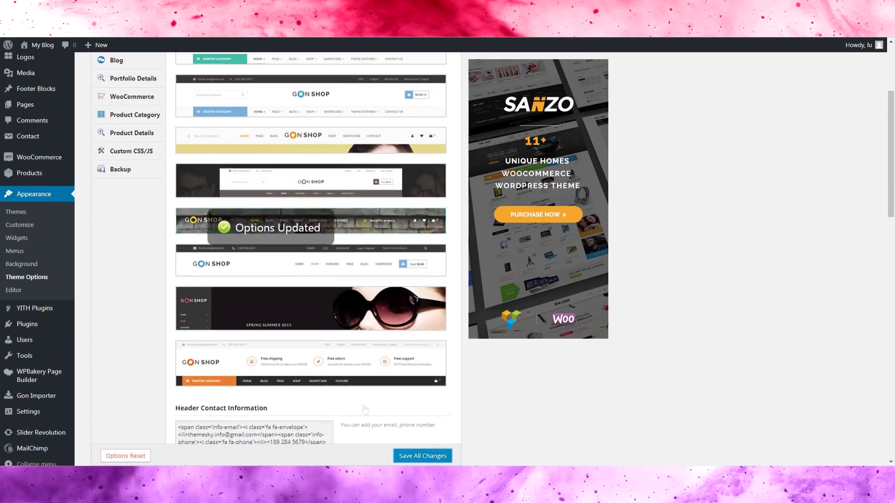
{"action": "left_click", "coordinate": [415, 456]}
{"action": "scroll", "coordinate": [250, 429], "scroll_direction": "down", "scroll_amount": 2}
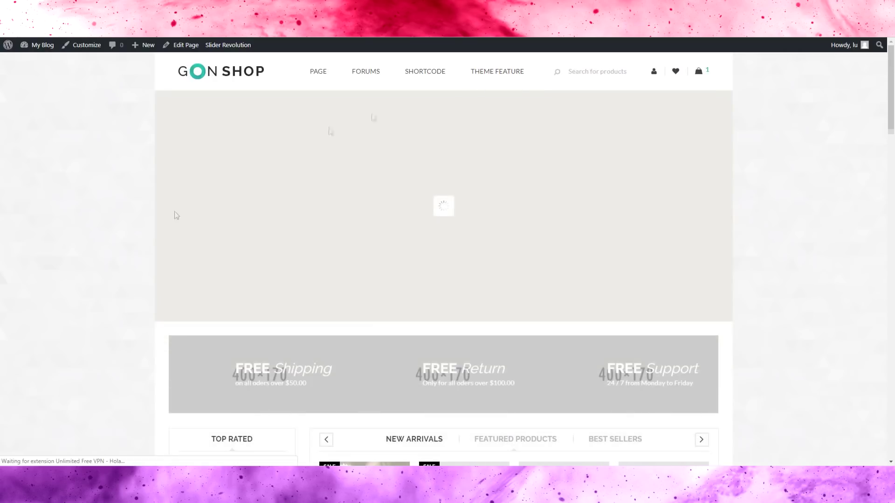
{"action": "left_click", "coordinate": [572, 72]}
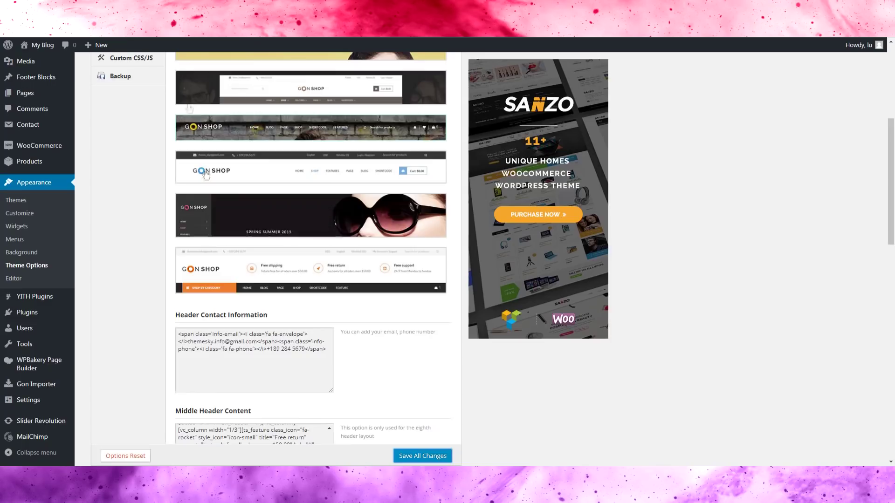
- Look through the header options again and open the Mega Menu settings for widget area and thumbnail size
{"action": "scroll", "coordinate": [438, 317], "scroll_direction": "down", "scroll_amount": 6}
{"action": "scroll", "coordinate": [447, 325], "scroll_direction": "down", "scroll_amount": 9}
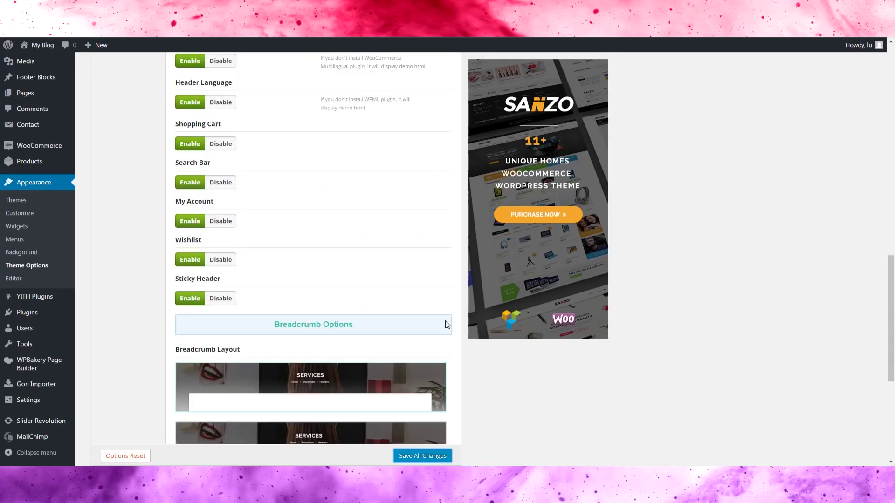
{"action": "scroll", "coordinate": [444, 329], "scroll_direction": "up", "scroll_amount": 15}
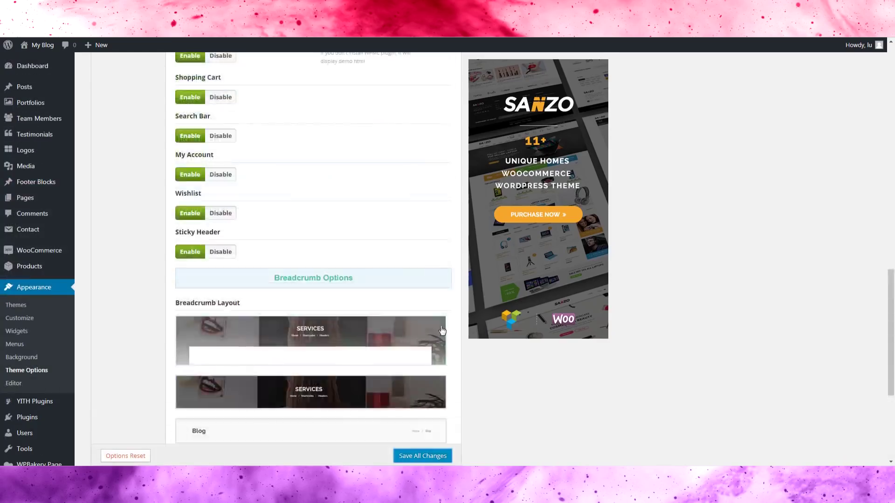
{"action": "scroll", "coordinate": [443, 331], "scroll_direction": "down", "scroll_amount": 2}
{"action": "scroll", "coordinate": [442, 330], "scroll_direction": "up", "scroll_amount": 8}
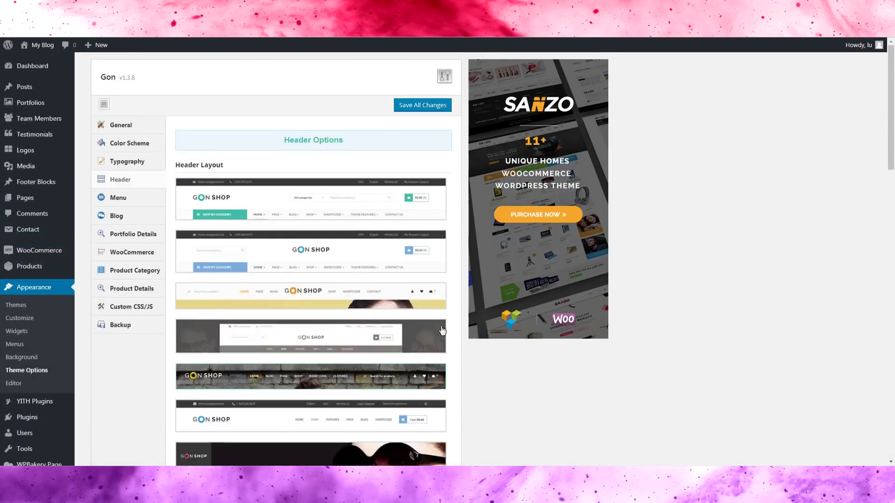
{"action": "left_click", "coordinate": [156, 197]}
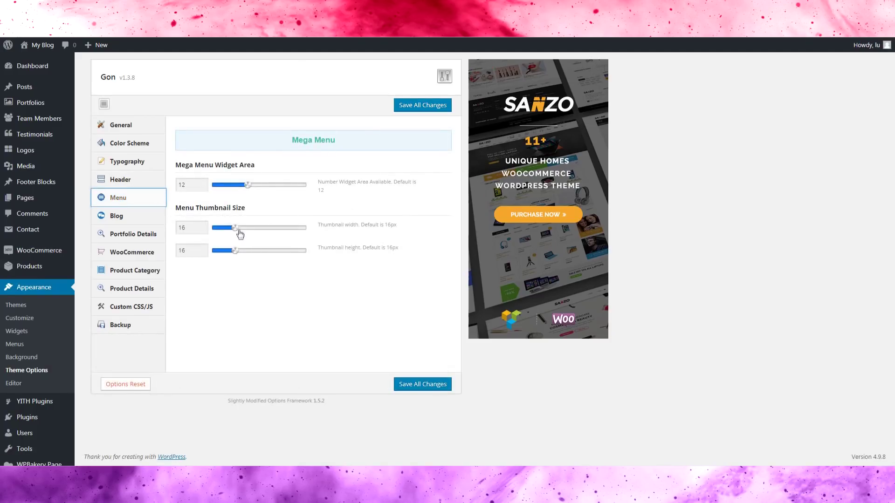
- Open the Blog options and examine the blog layout, sidebar and element visibility settings
{"action": "left_click", "coordinate": [154, 215]}
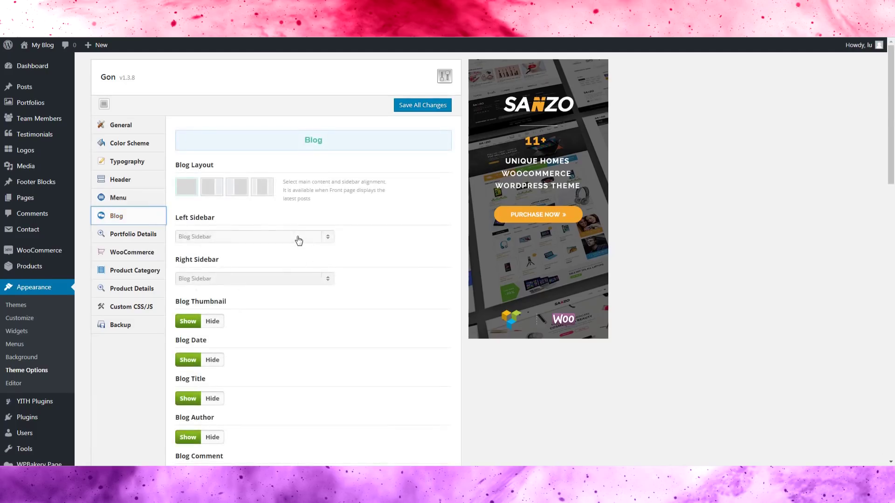
{"action": "scroll", "coordinate": [299, 241], "scroll_direction": "down", "scroll_amount": 5}
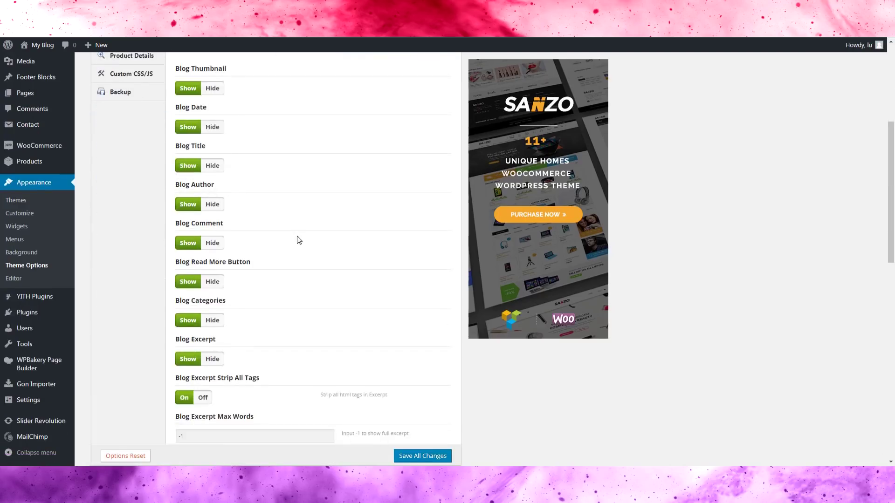
{"action": "scroll", "coordinate": [298, 241], "scroll_direction": "up", "scroll_amount": 3}
{"action": "scroll", "coordinate": [261, 254], "scroll_direction": "down", "scroll_amount": 2}
{"action": "scroll", "coordinate": [195, 201], "scroll_direction": "down", "scroll_amount": 2}
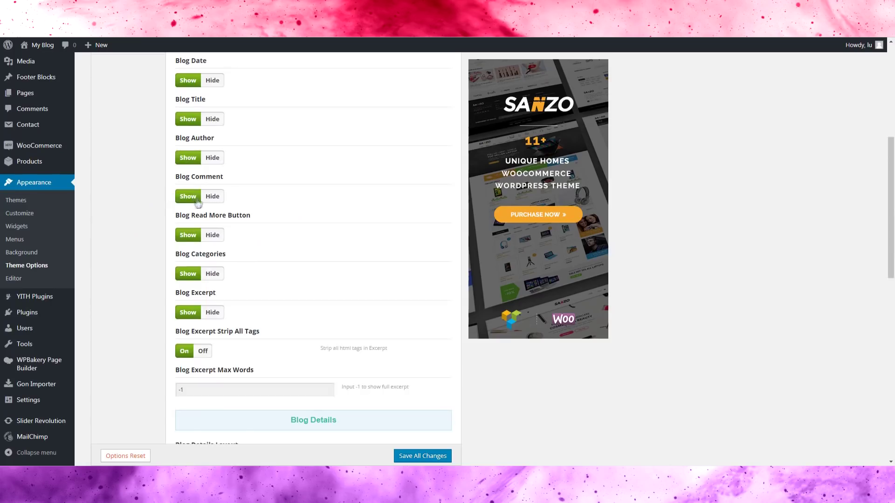
{"action": "scroll", "coordinate": [219, 134], "scroll_direction": "down", "scroll_amount": 3}
{"action": "scroll", "coordinate": [238, 196], "scroll_direction": "up", "scroll_amount": 6}
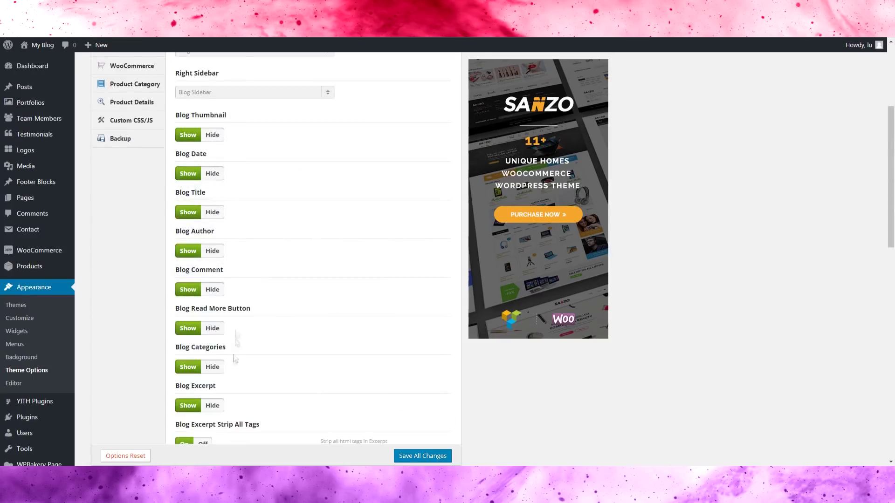
- Examine the excerpt settings and the Blog Details layout, sidebar and post element options
{"action": "scroll", "coordinate": [261, 258], "scroll_direction": "down", "scroll_amount": 4}
{"action": "scroll", "coordinate": [263, 230], "scroll_direction": "down", "scroll_amount": 2}
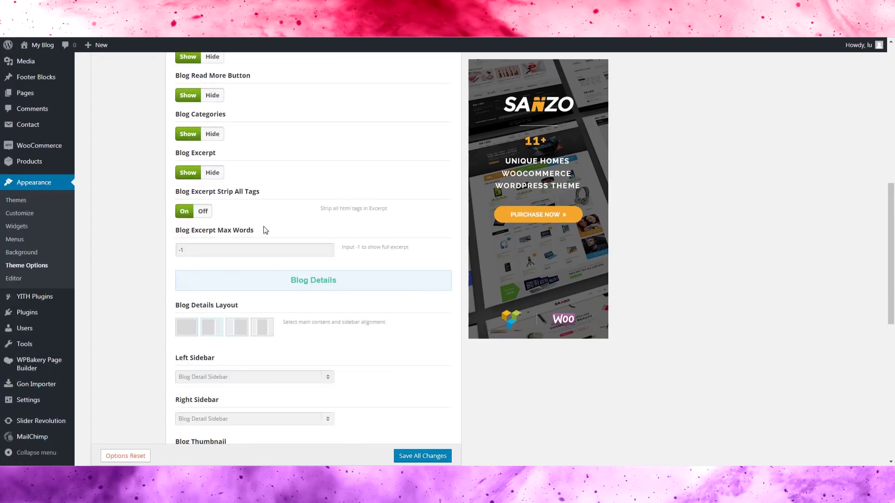
{"action": "scroll", "coordinate": [266, 230], "scroll_direction": "down", "scroll_amount": 2}
{"action": "scroll", "coordinate": [305, 251], "scroll_direction": "down", "scroll_amount": 3}
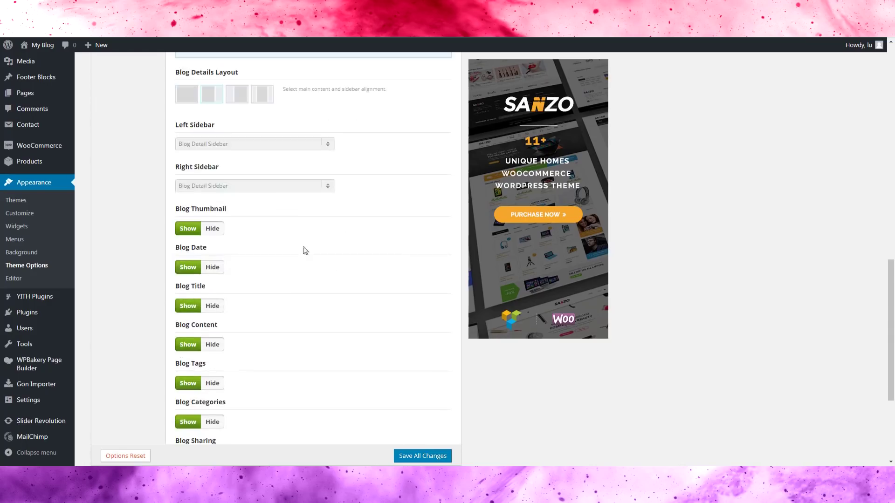
{"action": "scroll", "coordinate": [283, 294], "scroll_direction": "down", "scroll_amount": 5}
{"action": "scroll", "coordinate": [282, 294], "scroll_direction": "up", "scroll_amount": 8}
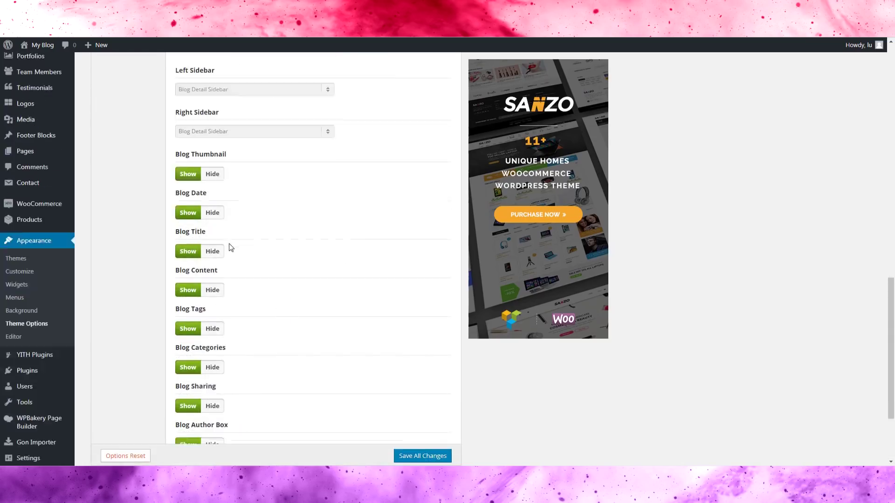
{"action": "scroll", "coordinate": [295, 171], "scroll_direction": "up", "scroll_amount": 10}
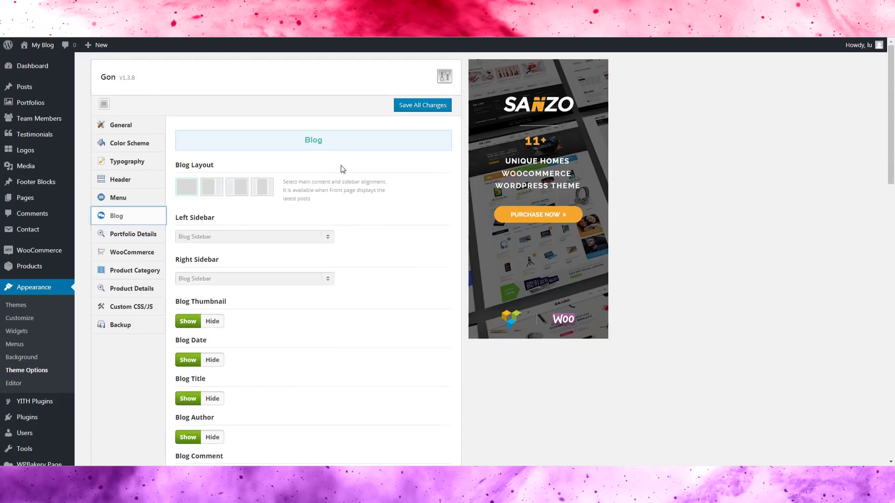
- Compare the Blog and Blog Details sections again, from the layout choices down to the comment form option
{"action": "scroll", "coordinate": [343, 168], "scroll_direction": "down", "scroll_amount": 9}
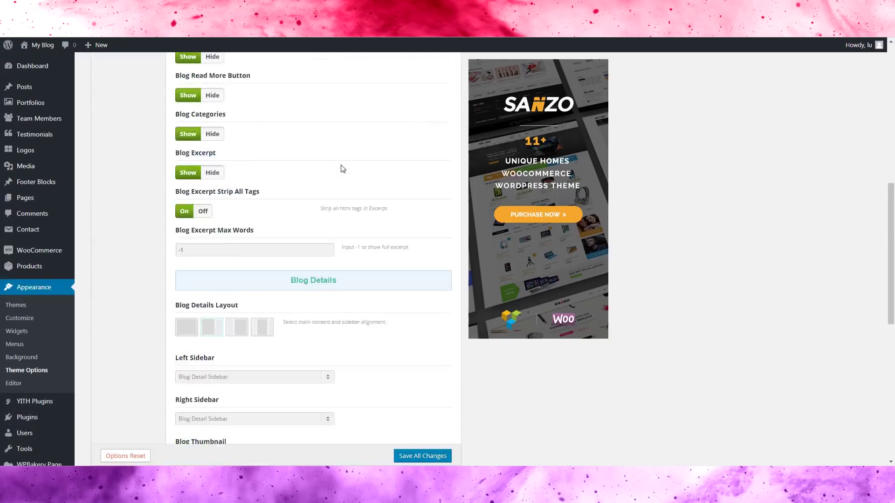
{"action": "scroll", "coordinate": [343, 169], "scroll_direction": "up", "scroll_amount": 10}
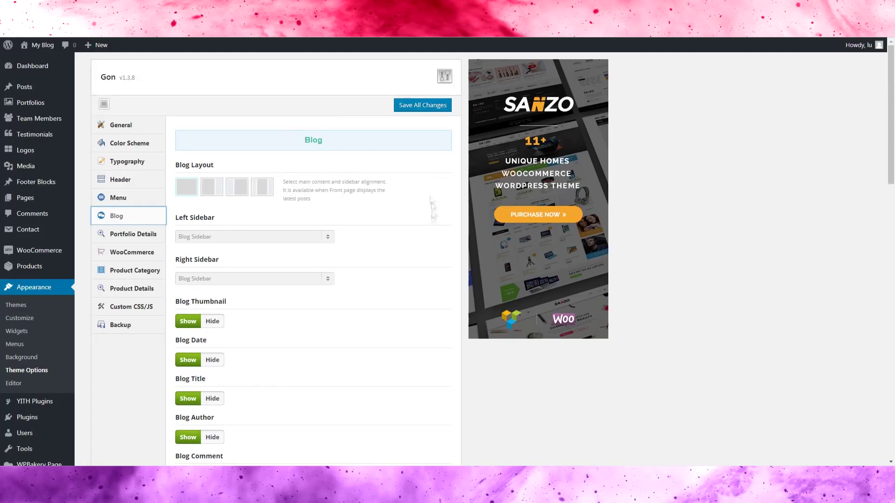
{"action": "scroll", "coordinate": [419, 262], "scroll_direction": "down", "scroll_amount": 12}
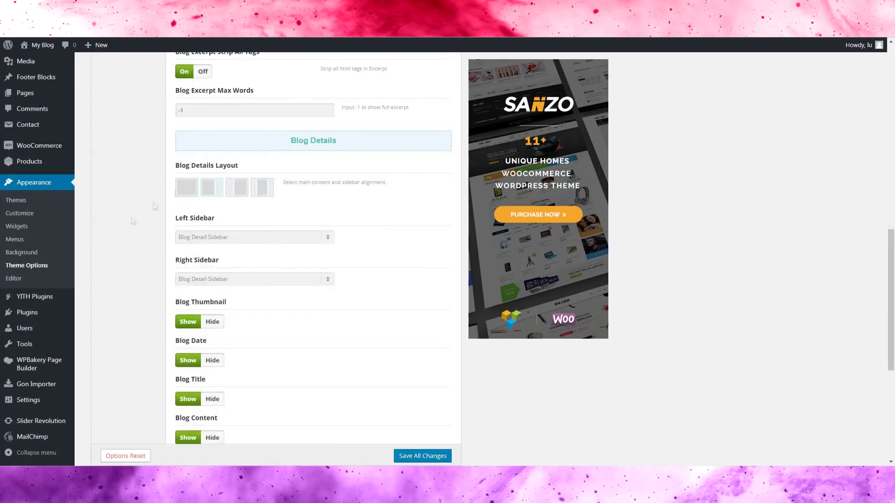
{"action": "scroll", "coordinate": [409, 237], "scroll_direction": "down", "scroll_amount": 6}
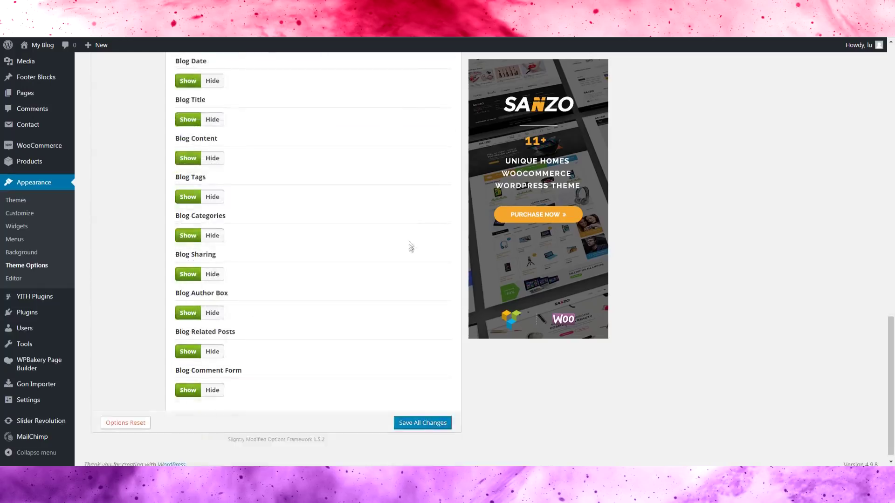
{"action": "scroll", "coordinate": [420, 251], "scroll_direction": "up", "scroll_amount": 9}
{"action": "left_click_drag", "start_coordinate": [891, 275], "coordinate": [893, 107]}
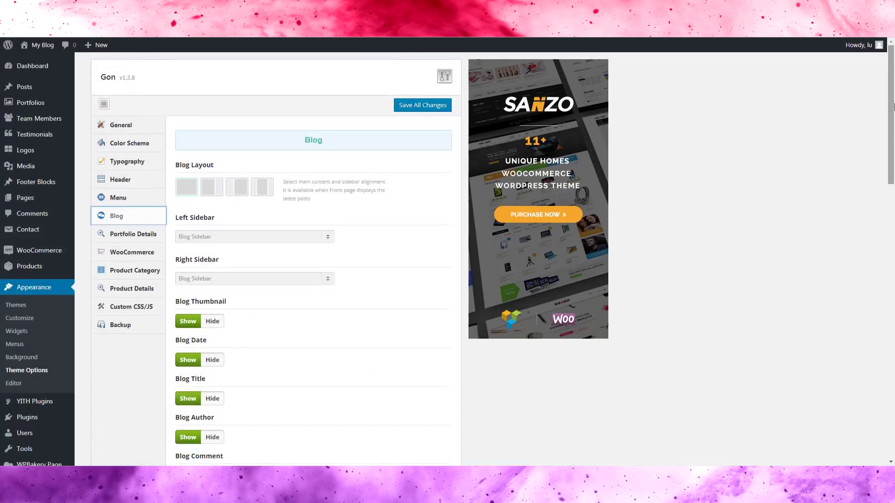
{"action": "scroll", "coordinate": [231, 300], "scroll_direction": "down", "scroll_amount": 5}
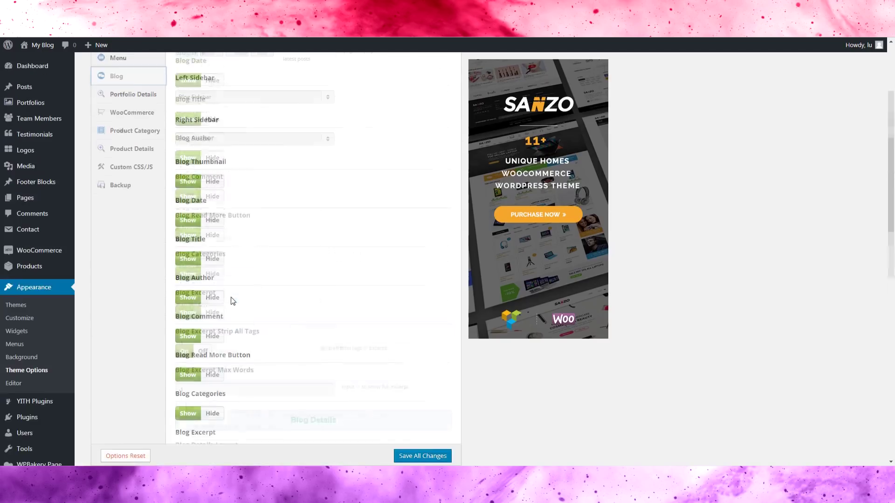
- Open the Portfolio Details options and examine the layout style, element visibility and custom field settings
{"action": "scroll", "coordinate": [232, 301], "scroll_direction": "up", "scroll_amount": 5}
{"action": "left_click", "coordinate": [133, 235]}
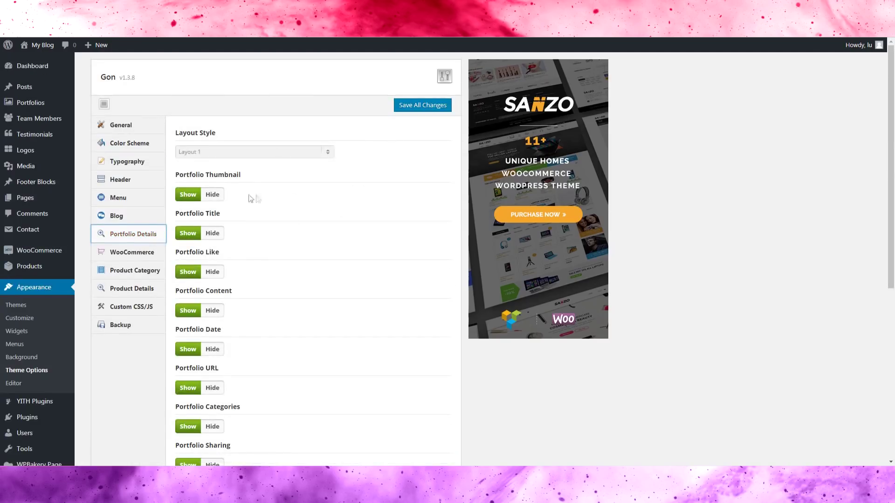
{"action": "scroll", "coordinate": [309, 200], "scroll_direction": "down", "scroll_amount": 5}
{"action": "scroll", "coordinate": [309, 200], "scroll_direction": "up", "scroll_amount": 5}
{"action": "scroll", "coordinate": [167, 194], "scroll_direction": "down", "scroll_amount": 4}
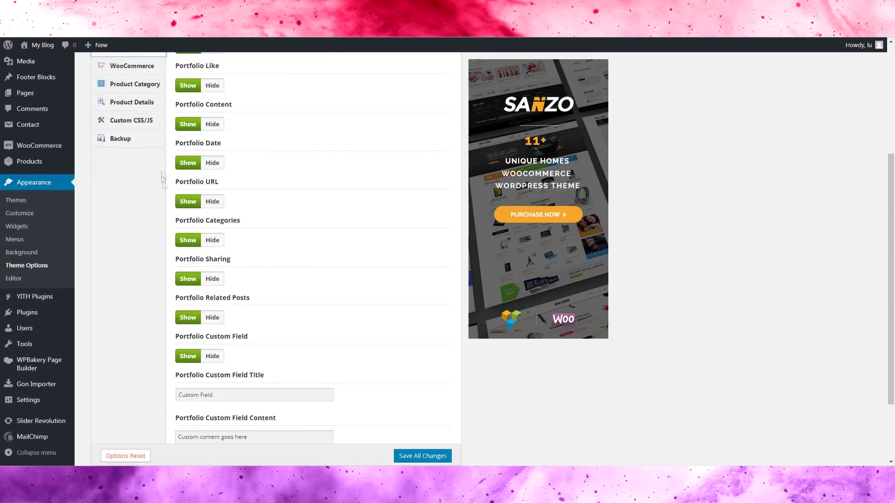
- Open the WooCommerce options and examine the product label, hover style, back image, lazy load, Quickshop and catalog mode settings
{"action": "scroll", "coordinate": [162, 121], "scroll_direction": "up", "scroll_amount": 2}
{"action": "left_click", "coordinate": [135, 161]}
{"action": "scroll", "coordinate": [397, 175], "scroll_direction": "up", "scroll_amount": 2}
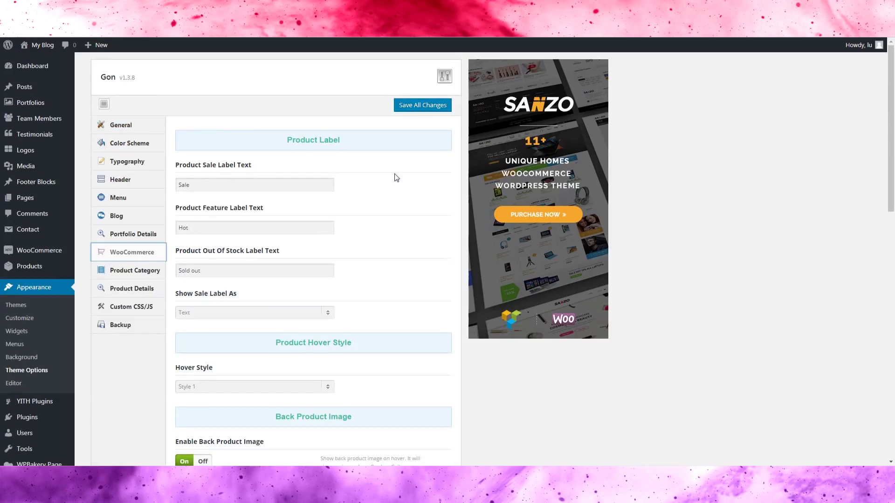
{"action": "scroll", "coordinate": [303, 222], "scroll_direction": "down", "scroll_amount": 4}
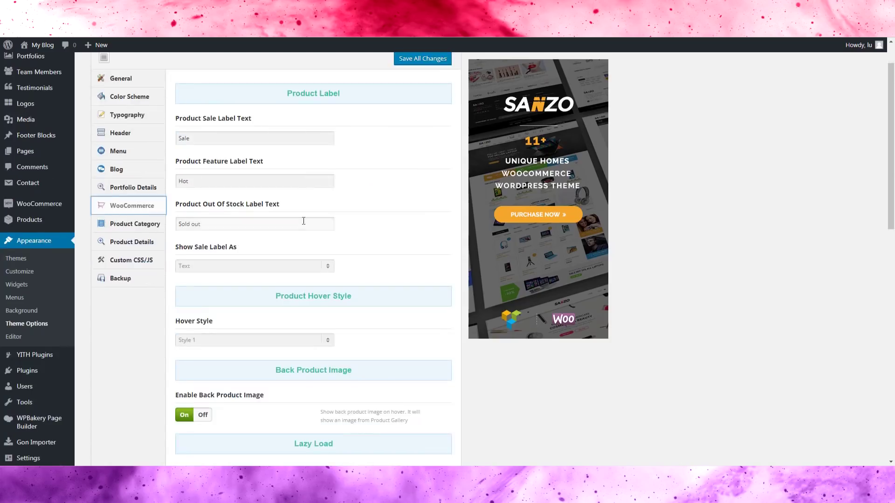
{"action": "scroll", "coordinate": [261, 274], "scroll_direction": "down", "scroll_amount": 1}
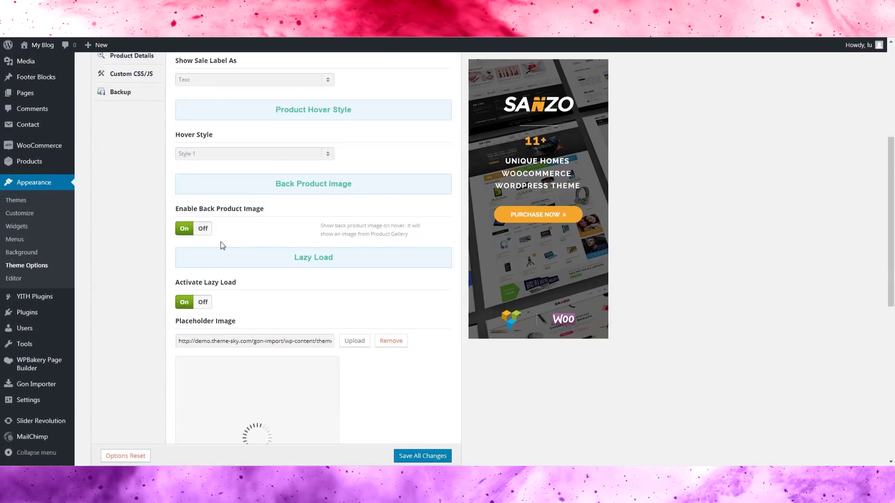
{"action": "scroll", "coordinate": [219, 236], "scroll_direction": "down", "scroll_amount": 1}
{"action": "scroll", "coordinate": [193, 225], "scroll_direction": "down", "scroll_amount": 2}
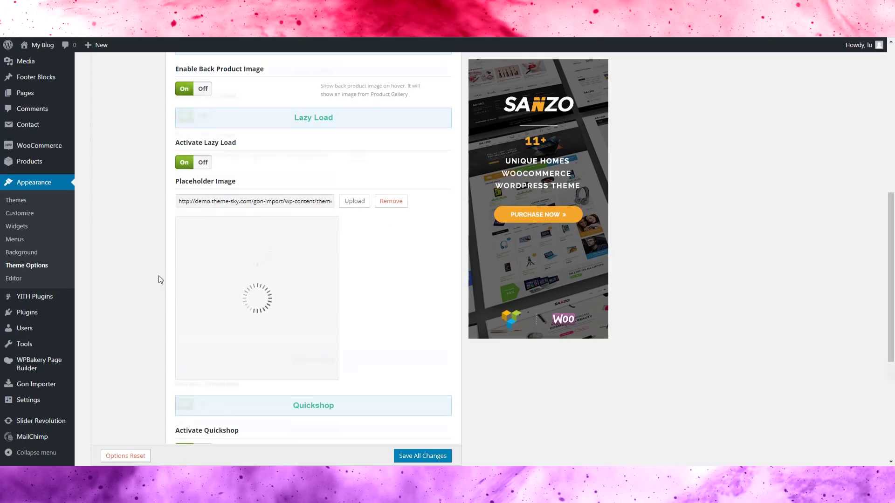
{"action": "scroll", "coordinate": [159, 280], "scroll_direction": "down", "scroll_amount": 2}
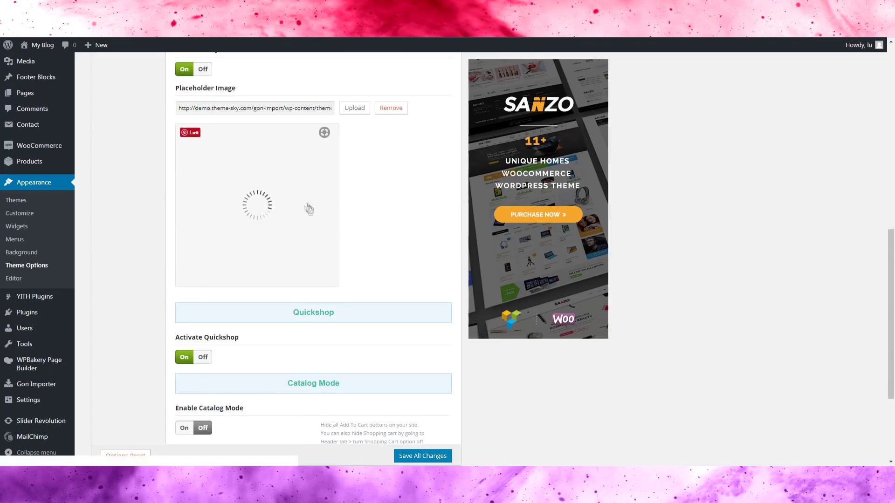
- Examine the Lazy Load placeholder image's full URL and its preview
{"action": "scroll", "coordinate": [309, 209], "scroll_direction": "up", "scroll_amount": 2}
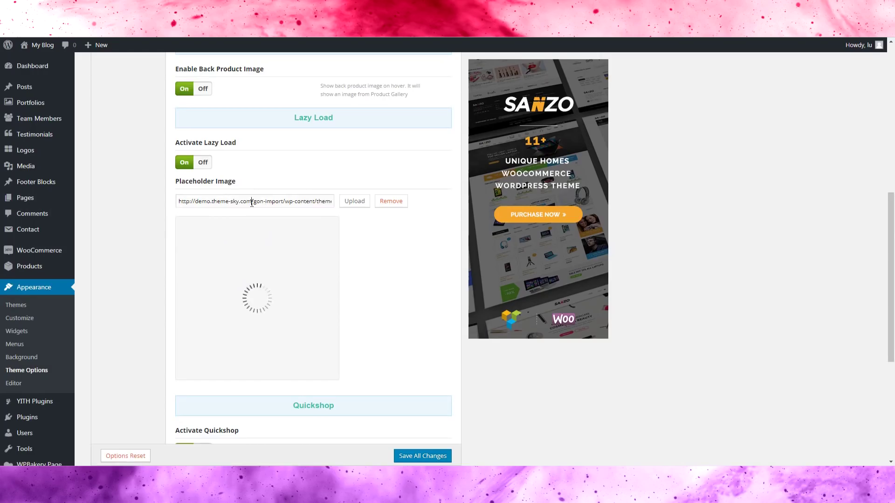
{"action": "key", "text": "End"}
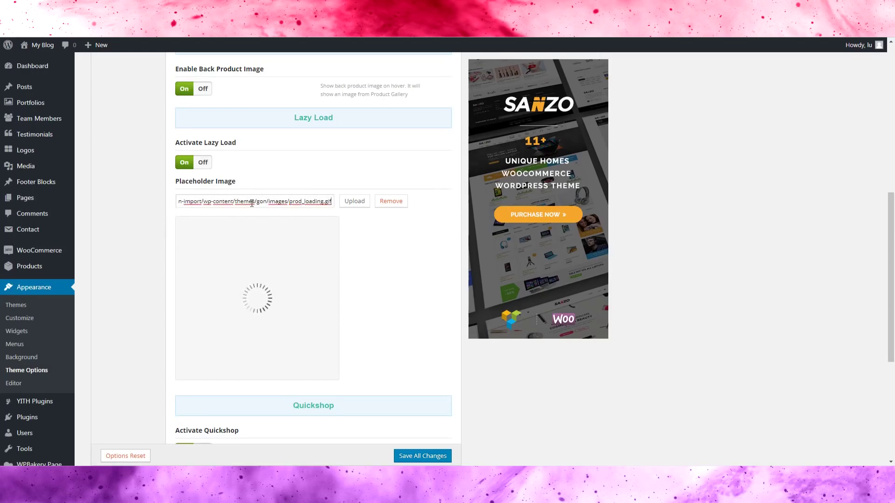
{"action": "left_click", "coordinate": [388, 292]}
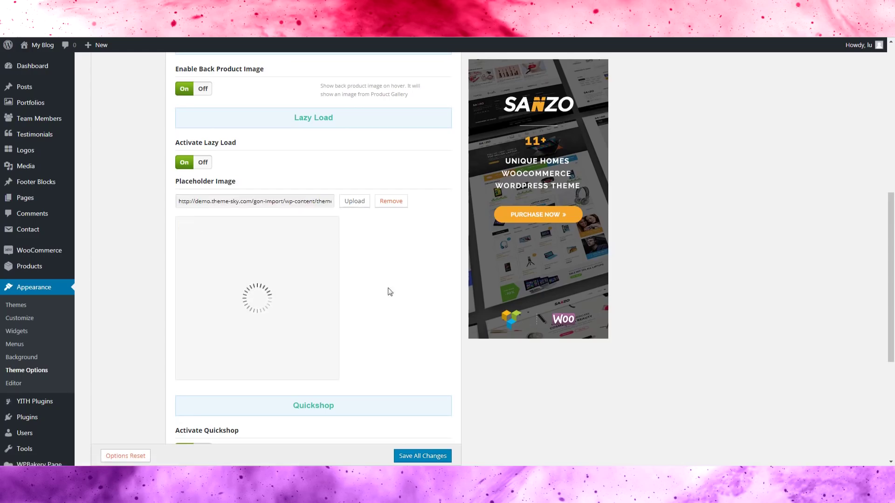
{"action": "scroll", "coordinate": [246, 258], "scroll_direction": "down", "scroll_amount": 2}
{"action": "scroll", "coordinate": [246, 258], "scroll_direction": "up", "scroll_amount": 2}
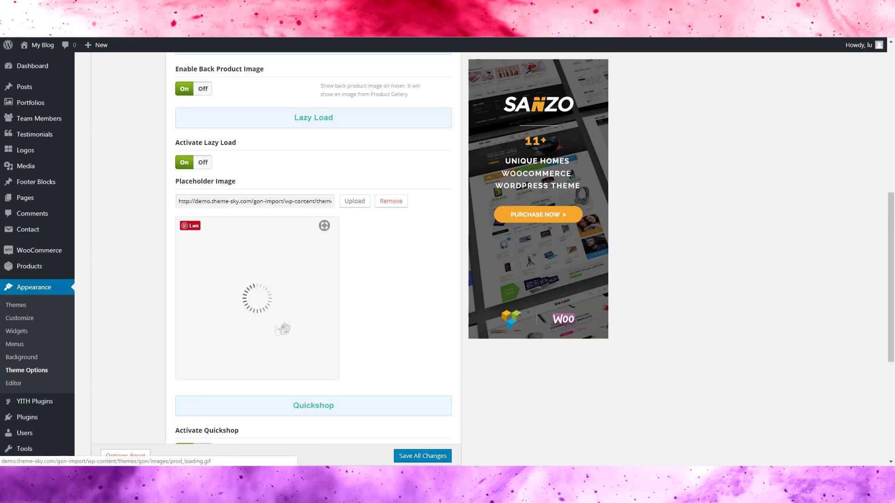
{"action": "scroll", "coordinate": [207, 308], "scroll_direction": "down", "scroll_amount": 1}
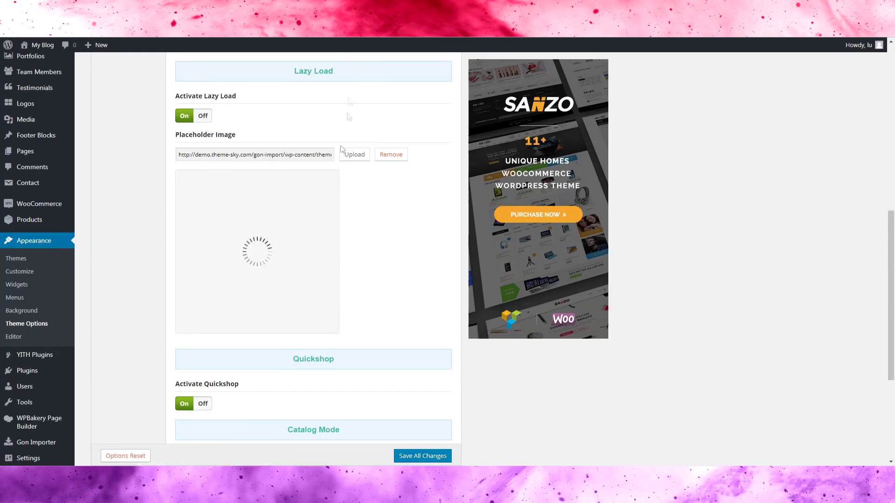
- Search Google Images for the placeholder image's file name, "/prod_loading.gif", taken from the end of its URL
{"action": "left_click", "coordinate": [302, 154]}
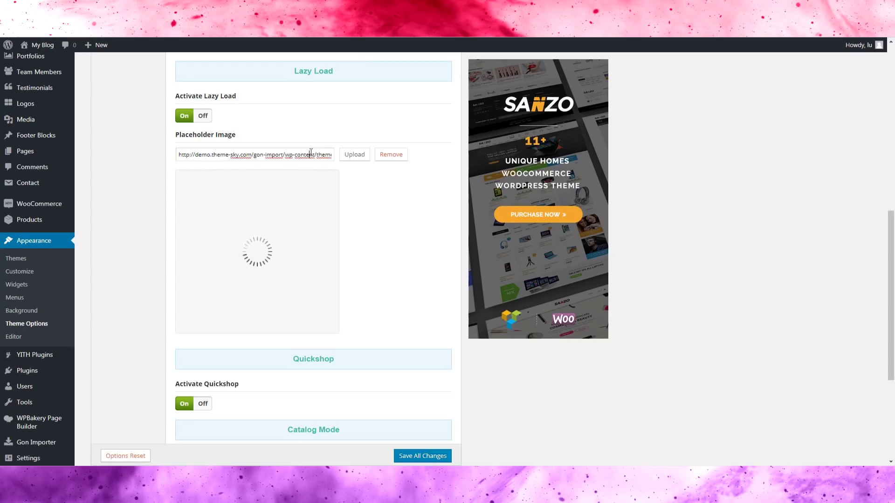
{"action": "key", "text": "Right"}
{"action": "key", "text": "Right"}
{"action": "key", "text": "Right"}
{"action": "key", "text": "Right"}
{"action": "key", "text": "Right"}
{"action": "key", "text": "Right"}
{"action": "key", "text": "Right"}
{"action": "key", "text": "Right"}
{"action": "key", "text": "Right"}
{"action": "key", "text": "Right"}
{"action": "key", "text": "Right"}
{"action": "key", "text": "Right"}
{"action": "key", "text": "Right"}
{"action": "key", "text": "Right"}
{"action": "key", "text": "Right"}
{"action": "key", "text": "Right"}
{"action": "key", "text": "Right"}
{"action": "key", "text": "Right"}
{"action": "key", "text": "Right"}
{"action": "key", "text": "Right"}
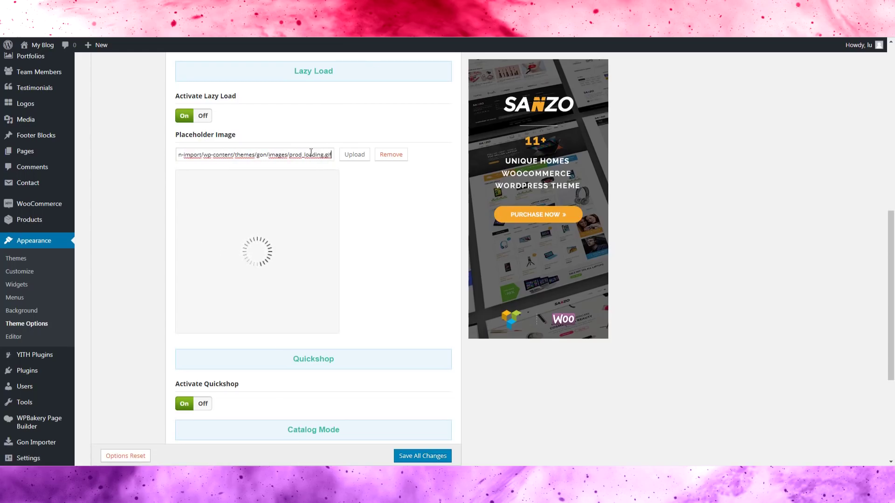
{"action": "left_click_drag", "start_coordinate": [324, 154], "coordinate": [334, 162]}
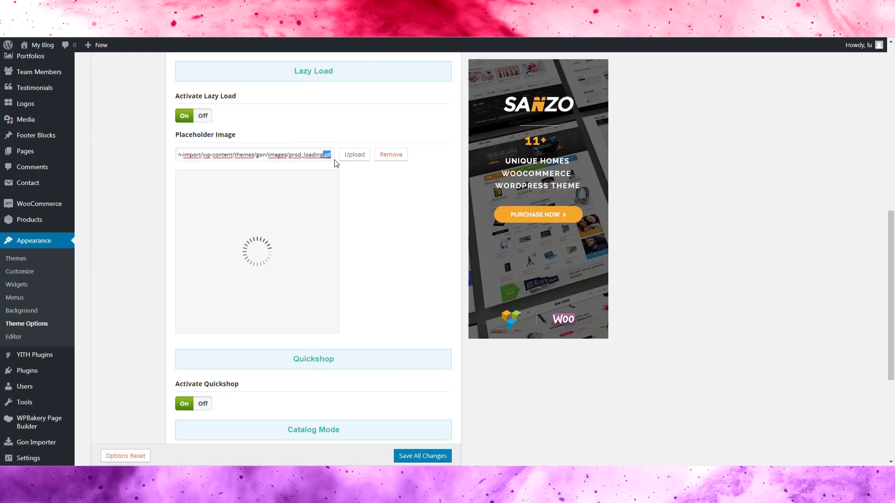
{"action": "left_click_drag", "start_coordinate": [288, 153], "coordinate": [329, 159]}
{"action": "right_click", "coordinate": [322, 158]}
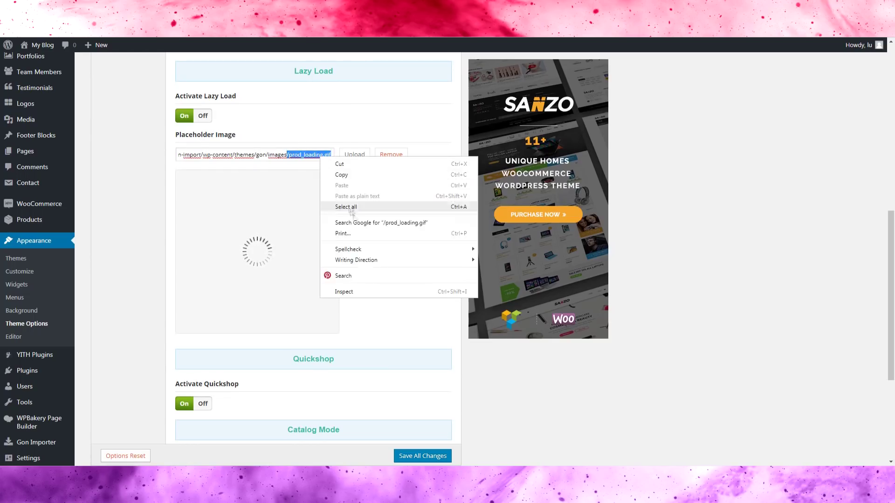
{"action": "left_click", "coordinate": [368, 223]}
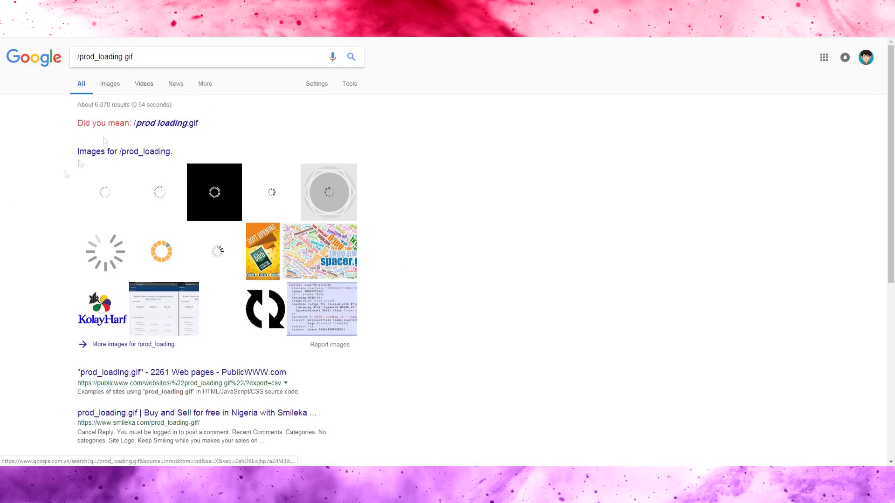
{"action": "left_click", "coordinate": [110, 85]}
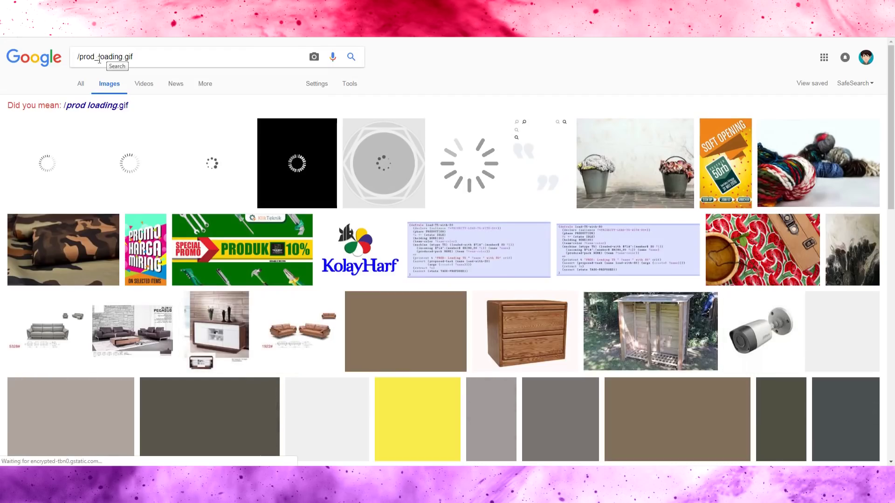
- Shorten the image search to "loading gif" and run it again
{"action": "left_click_drag", "start_coordinate": [98, 57], "coordinate": [36, 60]}
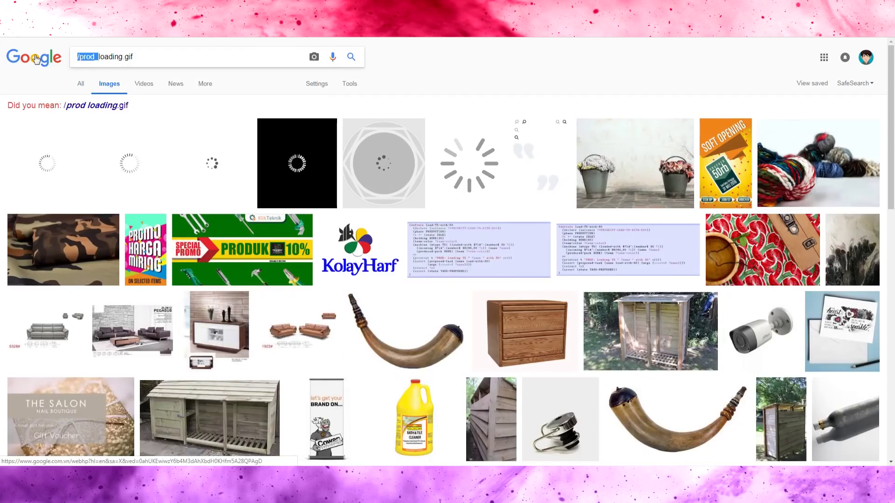
{"action": "key", "text": "BackSpace"}
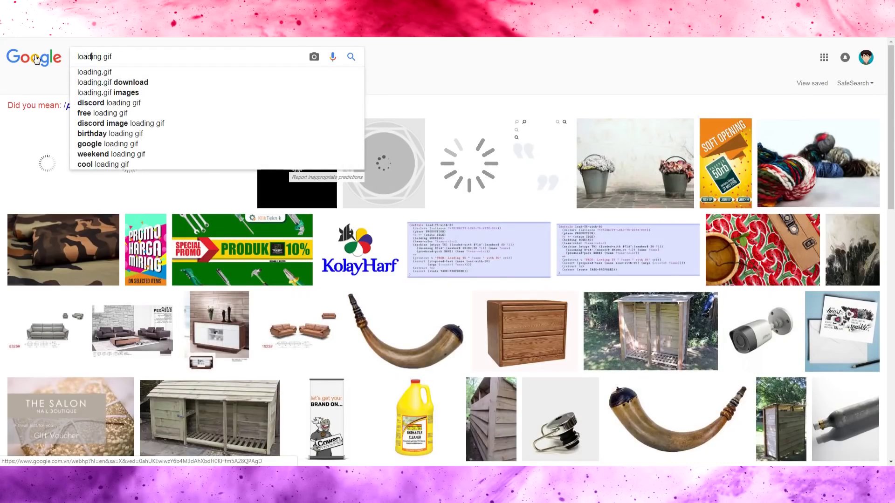
{"action": "key", "text": "Return"}
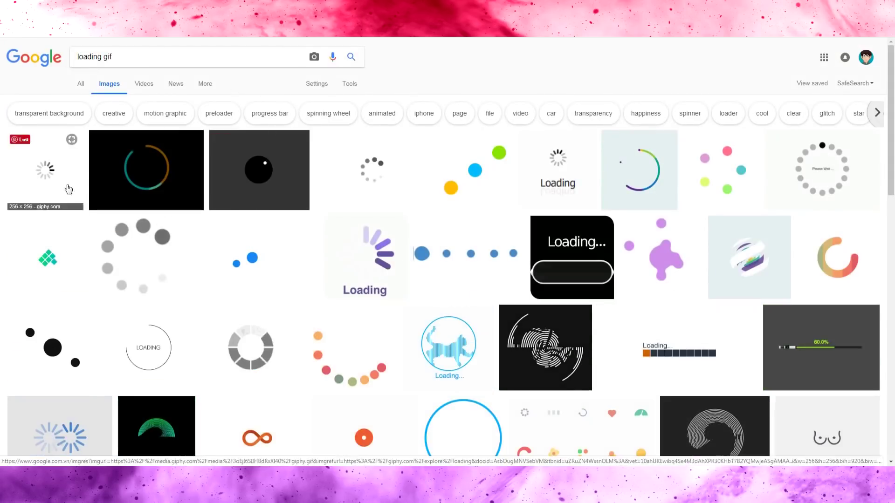
- Preview the GIPHY spinner and the Wikimedia Commons dotted loading icon among the image results
{"action": "left_click", "coordinate": [47, 177]}
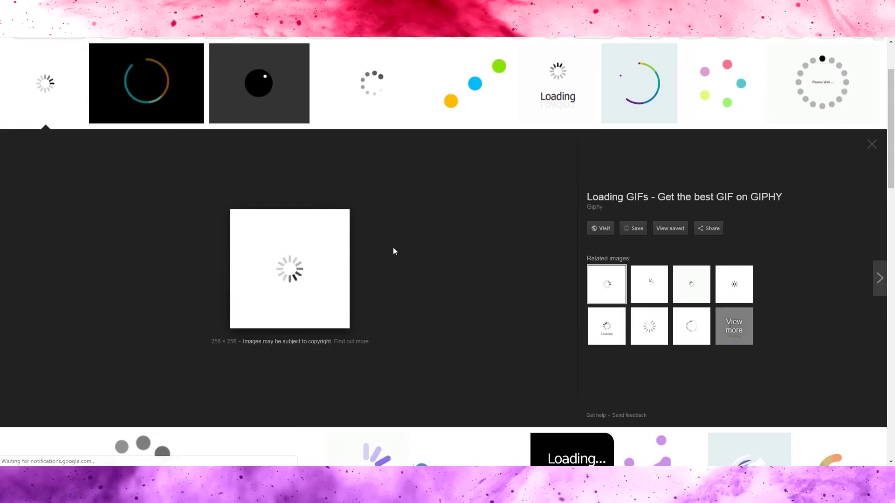
{"action": "right_click", "coordinate": [297, 273]}
{"action": "left_click", "coordinate": [413, 219]}
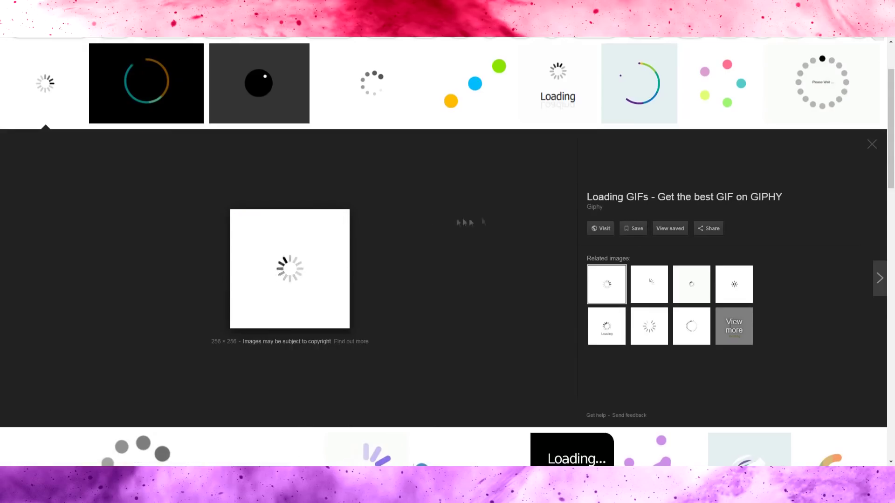
{"action": "scroll", "coordinate": [464, 222], "scroll_direction": "up", "scroll_amount": 2}
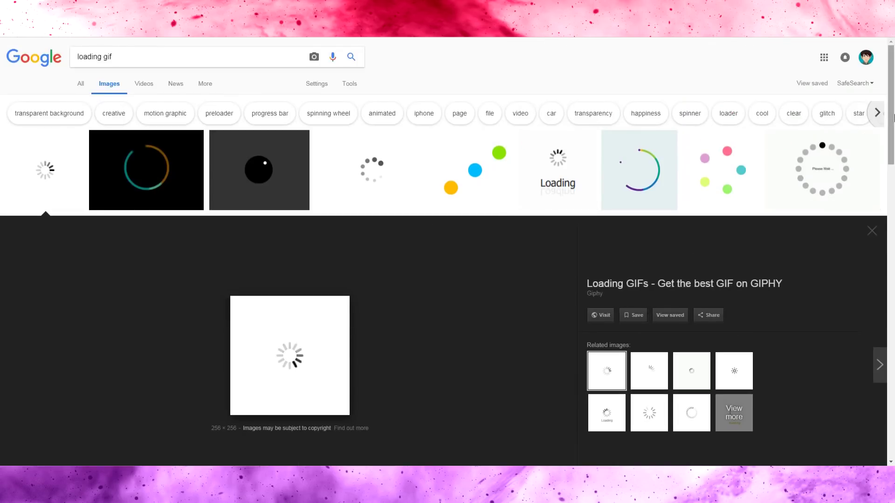
{"action": "scroll", "coordinate": [893, 108], "scroll_direction": "down", "scroll_amount": 1}
{"action": "scroll", "coordinate": [839, 140], "scroll_direction": "up", "scroll_amount": 1}
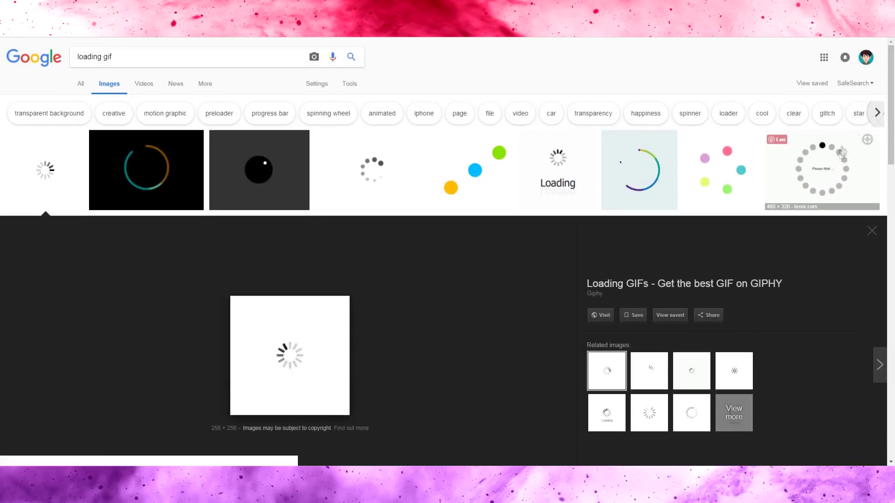
{"action": "left_click", "coordinate": [396, 179]}
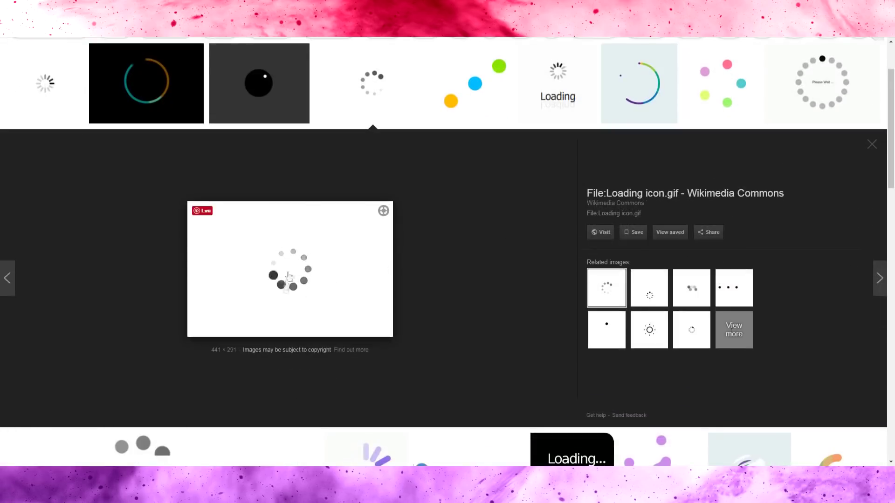
{"action": "scroll", "coordinate": [481, 284], "scroll_direction": "up", "scroll_amount": 2}
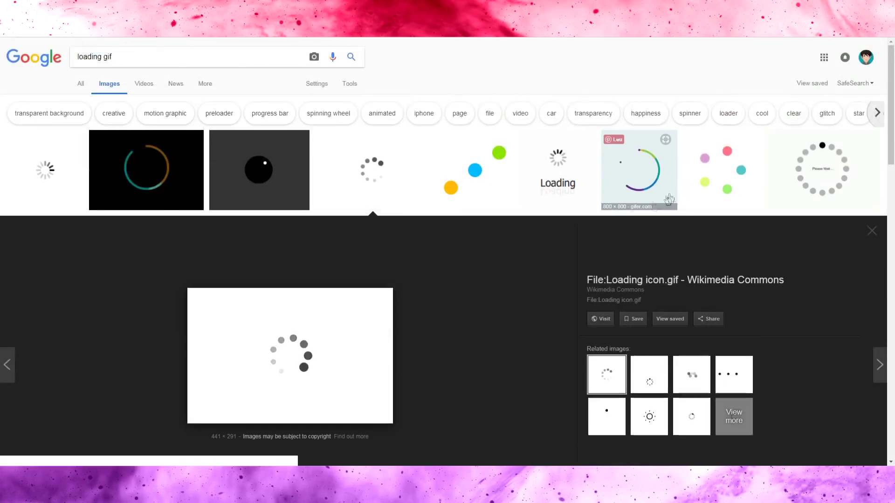
- Preview the multicoloured ring loader from Gifer and save it to the Desktop as a GIF image
{"action": "left_click", "coordinate": [660, 188]}
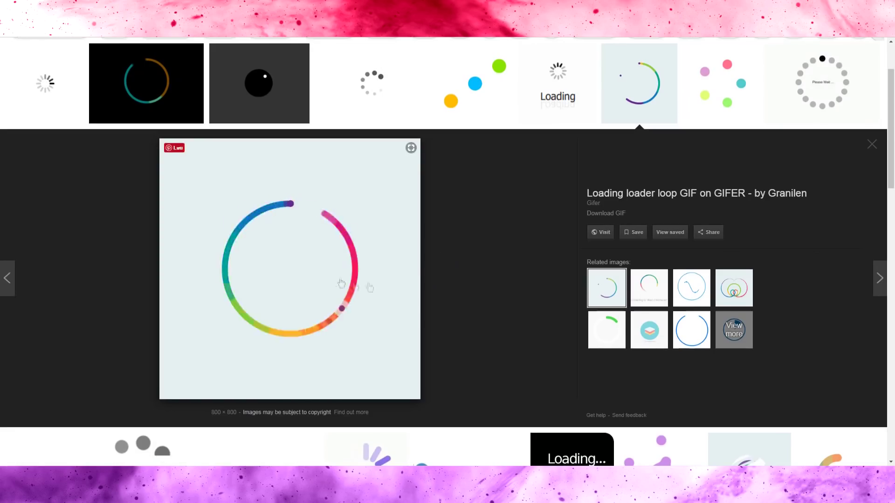
{"action": "scroll", "coordinate": [451, 280], "scroll_direction": "down", "scroll_amount": 2}
{"action": "scroll", "coordinate": [451, 280], "scroll_direction": "up", "scroll_amount": 2}
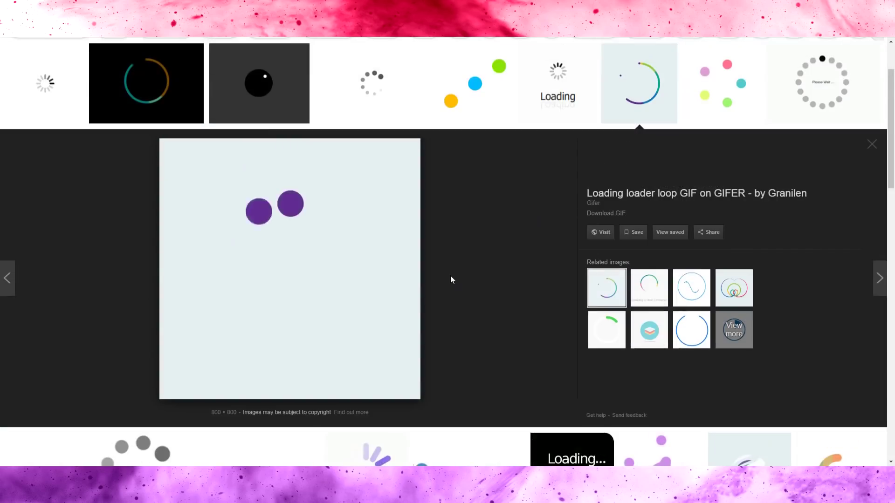
{"action": "right_click", "coordinate": [326, 257]}
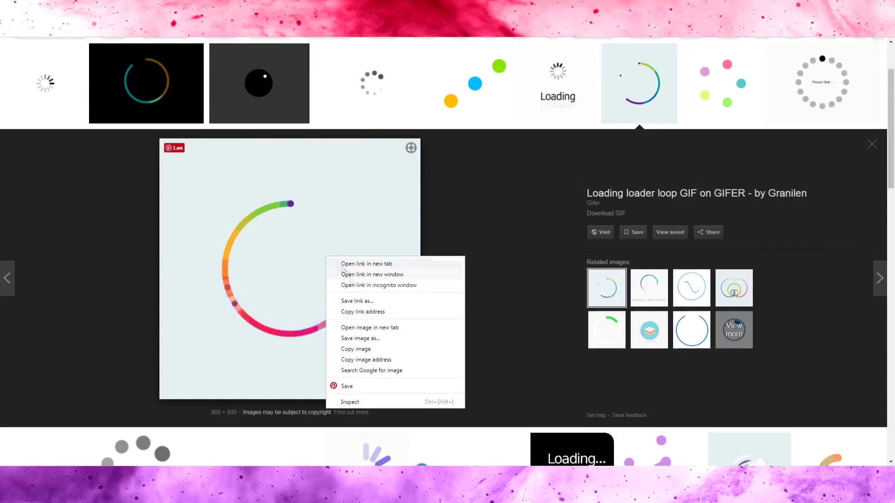
{"action": "left_click", "coordinate": [371, 339]}
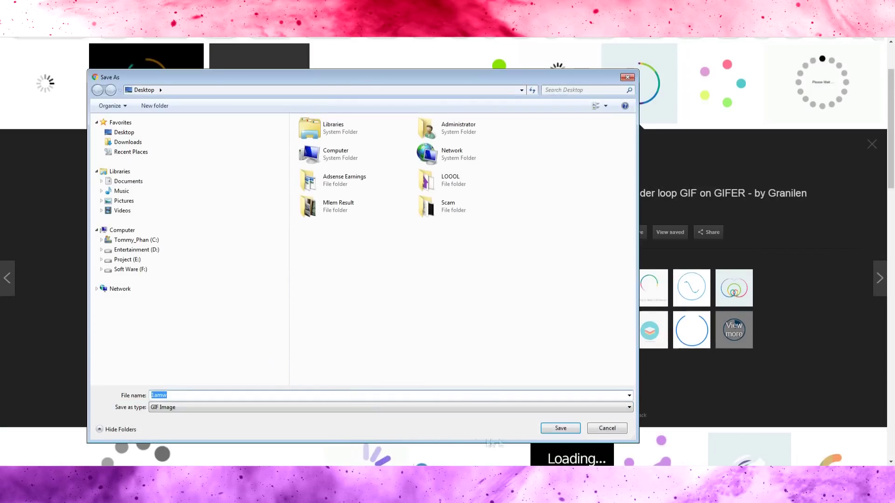
{"action": "left_click", "coordinate": [554, 430]}
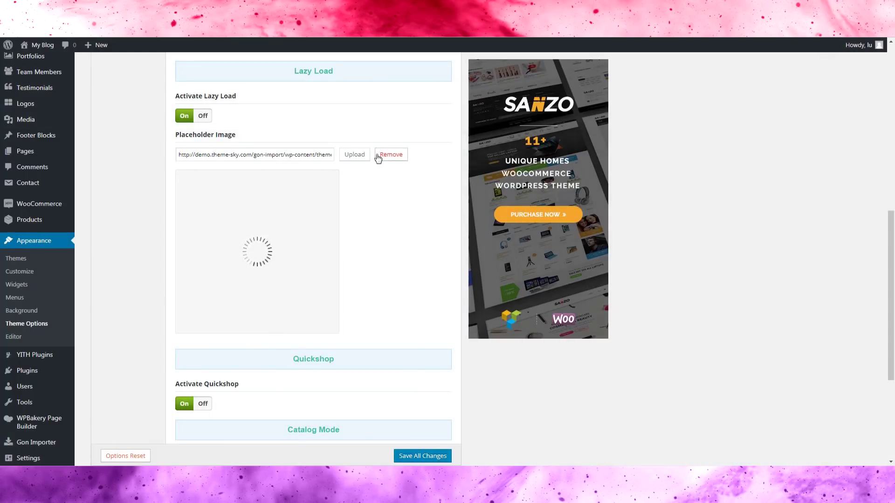
- Replace the lazy load placeholder image with the multicoloured ring loader 1amw.gif through the media library
{"action": "left_click", "coordinate": [379, 155]}
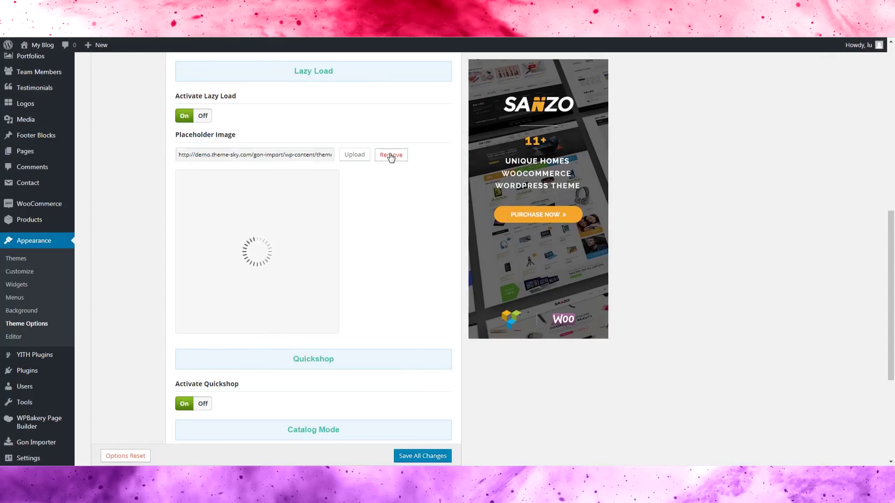
{"action": "left_click_drag", "start_coordinate": [365, 160], "coordinate": [362, 168]}
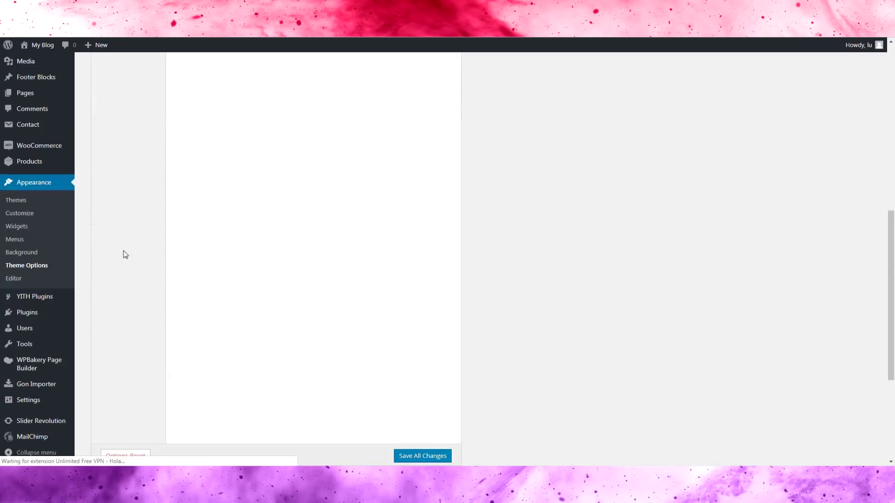
{"action": "left_click", "coordinate": [353, 156]}
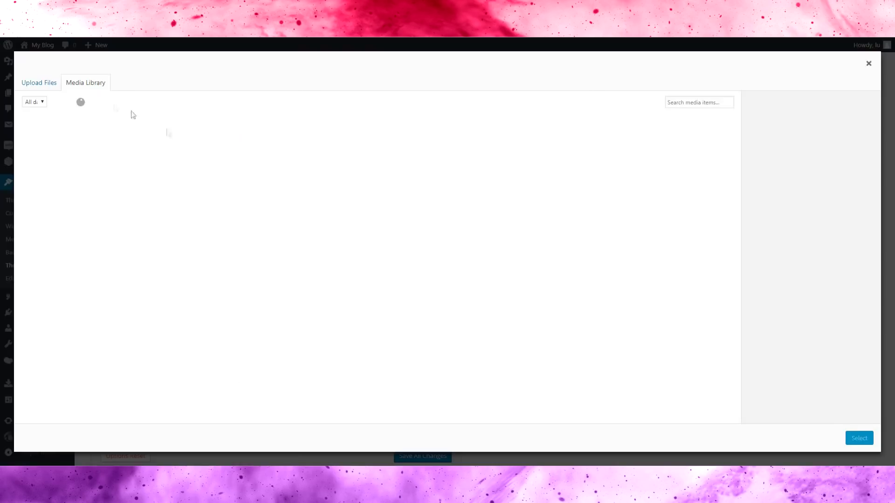
{"action": "left_click_drag", "start_coordinate": [30, 445], "coordinate": [506, 182]}
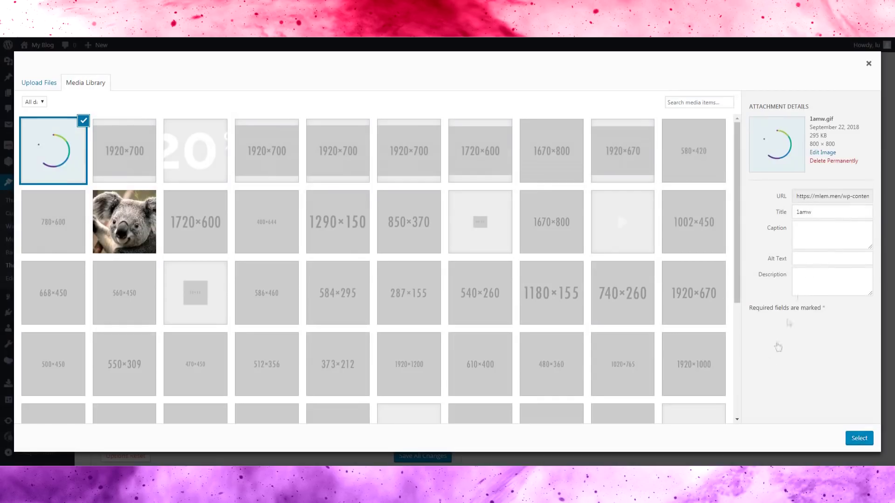
{"action": "left_click", "coordinate": [856, 439]}
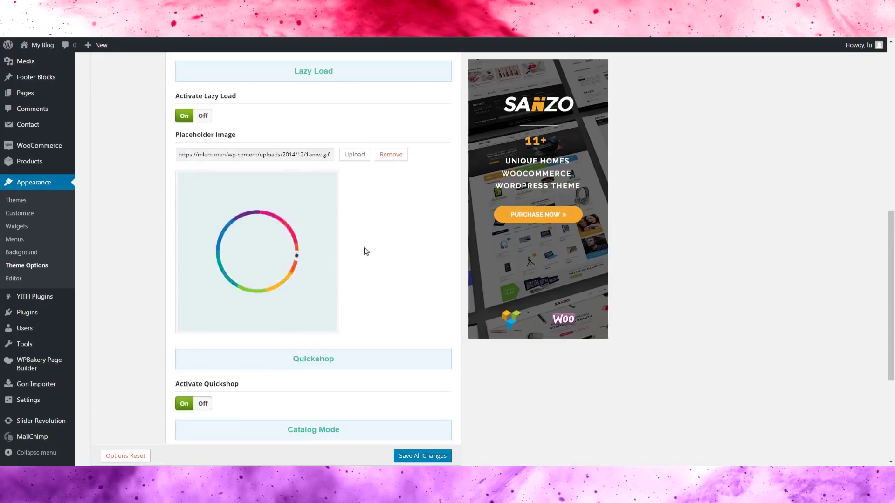
- Turn on Catalog Mode in the WooCommerce options and save all changes
{"action": "scroll", "coordinate": [378, 239], "scroll_direction": "down", "scroll_amount": 2}
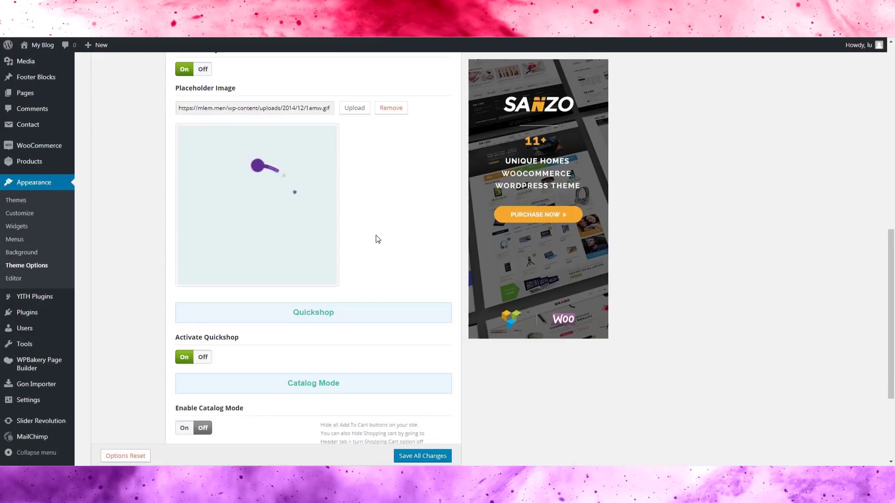
{"action": "scroll", "coordinate": [293, 301], "scroll_direction": "down", "scroll_amount": 1}
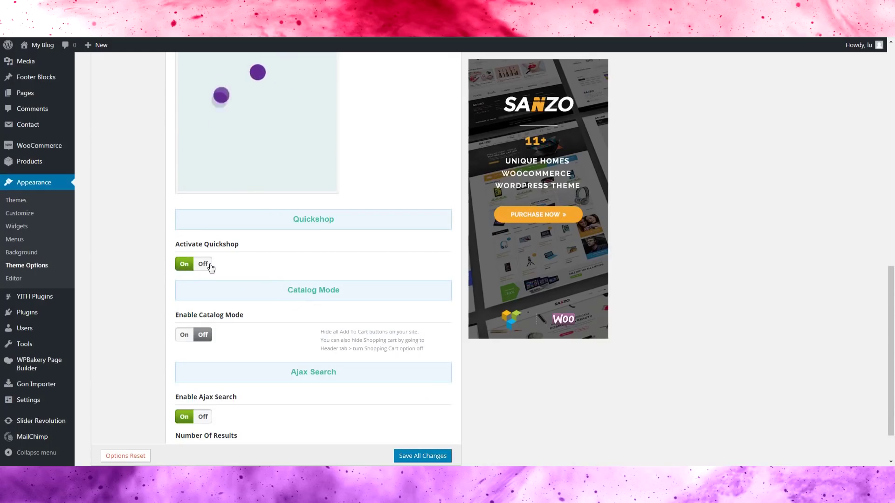
{"action": "scroll", "coordinate": [211, 267], "scroll_direction": "down", "scroll_amount": 2}
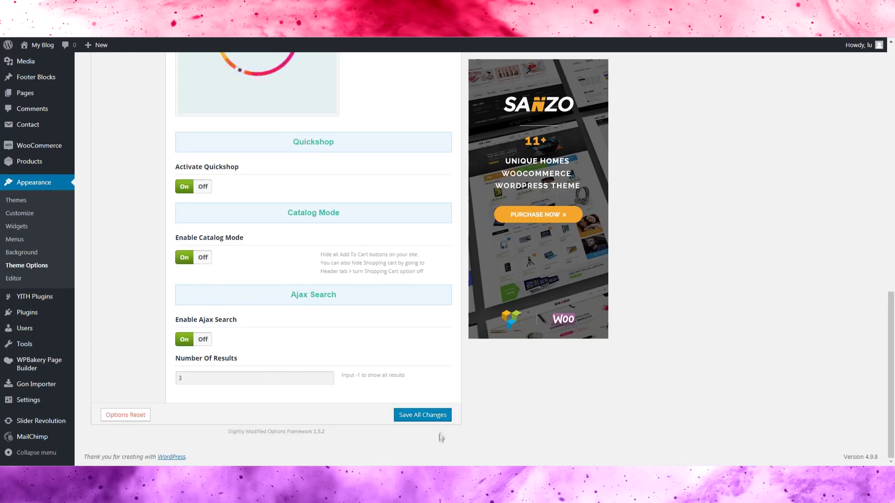
{"action": "double_click", "coordinate": [296, 379]}
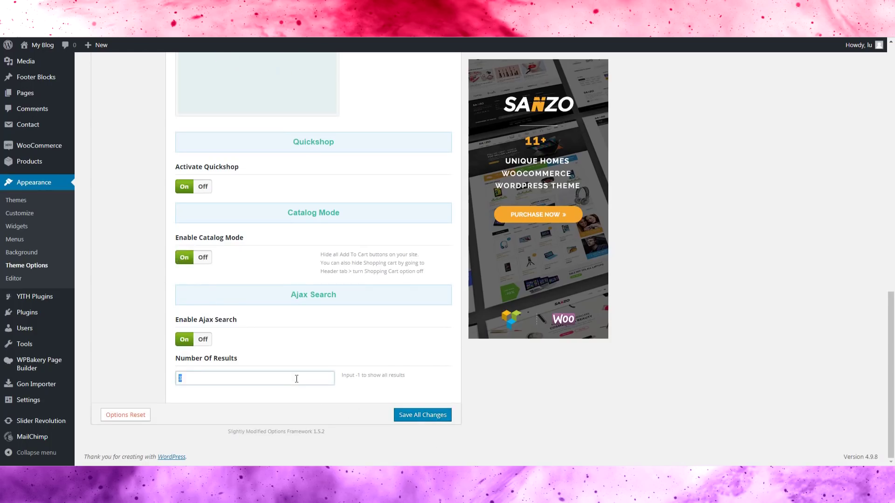
{"action": "left_click", "coordinate": [406, 421]}
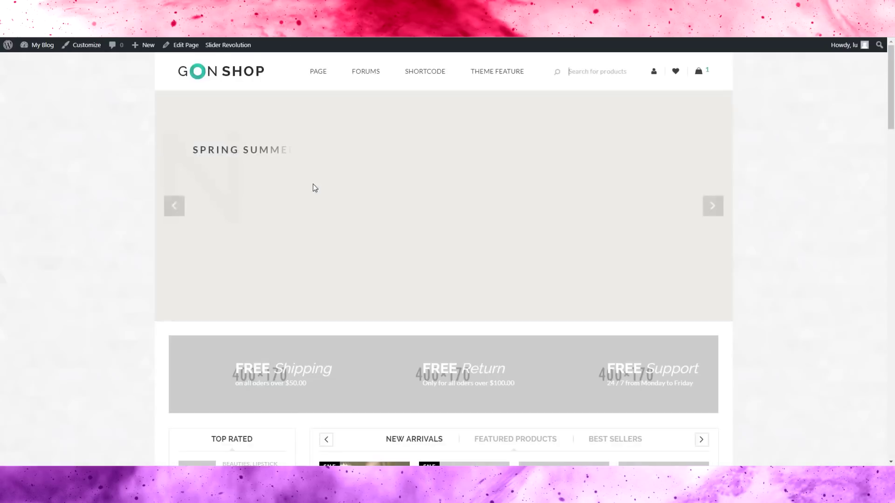
- Open the koala product "fffff" from the storefront's New Arrivals and examine its product page down to the footer
{"action": "scroll", "coordinate": [345, 234], "scroll_direction": "down", "scroll_amount": 7}
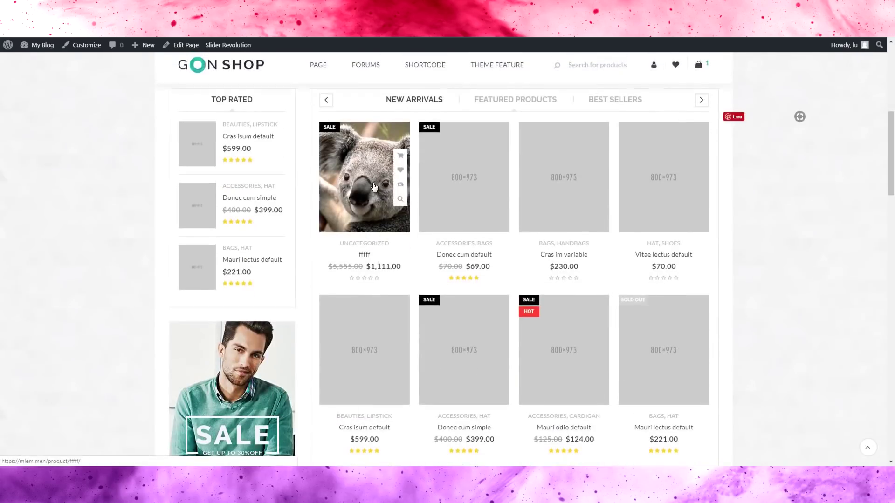
{"action": "left_click", "coordinate": [343, 318]}
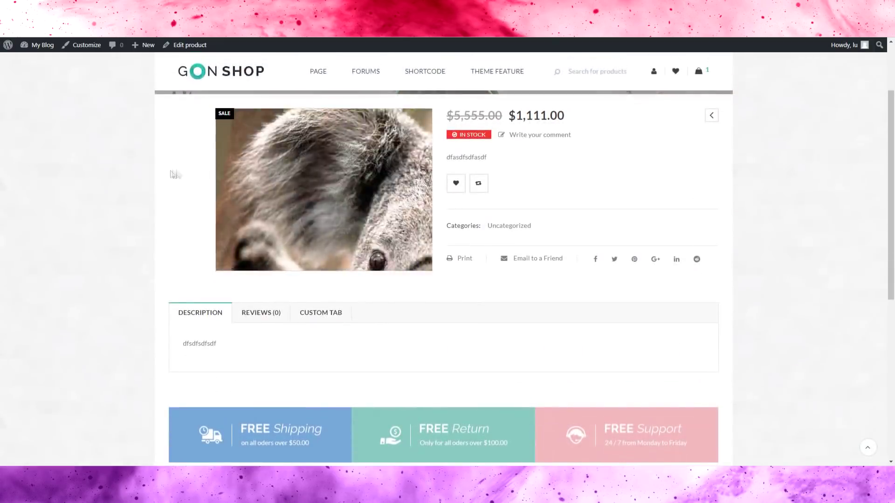
{"action": "scroll", "coordinate": [315, 234], "scroll_direction": "up", "scroll_amount": 2}
{"action": "scroll", "coordinate": [316, 234], "scroll_direction": "down", "scroll_amount": 1}
{"action": "scroll", "coordinate": [316, 234], "scroll_direction": "up", "scroll_amount": 2}
{"action": "scroll", "coordinate": [316, 230], "scroll_direction": "down", "scroll_amount": 6}
{"action": "scroll", "coordinate": [315, 230], "scroll_direction": "down", "scroll_amount": 2}
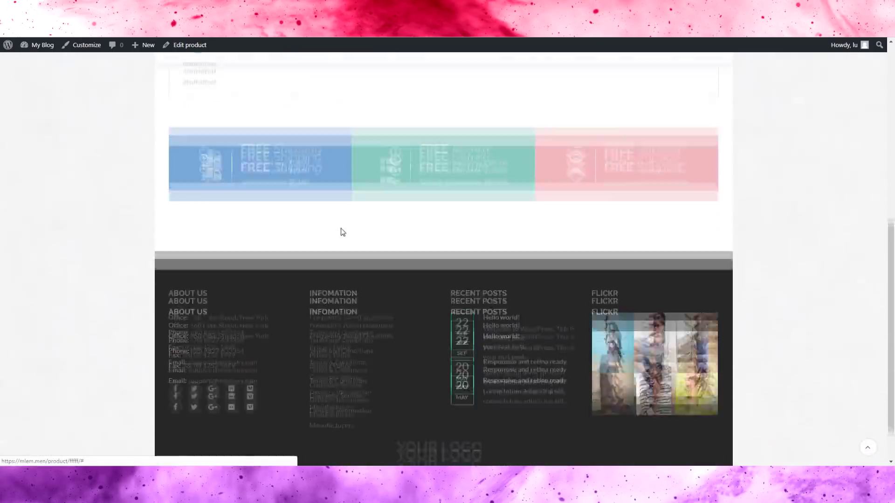
{"action": "scroll", "coordinate": [340, 231], "scroll_direction": "up", "scroll_amount": 7}
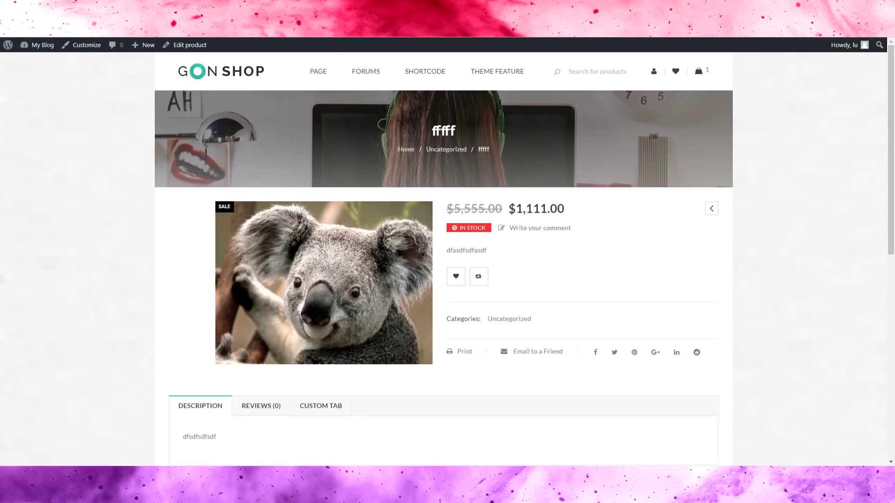
- Return to the shop home page, open the "Donec cum simple" product and examine its image gallery, price and purchase area
{"action": "key", "text": "alt+Left"}
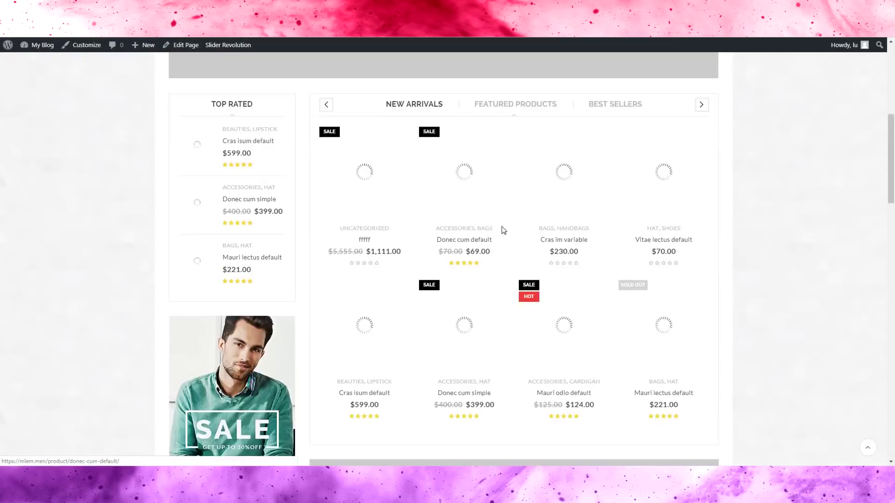
{"action": "scroll", "coordinate": [502, 230], "scroll_direction": "down", "scroll_amount": 3}
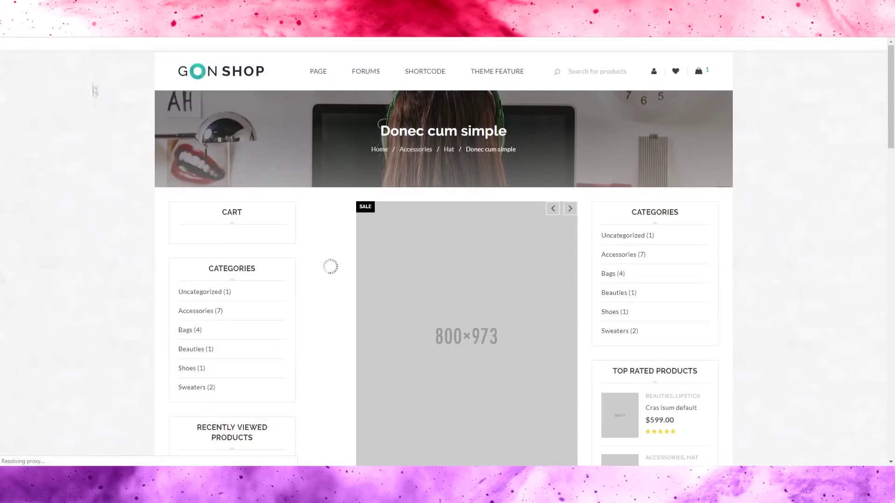
{"action": "scroll", "coordinate": [348, 302], "scroll_direction": "down", "scroll_amount": 2}
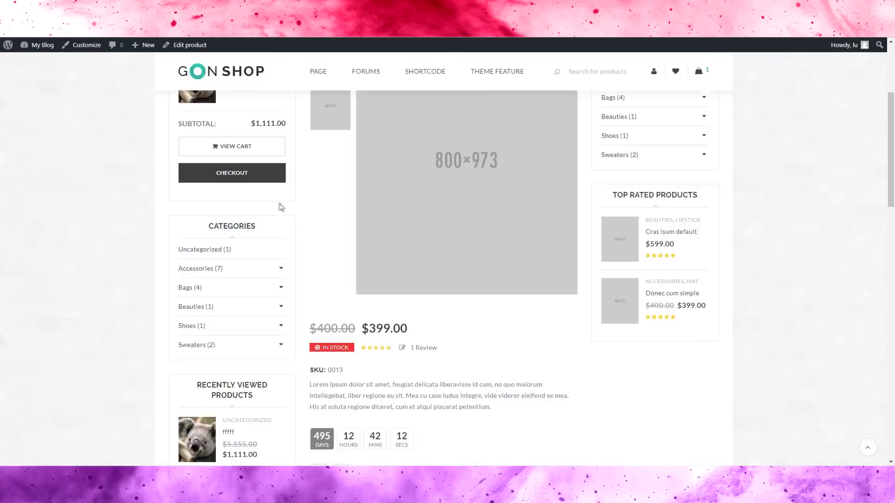
{"action": "scroll", "coordinate": [282, 205], "scroll_direction": "up", "scroll_amount": 2}
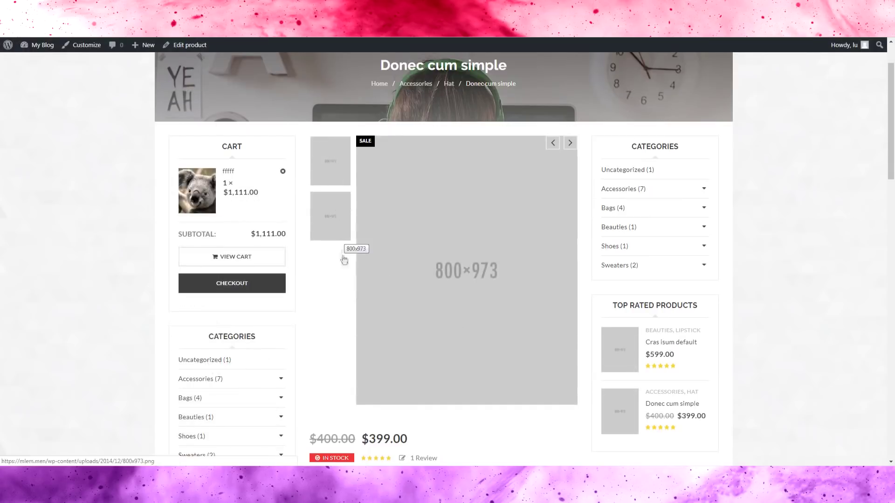
{"action": "scroll", "coordinate": [343, 287], "scroll_direction": "down", "scroll_amount": 4}
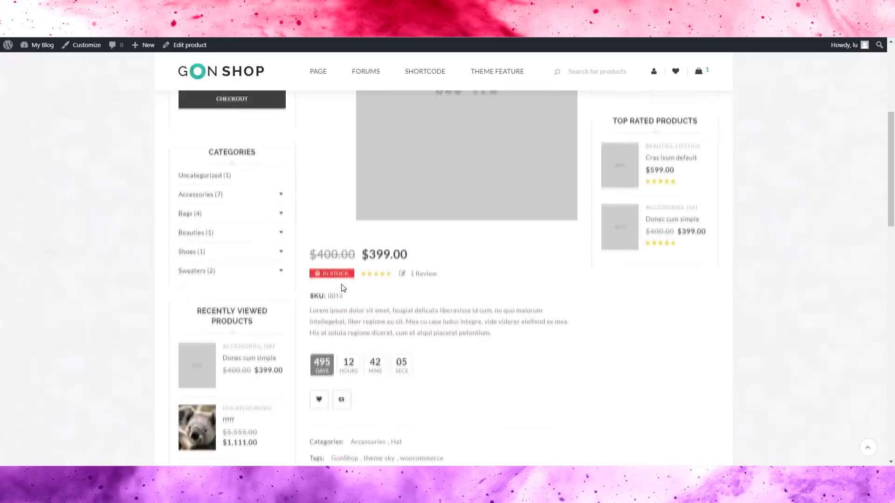
{"action": "scroll", "coordinate": [362, 261], "scroll_direction": "up", "scroll_amount": 4}
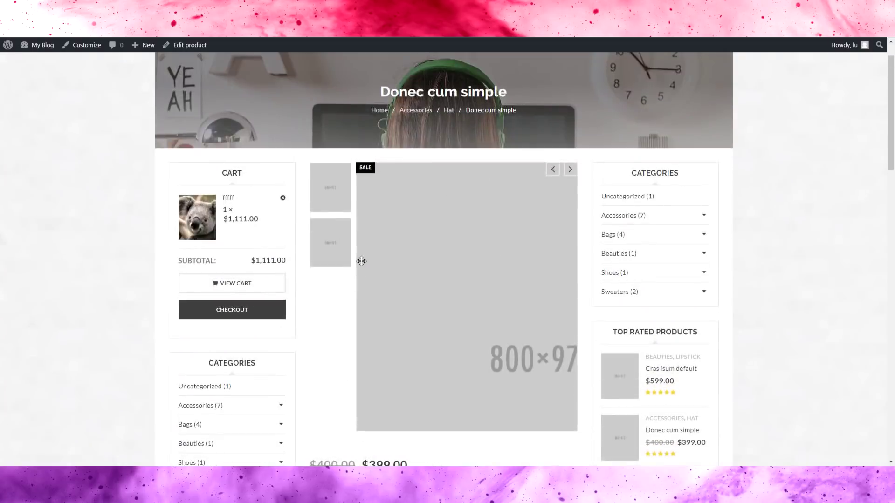
{"action": "scroll", "coordinate": [357, 279], "scroll_direction": "down", "scroll_amount": 1}
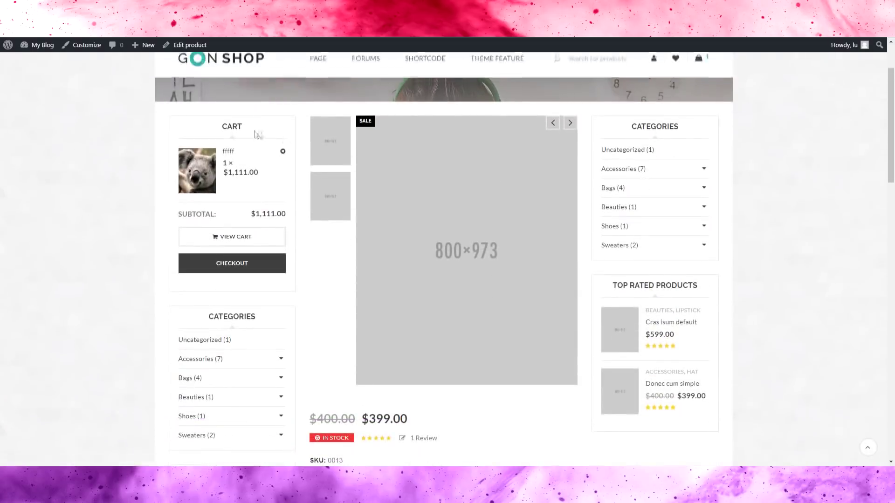
- Examine the rest of the "Donec cum simple" page, including its sidebars, description, related products and footer
{"action": "scroll", "coordinate": [279, 348], "scroll_direction": "down", "scroll_amount": 4}
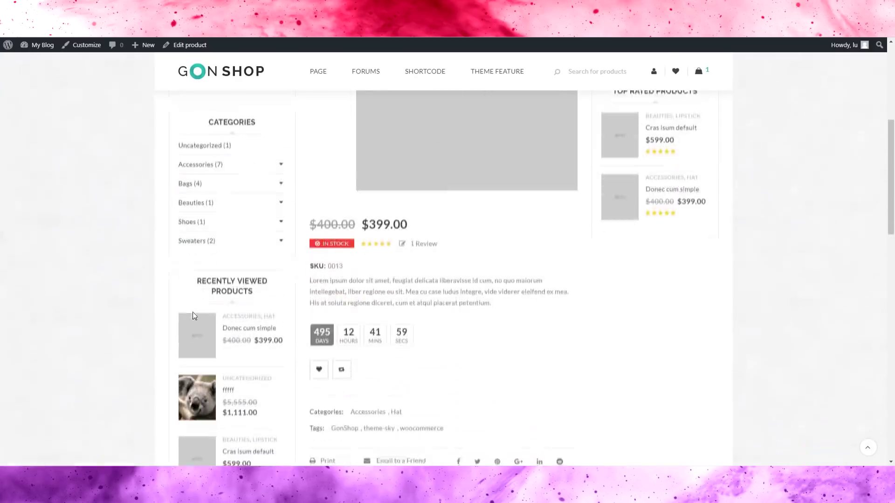
{"action": "scroll", "coordinate": [190, 235], "scroll_direction": "down", "scroll_amount": 4}
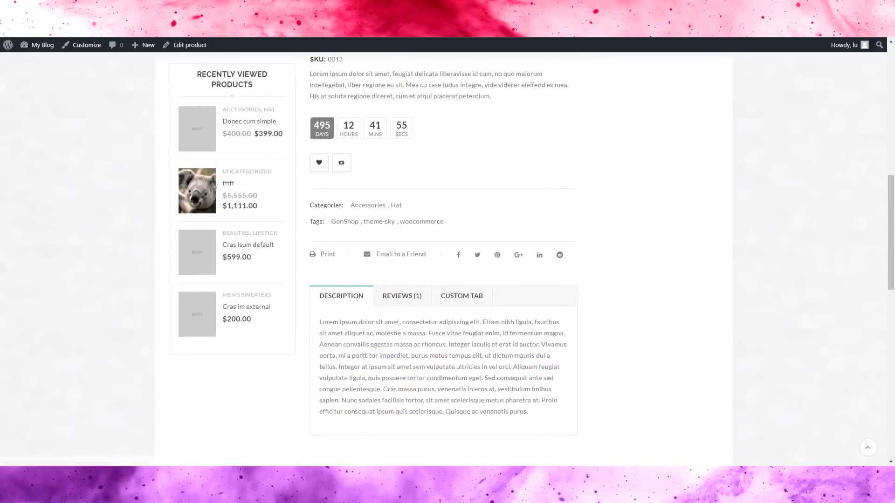
{"action": "scroll", "coordinate": [124, 329], "scroll_direction": "down", "scroll_amount": 6}
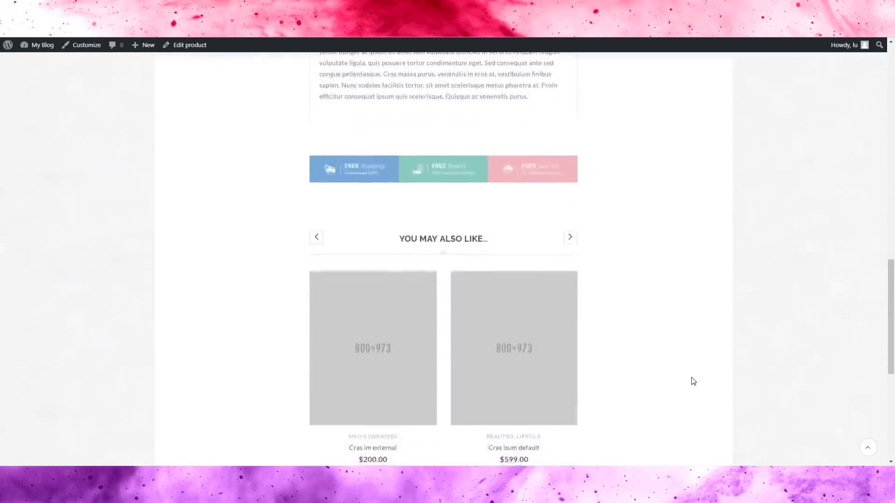
{"action": "scroll", "coordinate": [694, 381], "scroll_direction": "up", "scroll_amount": 10}
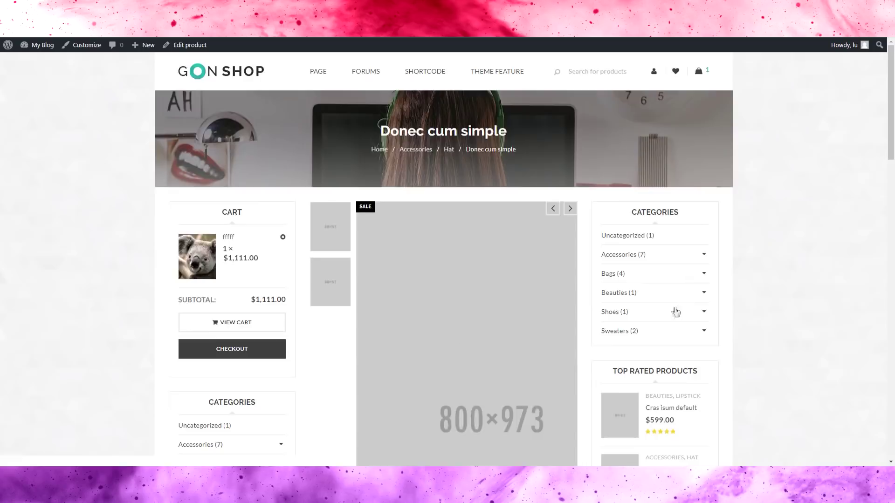
{"action": "scroll", "coordinate": [382, 340], "scroll_direction": "down", "scroll_amount": 5}
{"action": "scroll", "coordinate": [467, 280], "scroll_direction": "down", "scroll_amount": 10}
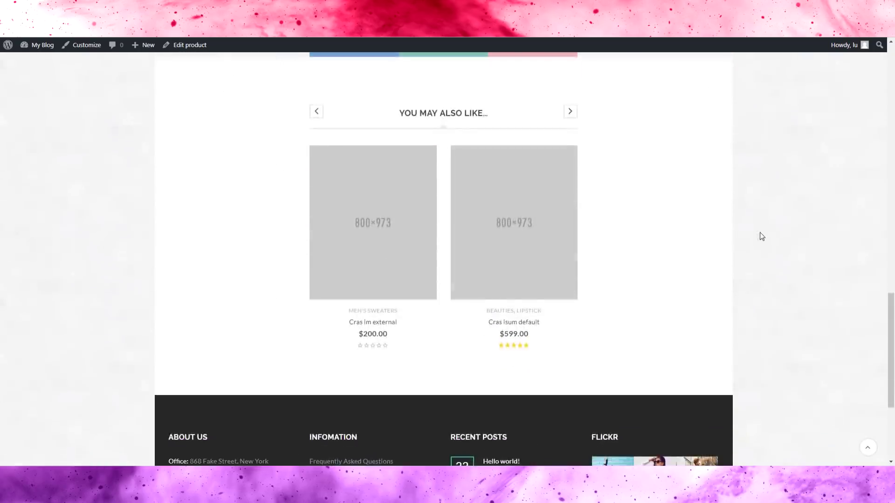
{"action": "scroll", "coordinate": [746, 261], "scroll_direction": "up", "scroll_amount": 5}
{"action": "scroll", "coordinate": [711, 302], "scroll_direction": "down", "scroll_amount": 6}
{"action": "scroll", "coordinate": [681, 307], "scroll_direction": "down", "scroll_amount": 2}
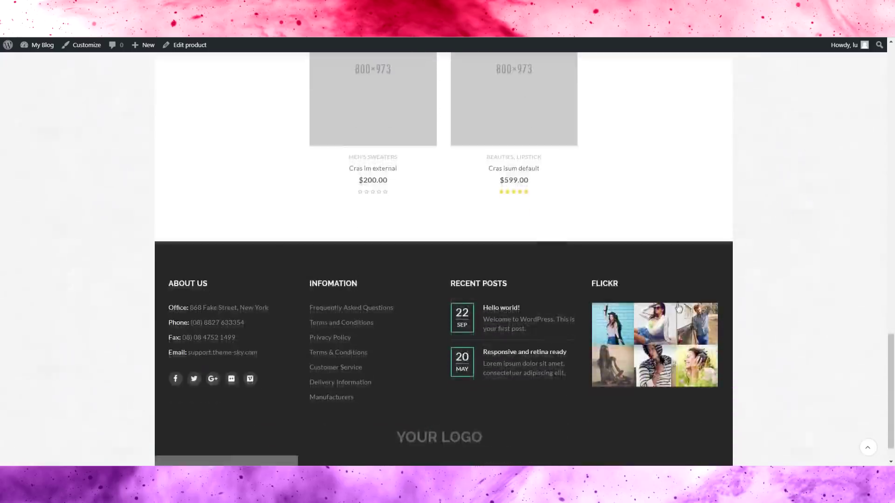
{"action": "scroll", "coordinate": [687, 303], "scroll_direction": "up", "scroll_amount": 15}
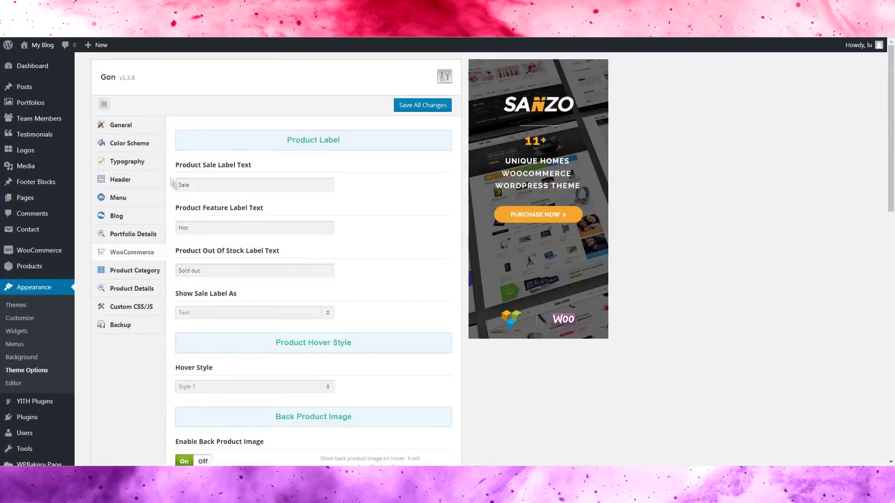
- Review the theme's Blog and Blog Details options and save all changes
{"action": "left_click", "coordinate": [160, 214]}
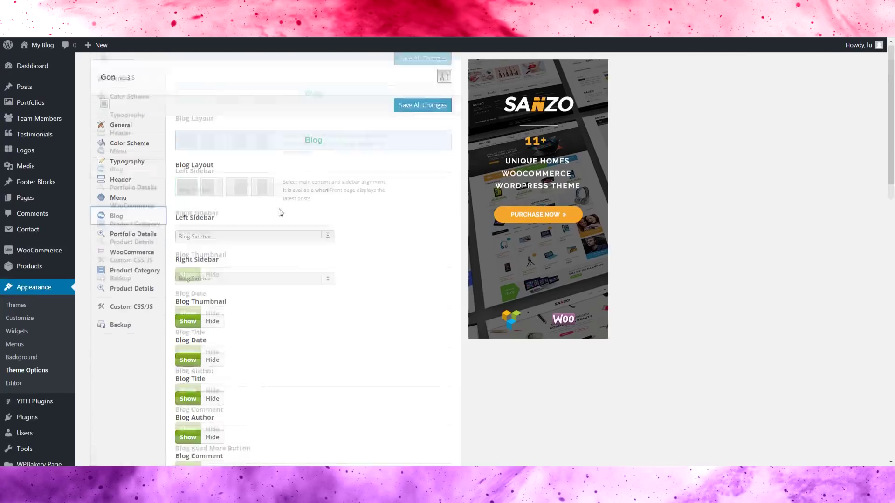
{"action": "scroll", "coordinate": [268, 198], "scroll_direction": "down", "scroll_amount": 10}
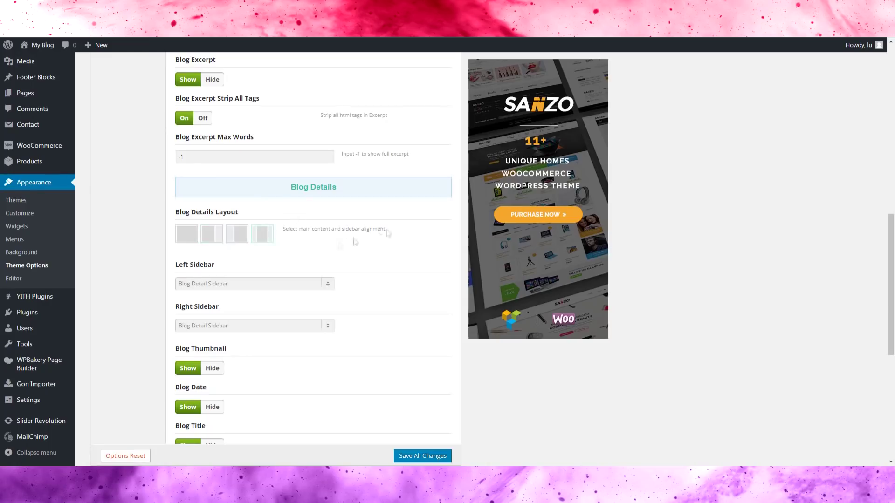
{"action": "left_click", "coordinate": [422, 456]}
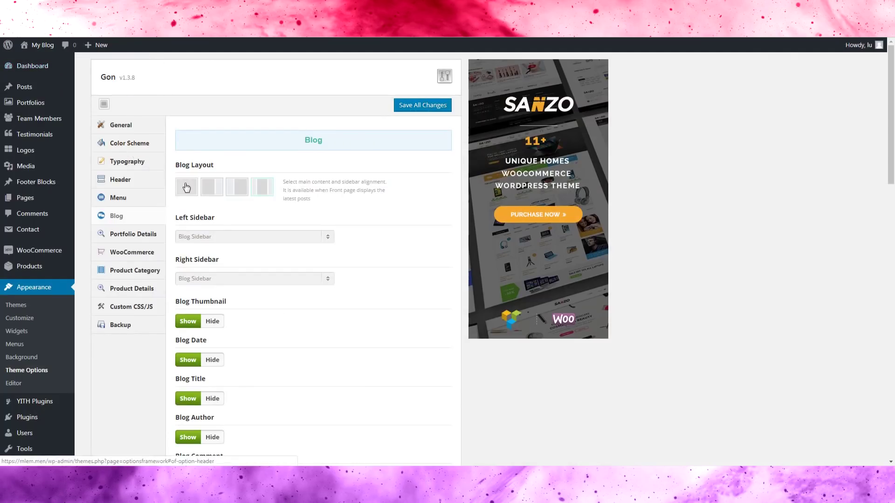
- Open the list of all posts and view the "Responsive and retina ready" post on the site to examine its layout
{"action": "mouse_move", "coordinate": [43, 87]}
{"action": "right_click", "coordinate": [100, 97]}
{"action": "key", "text": "Escape"}
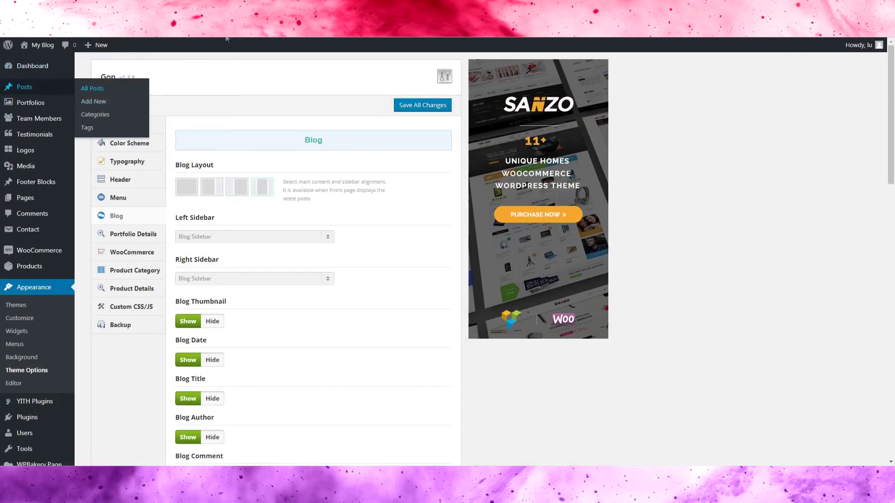
{"action": "left_click", "coordinate": [93, 88]}
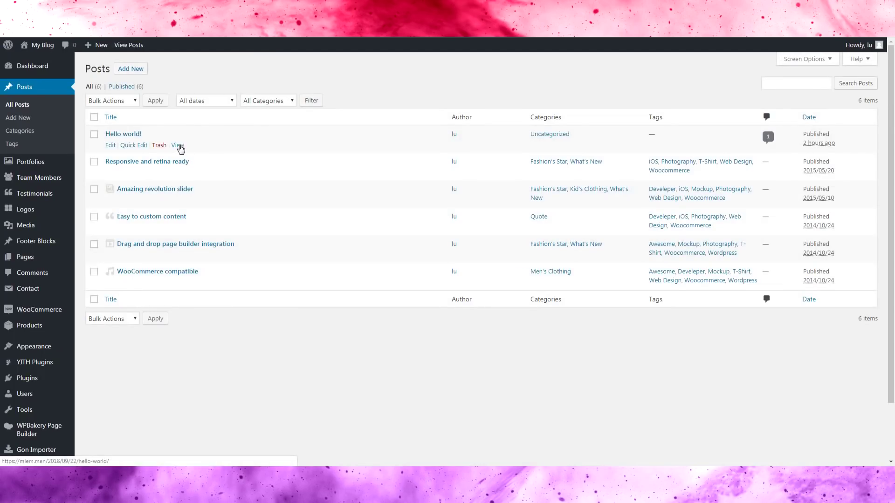
{"action": "right_click", "coordinate": [182, 173]}
{"action": "key", "text": "Escape"}
{"action": "left_click", "coordinate": [178, 173]}
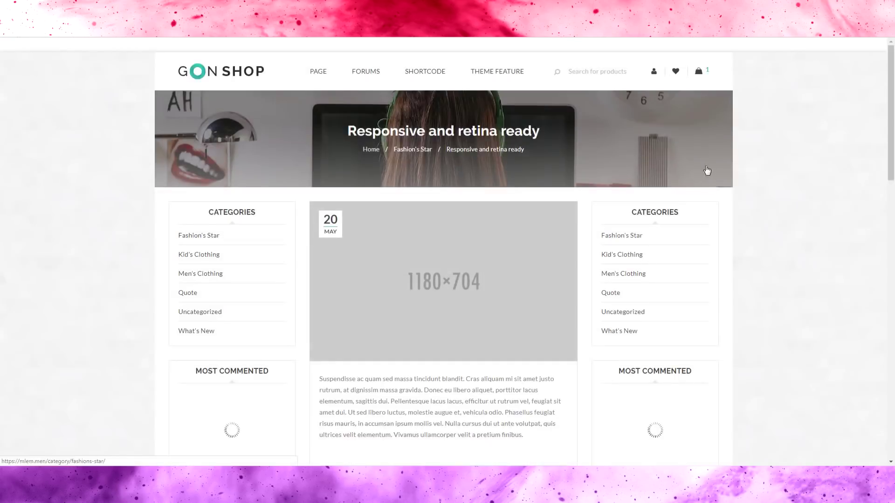
{"action": "scroll", "coordinate": [393, 169], "scroll_direction": "down", "scroll_amount": 5}
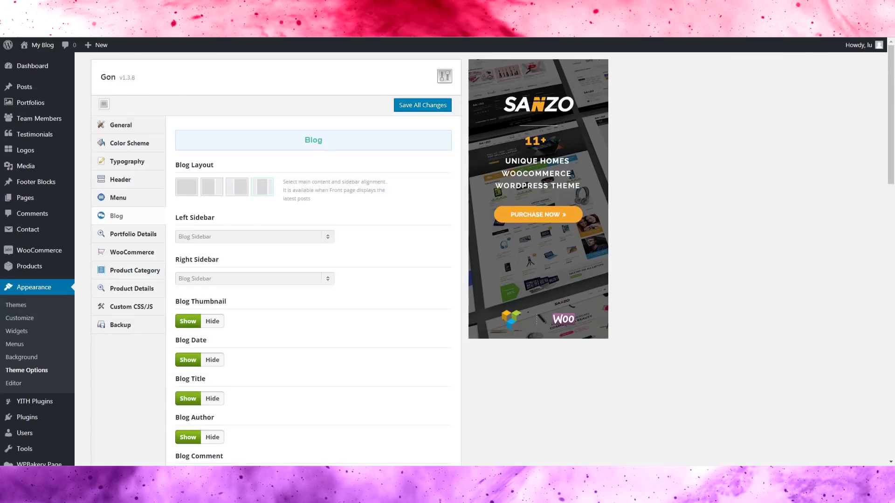
- Review the Blog options and the Blog Details layout, sidebar and display settings in the theme options
{"action": "scroll", "coordinate": [273, 295], "scroll_direction": "down", "scroll_amount": 4}
{"action": "scroll", "coordinate": [273, 286], "scroll_direction": "down", "scroll_amount": 8}
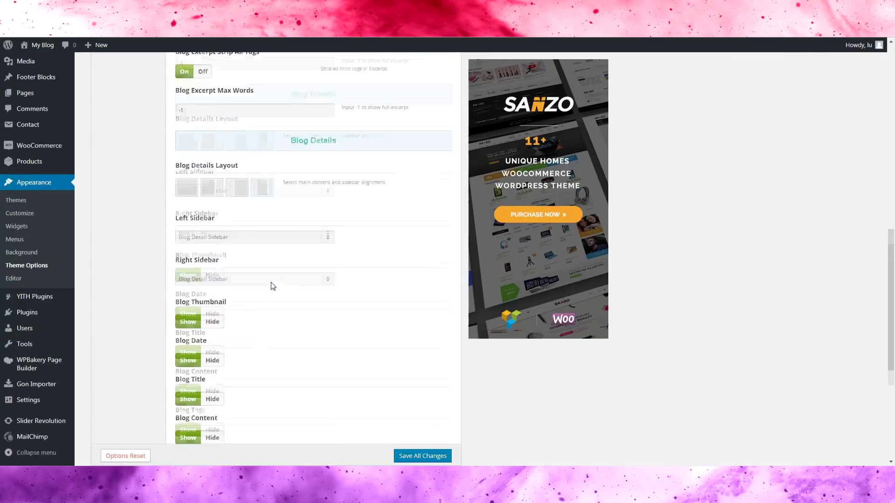
{"action": "scroll", "coordinate": [273, 286], "scroll_direction": "down", "scroll_amount": 6}
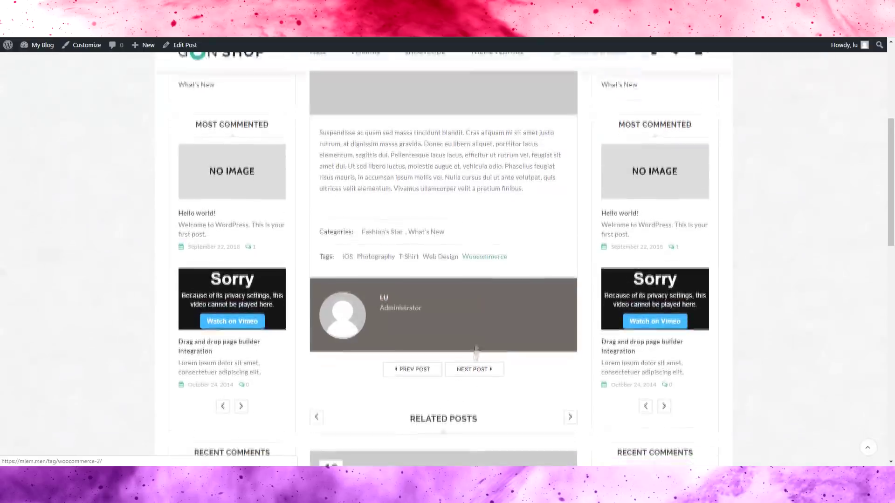
- Browse through the related posts carousel below the "Responsive and retina ready" post
{"action": "scroll", "coordinate": [461, 373], "scroll_direction": "down", "scroll_amount": 5}
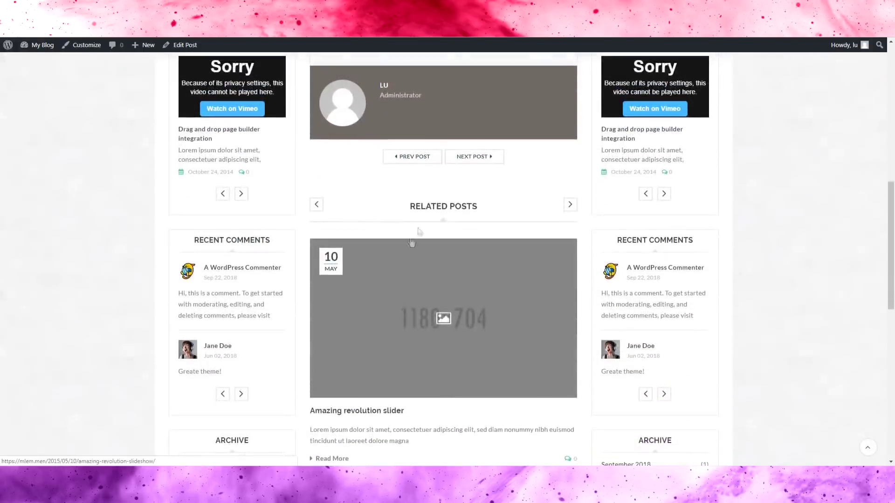
{"action": "left_click", "coordinate": [569, 204]}
{"action": "left_click", "coordinate": [569, 204]}
{"action": "scroll", "coordinate": [462, 226], "scroll_direction": "down", "scroll_amount": 4}
{"action": "scroll", "coordinate": [470, 232], "scroll_direction": "up", "scroll_amount": 4}
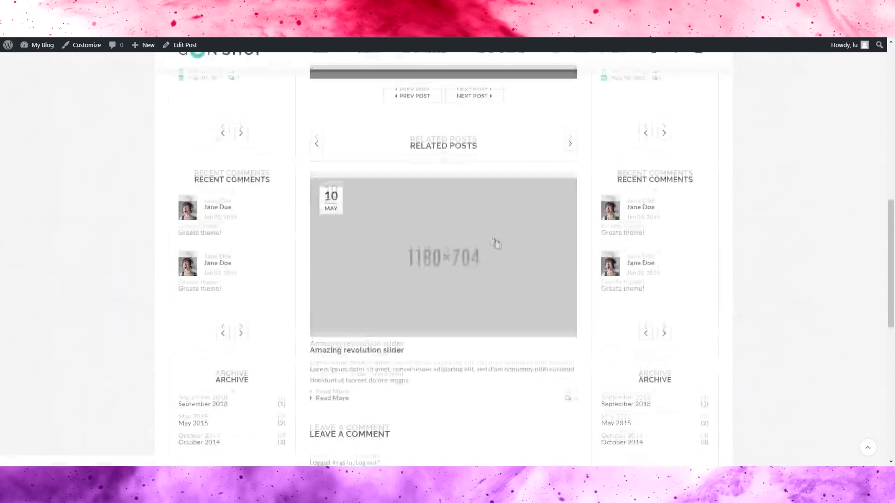
{"action": "left_click", "coordinate": [570, 167]}
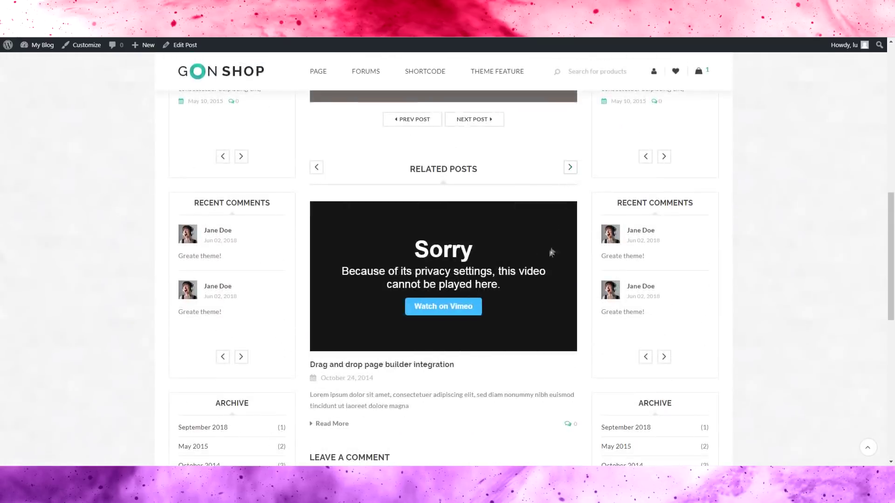
{"action": "scroll", "coordinate": [546, 255], "scroll_direction": "down", "scroll_amount": 3}
{"action": "scroll", "coordinate": [547, 255], "scroll_direction": "up", "scroll_amount": 4}
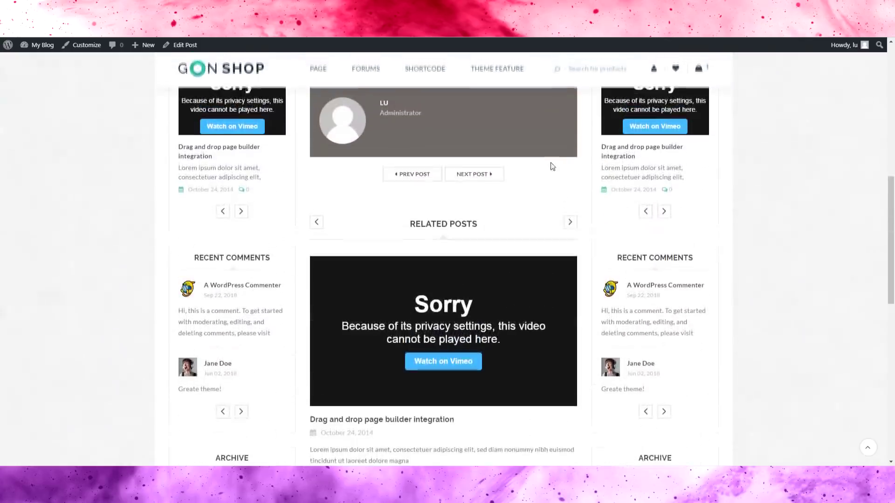
{"action": "left_click", "coordinate": [569, 222]}
{"action": "scroll", "coordinate": [536, 236], "scroll_direction": "down", "scroll_amount": 3}
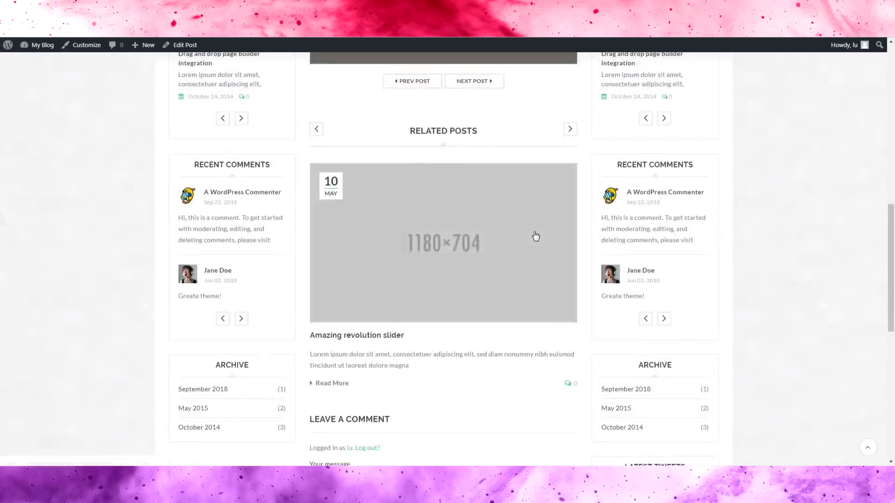
- Examine the post's Leave a Comment form, both sidebars' widgets and the footer
{"action": "scroll", "coordinate": [498, 270], "scroll_direction": "down", "scroll_amount": 3}
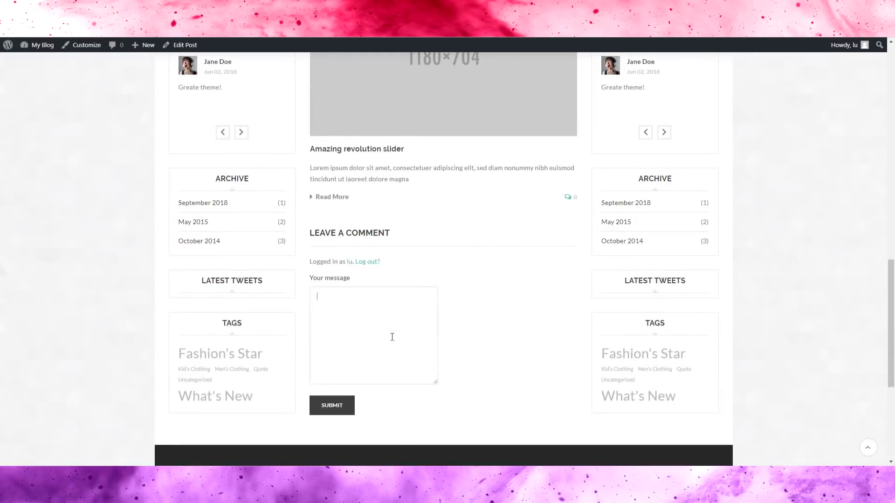
{"action": "left_click", "coordinate": [387, 308]}
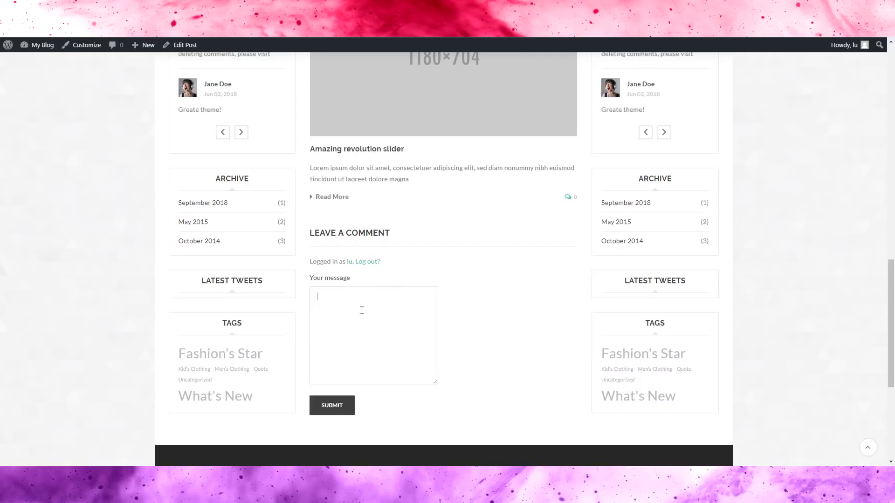
{"action": "scroll", "coordinate": [413, 306], "scroll_direction": "down", "scroll_amount": 2}
{"action": "scroll", "coordinate": [415, 306], "scroll_direction": "up", "scroll_amount": 7}
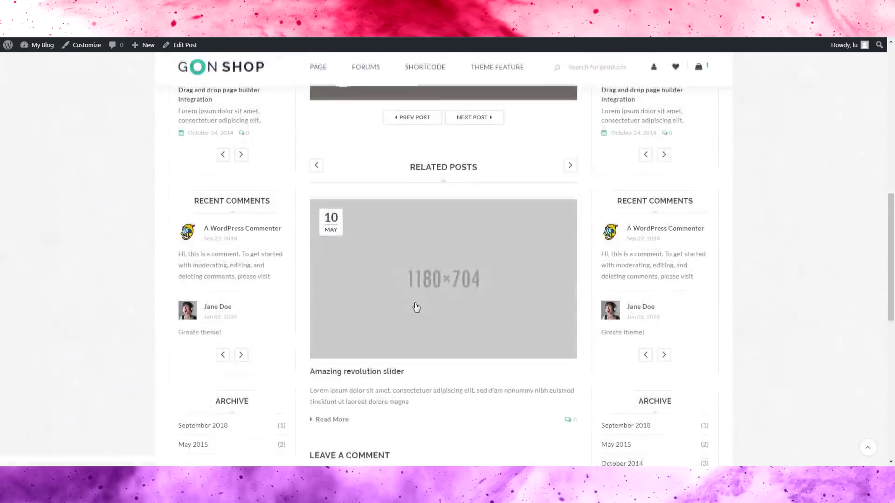
{"action": "scroll", "coordinate": [416, 306], "scroll_direction": "down", "scroll_amount": 4}
{"action": "scroll", "coordinate": [416, 307], "scroll_direction": "down", "scroll_amount": 3}
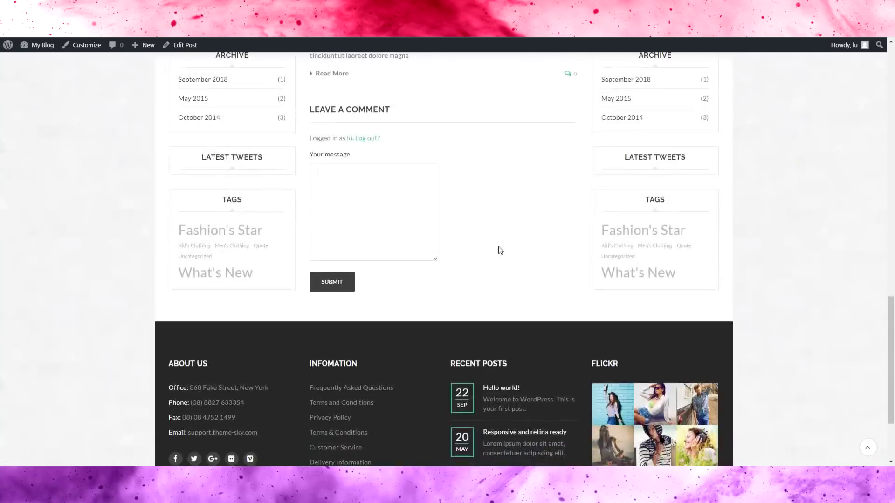
{"action": "scroll", "coordinate": [500, 250], "scroll_direction": "up", "scroll_amount": 5}
{"action": "scroll", "coordinate": [712, 184], "scroll_direction": "up", "scroll_amount": 4}
{"action": "scroll", "coordinate": [370, 299], "scroll_direction": "down", "scroll_amount": 3}
{"action": "scroll", "coordinate": [419, 270], "scroll_direction": "down", "scroll_amount": 2}
{"action": "scroll", "coordinate": [420, 271], "scroll_direction": "down", "scroll_amount": 4}
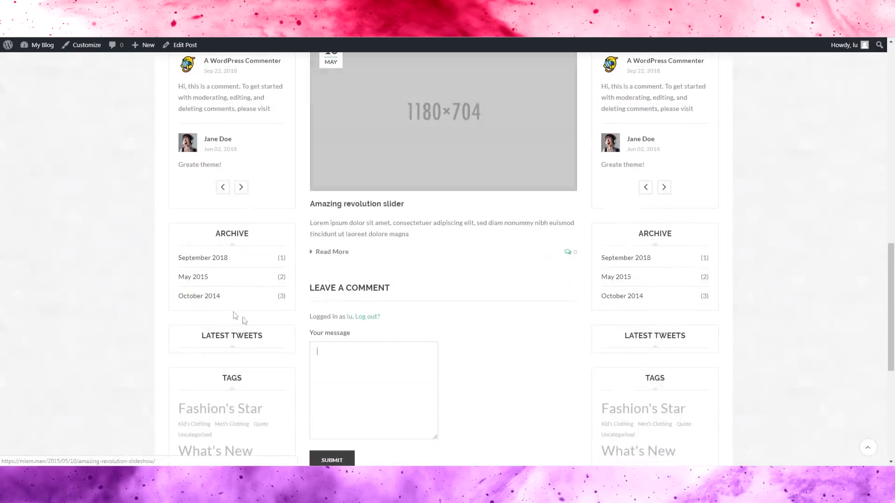
{"action": "scroll", "coordinate": [168, 283], "scroll_direction": "down", "scroll_amount": 2}
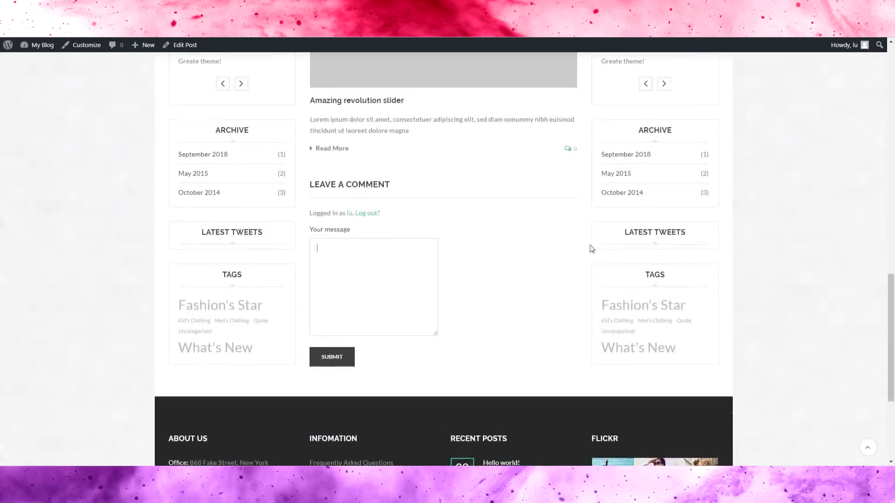
{"action": "scroll", "coordinate": [592, 248], "scroll_direction": "up", "scroll_amount": 15}
- Return to the theme options, set the Blog Details right sidebar to Blog Sidebar and save all changes
{"action": "key", "text": "alt+Left"}
{"action": "key", "text": "alt+Left"}
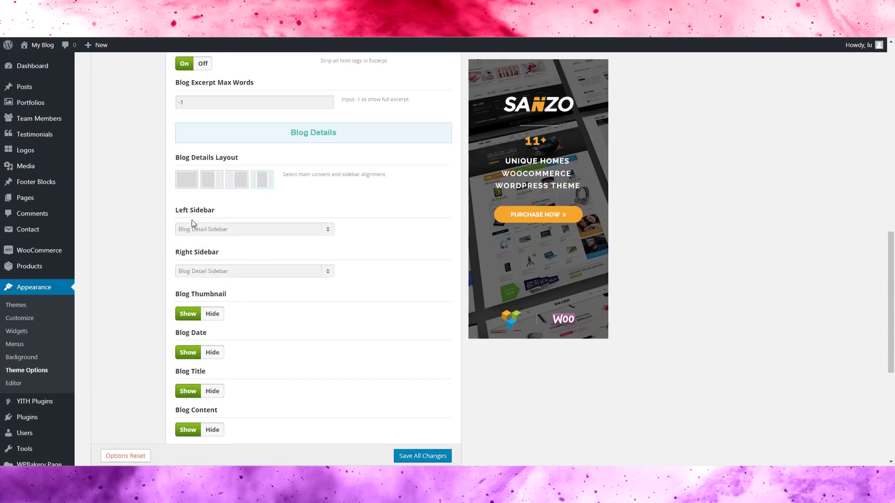
{"action": "left_click", "coordinate": [215, 232]}
{"action": "left_click", "coordinate": [215, 256]}
{"action": "left_click", "coordinate": [216, 273]}
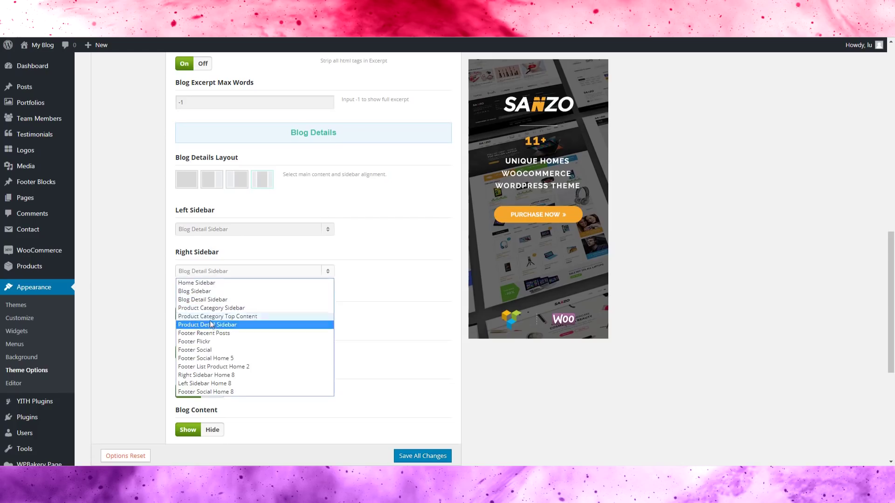
{"action": "left_click", "coordinate": [212, 292]}
{"action": "left_click", "coordinate": [417, 455]}
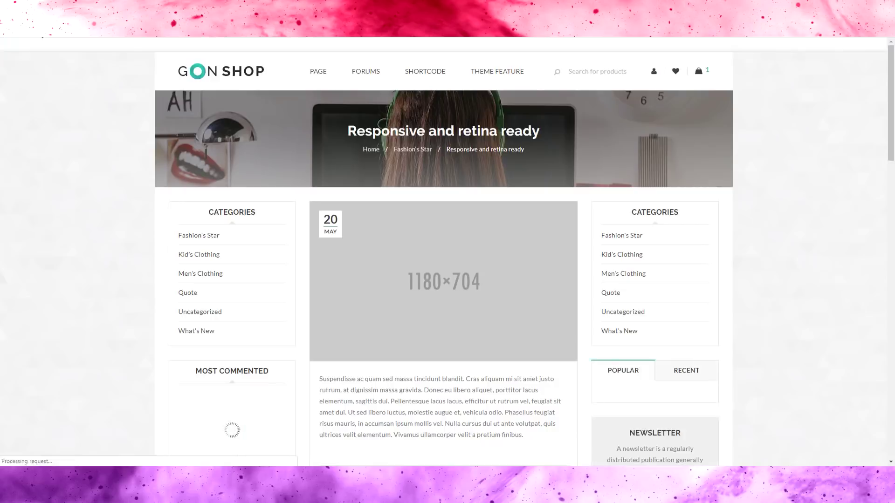
- Examine the reloaded "Responsive and retina ready" post, comparing the widgets in its left and right sidebars
{"action": "scroll", "coordinate": [164, 266], "scroll_direction": "down", "scroll_amount": 1}
{"action": "scroll", "coordinate": [163, 266], "scroll_direction": "down", "scroll_amount": 5}
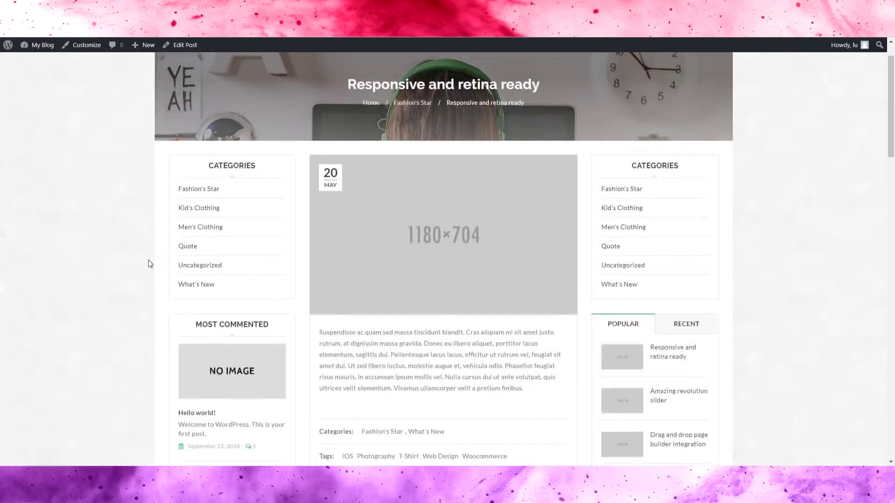
{"action": "scroll", "coordinate": [151, 245], "scroll_direction": "down", "scroll_amount": 4}
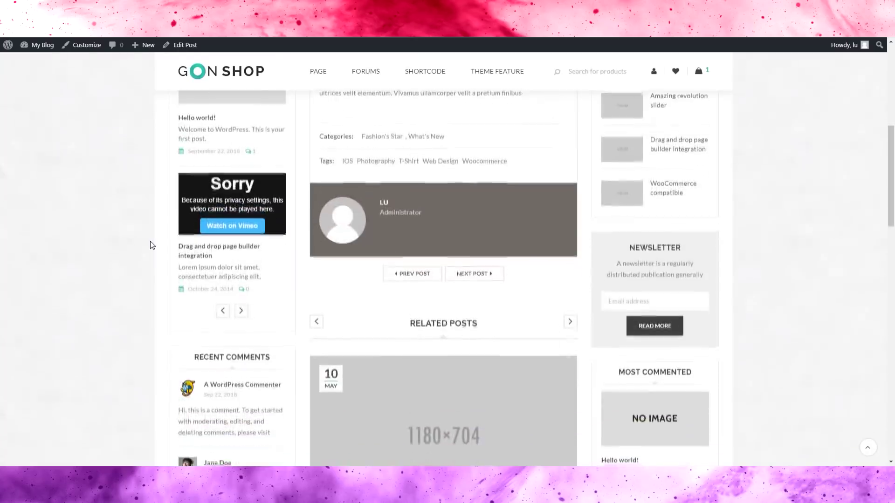
{"action": "scroll", "coordinate": [546, 200], "scroll_direction": "up", "scroll_amount": 9}
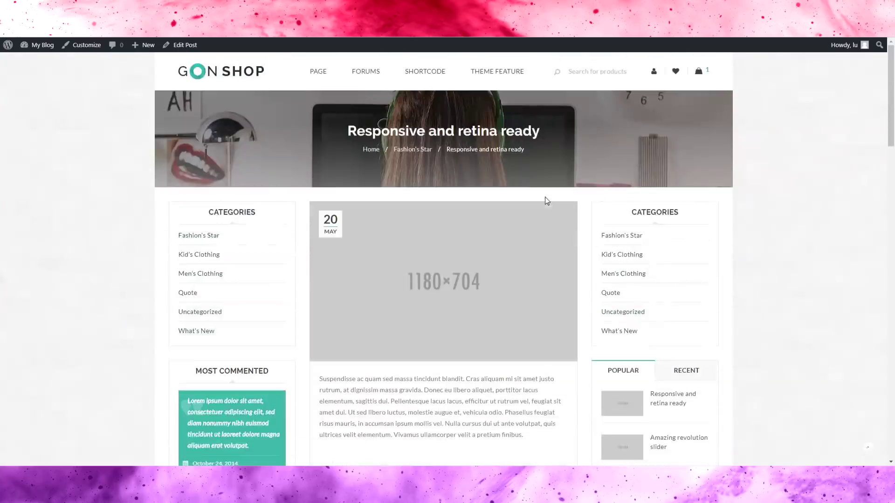
{"action": "scroll", "coordinate": [518, 228], "scroll_direction": "down", "scroll_amount": 3}
{"action": "scroll", "coordinate": [456, 183], "scroll_direction": "down", "scroll_amount": 3}
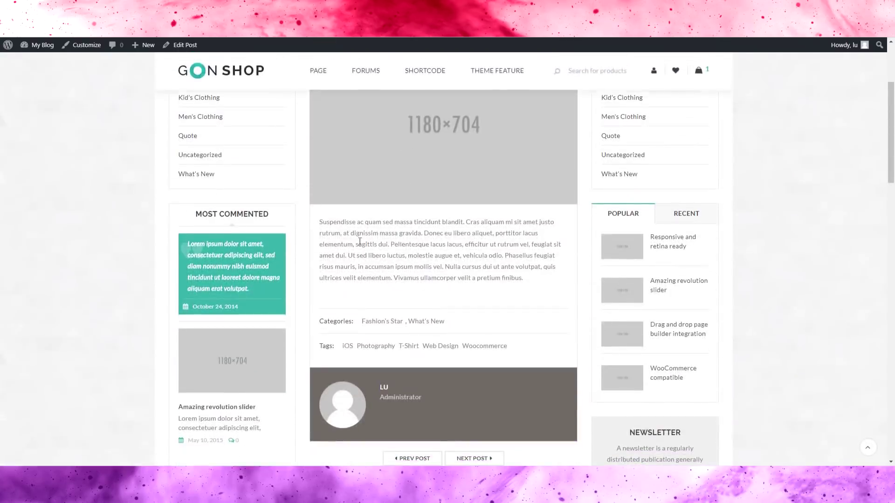
{"action": "scroll", "coordinate": [456, 184], "scroll_direction": "down", "scroll_amount": 4}
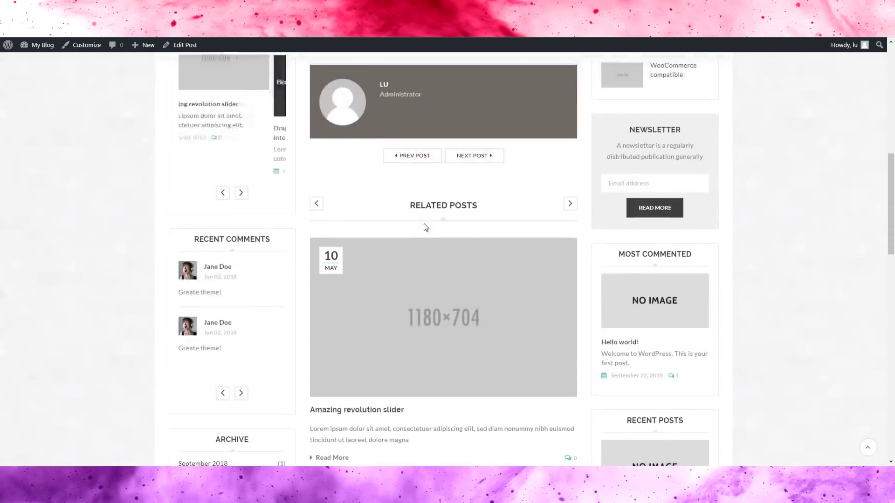
{"action": "scroll", "coordinate": [468, 261], "scroll_direction": "down", "scroll_amount": 4}
{"action": "scroll", "coordinate": [438, 266], "scroll_direction": "up", "scroll_amount": 12}
{"action": "scroll", "coordinate": [415, 271], "scroll_direction": "up", "scroll_amount": 2}
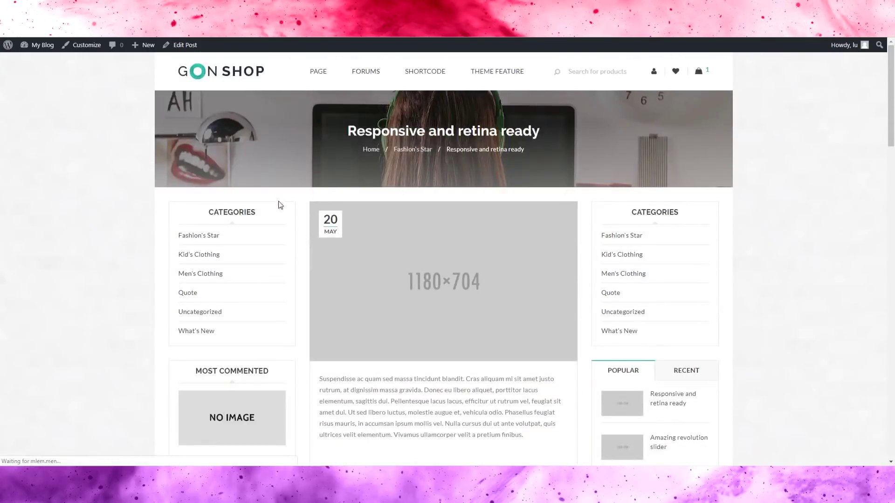
- Look over the shop home page, from the new arrivals and special products to the look book video section
{"action": "scroll", "coordinate": [157, 180], "scroll_direction": "down", "scroll_amount": 4}
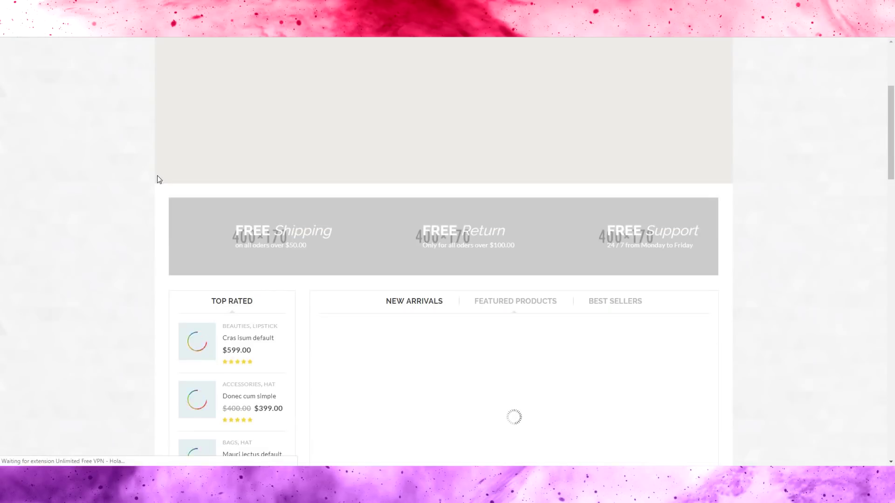
{"action": "scroll", "coordinate": [157, 175], "scroll_direction": "down", "scroll_amount": 7}
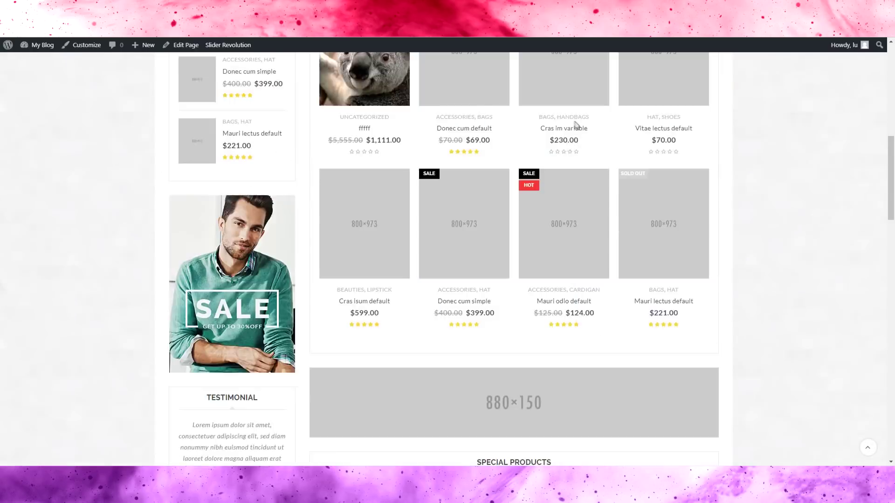
{"action": "scroll", "coordinate": [579, 127], "scroll_direction": "up", "scroll_amount": 5}
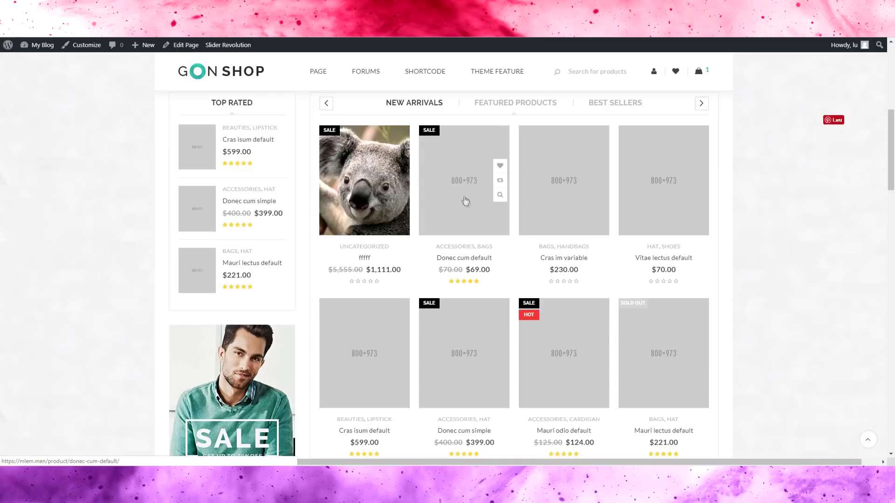
{"action": "scroll", "coordinate": [465, 201], "scroll_direction": "down", "scroll_amount": 10}
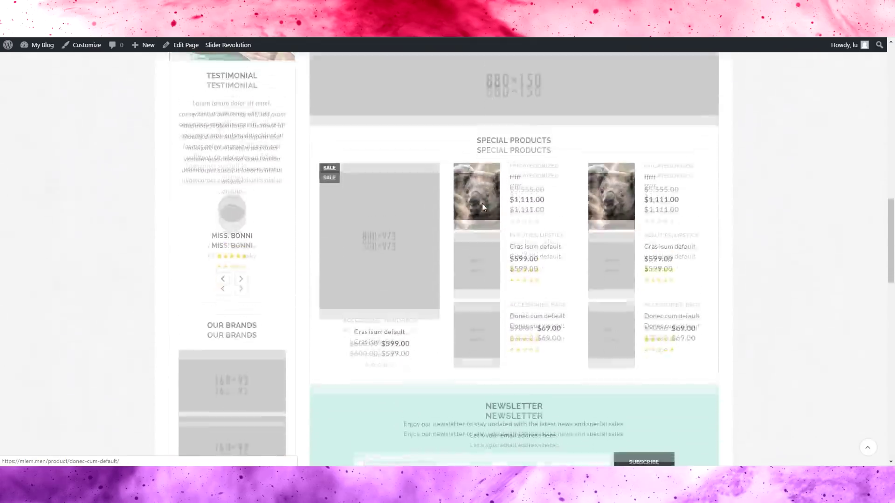
{"action": "scroll", "coordinate": [482, 203], "scroll_direction": "down", "scroll_amount": 10}
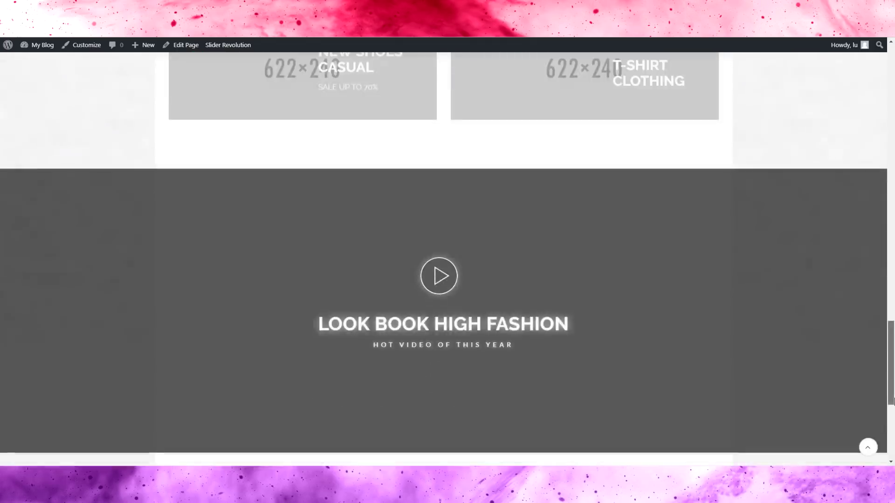
{"action": "left_click_drag", "start_coordinate": [893, 401], "coordinate": [891, 124]}
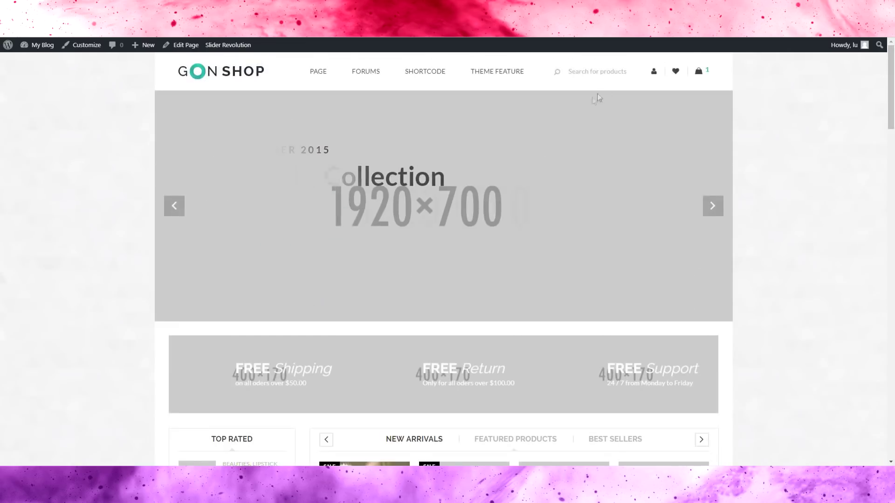
- Preview the cart contents from the shop header and open the shopping cart page
{"action": "mouse_move", "coordinate": [698, 70]}
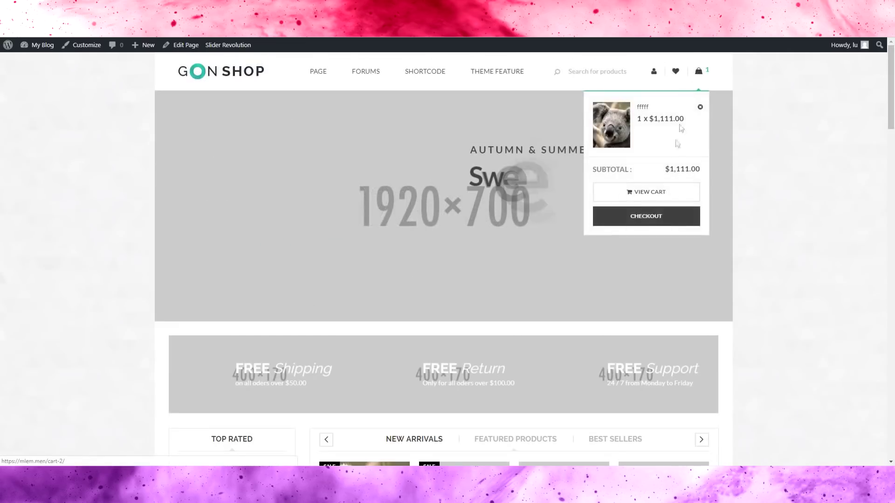
{"action": "left_click", "coordinate": [645, 217]}
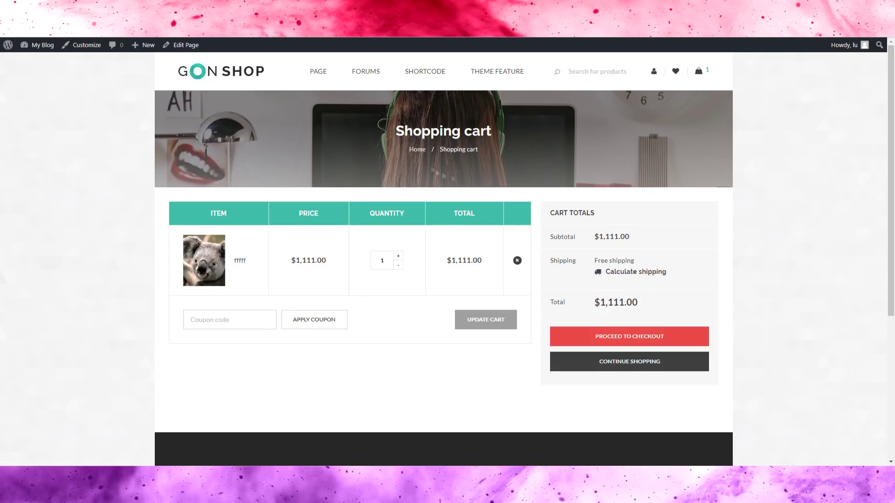
{"action": "right_click", "coordinate": [321, 74]}
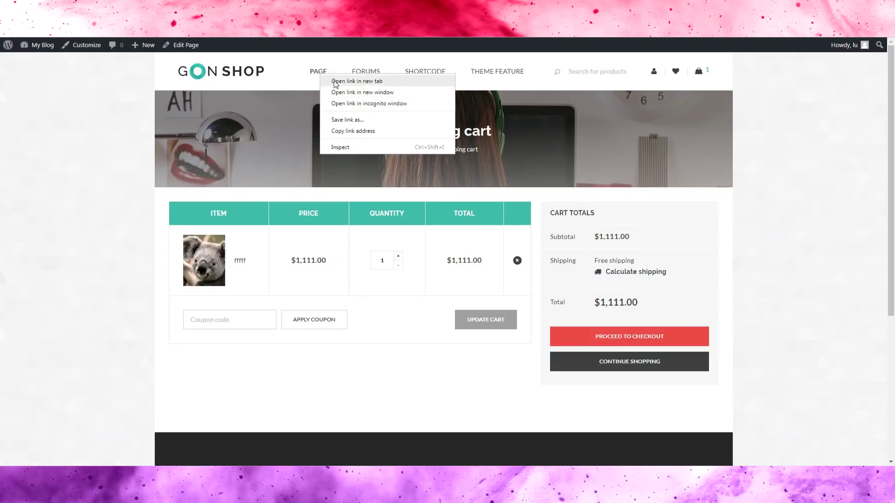
{"action": "left_click", "coordinate": [335, 83]}
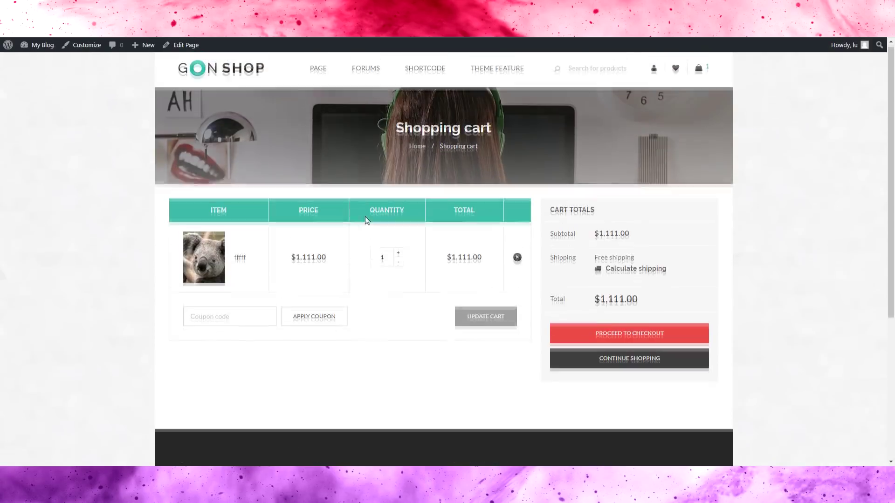
{"action": "key", "text": "ctrl+w"}
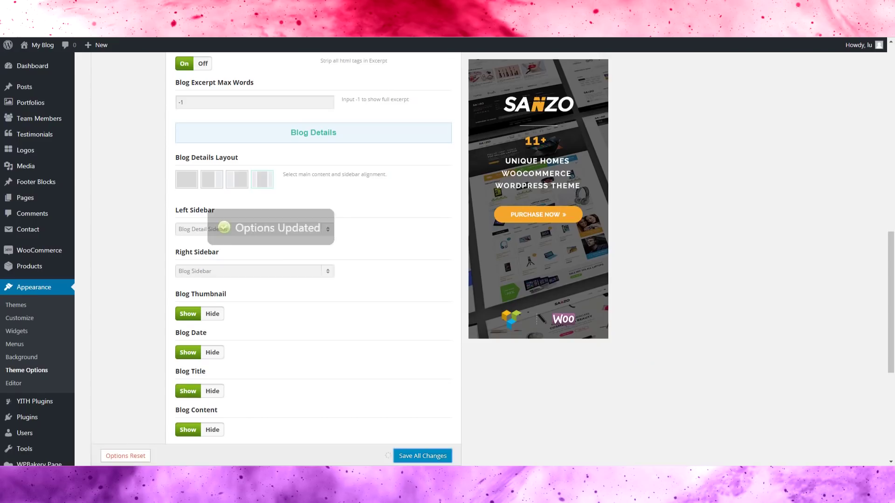
- Open the list of all pages in a new tab and switch to it
{"action": "mouse_move", "coordinate": [56, 201]}
{"action": "right_click", "coordinate": [93, 199]}
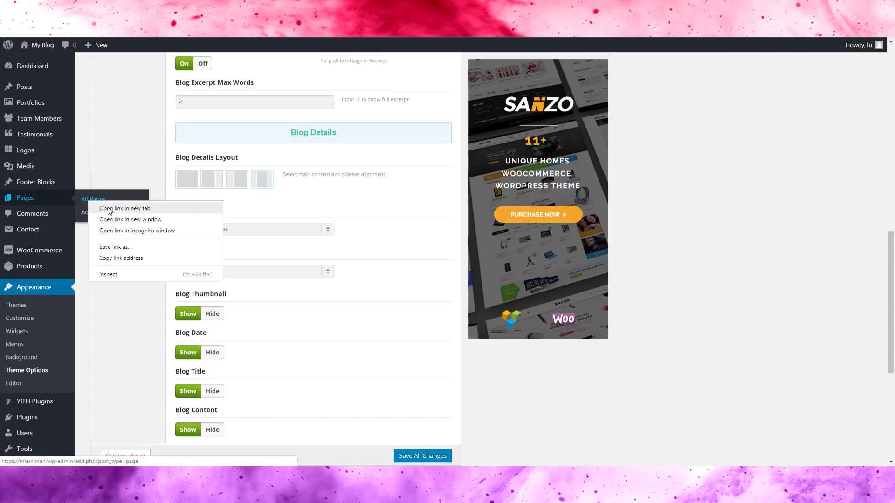
{"action": "left_click", "coordinate": [117, 208]}
{"action": "key", "text": "ctrl+Tab"}
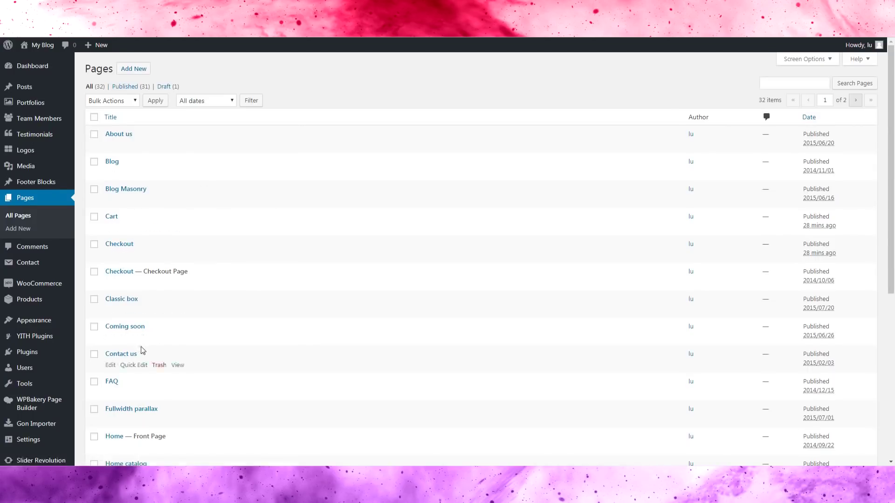
- Open the live view of the Home catalog page in a new tab and look through the rest of the pages list
{"action": "scroll", "coordinate": [135, 345], "scroll_direction": "down", "scroll_amount": 3}
{"action": "right_click", "coordinate": [178, 336]}
{"action": "left_click", "coordinate": [179, 345]}
{"action": "scroll", "coordinate": [191, 373], "scroll_direction": "down", "scroll_amount": 4}
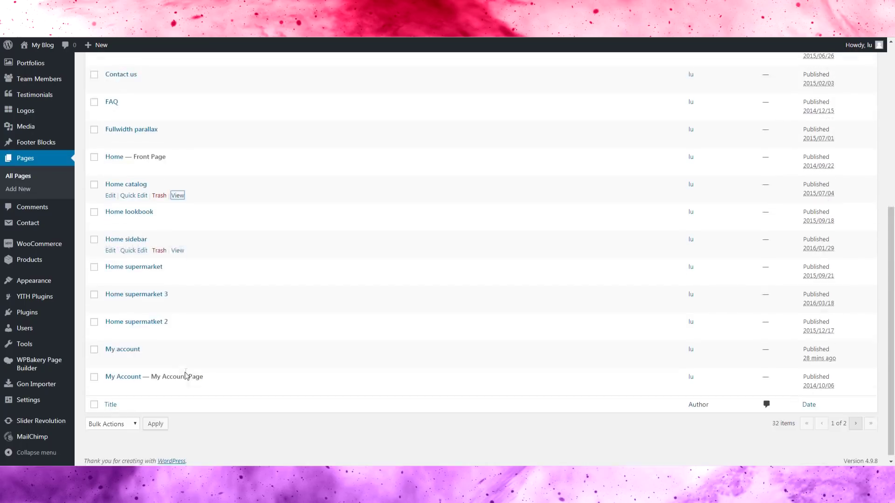
{"action": "scroll", "coordinate": [191, 371], "scroll_direction": "up", "scroll_amount": 7}
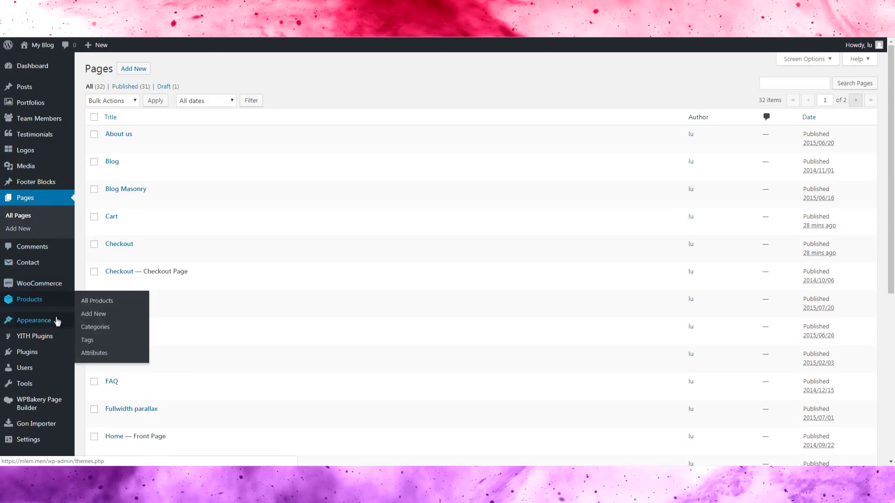
- Open the WooCommerce product categories list
{"action": "mouse_move", "coordinate": [55, 292]}
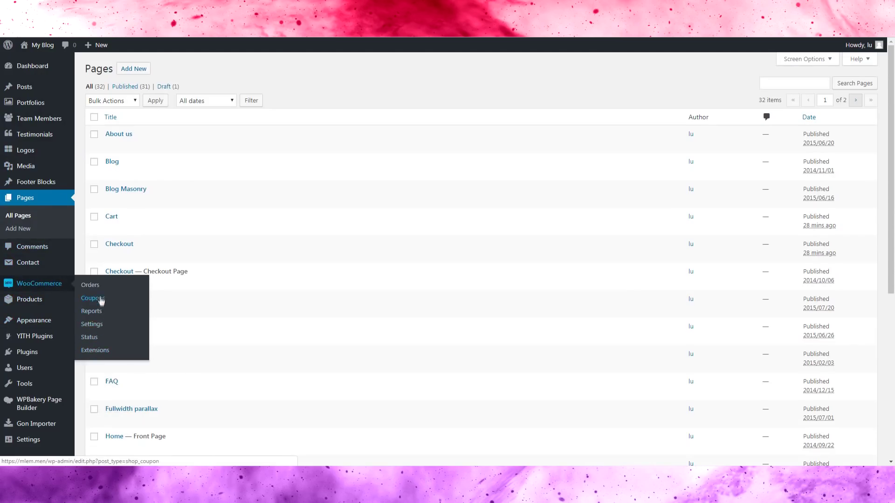
{"action": "mouse_move", "coordinate": [73, 303]}
{"action": "right_click", "coordinate": [105, 312]}
{"action": "key", "text": "Escape"}
{"action": "left_click", "coordinate": [43, 44]}
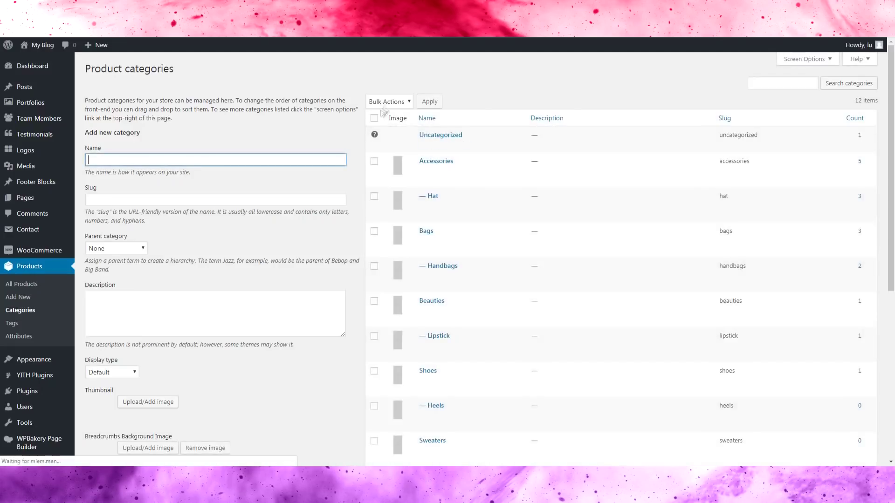
- View the Accessories product category on the live shop
{"action": "right_click", "coordinate": [495, 173]}
{"action": "left_click", "coordinate": [522, 180]}
{"action": "key", "text": "Return"}
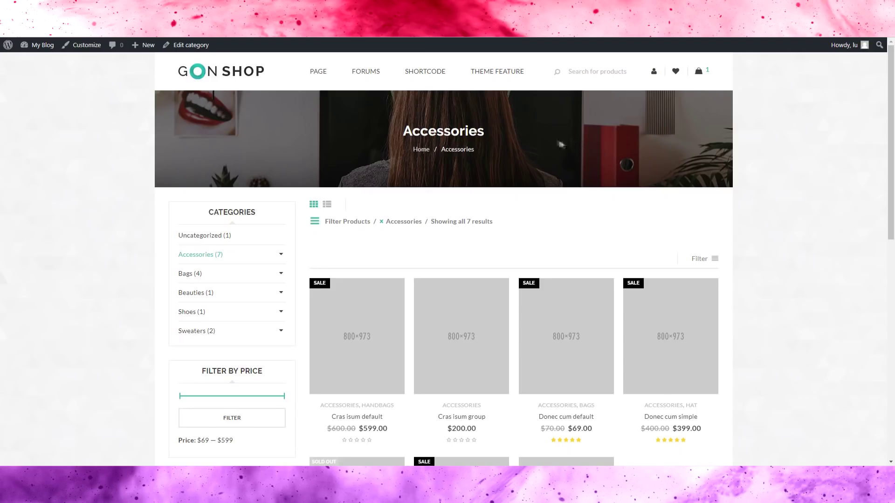
- Open the Accessories category's edit form and the Hat category's live page, and review the Accessories layout and sidebar settings
{"action": "key", "text": "alt+Left"}
{"action": "right_click", "coordinate": [424, 172]}
{"action": "key", "text": "Escape"}
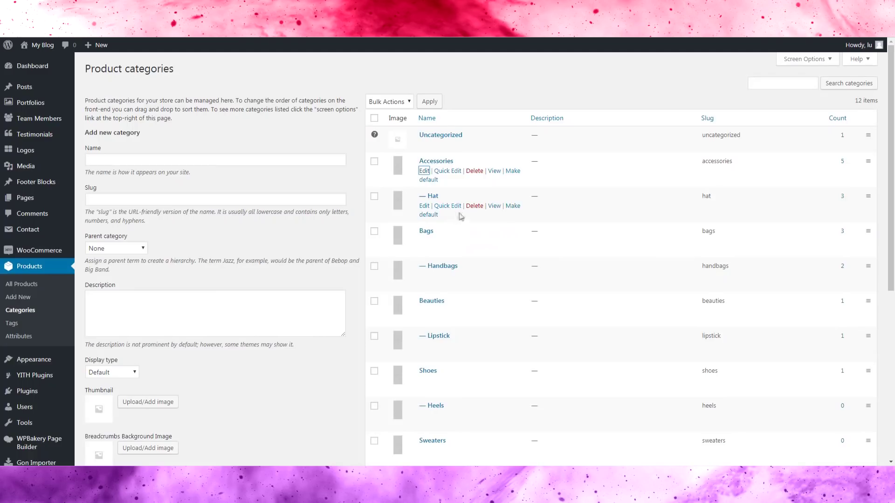
{"action": "right_click", "coordinate": [494, 206]}
{"action": "key", "text": "Escape"}
{"action": "left_click", "coordinate": [495, 206]}
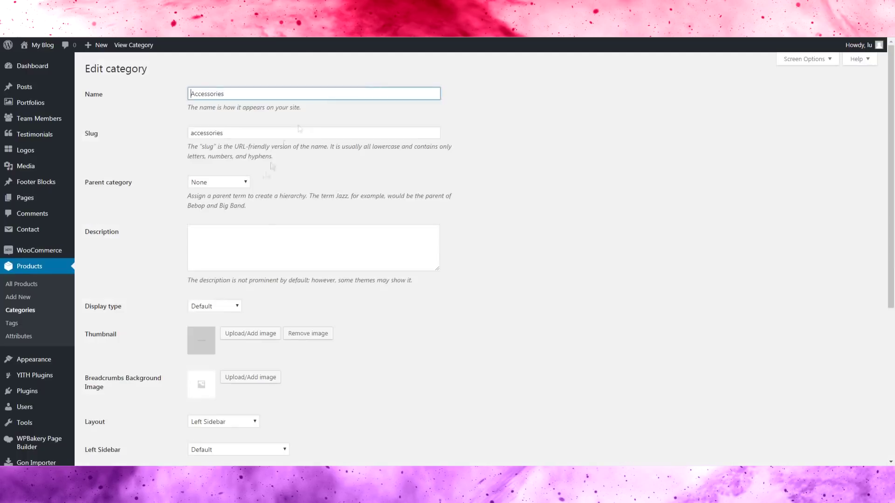
{"action": "scroll", "coordinate": [460, 326], "scroll_direction": "down", "scroll_amount": 3}
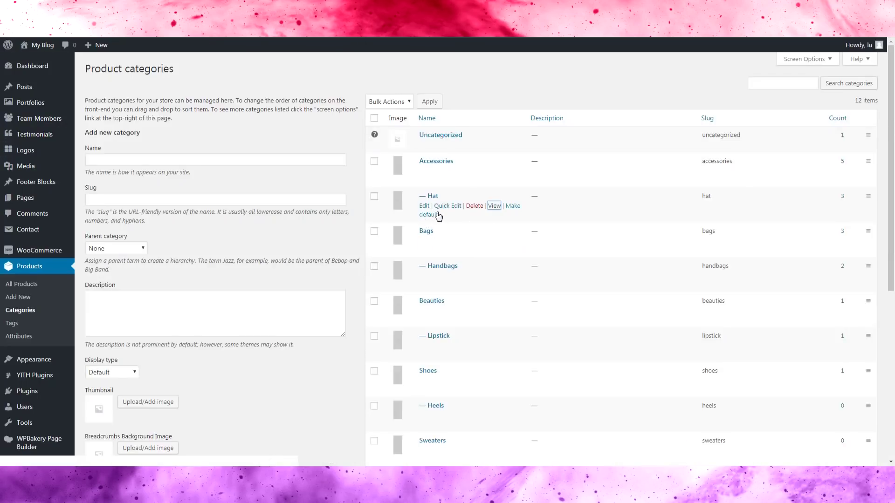
- Set the Hat category's thumbnail to the koala image from the media library and update the category
{"action": "right_click", "coordinate": [424, 206]}
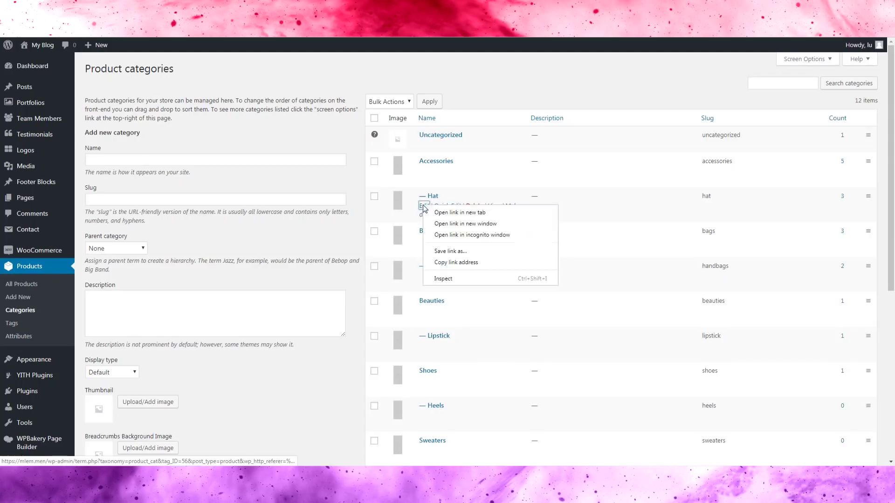
{"action": "left_click", "coordinate": [465, 223]}
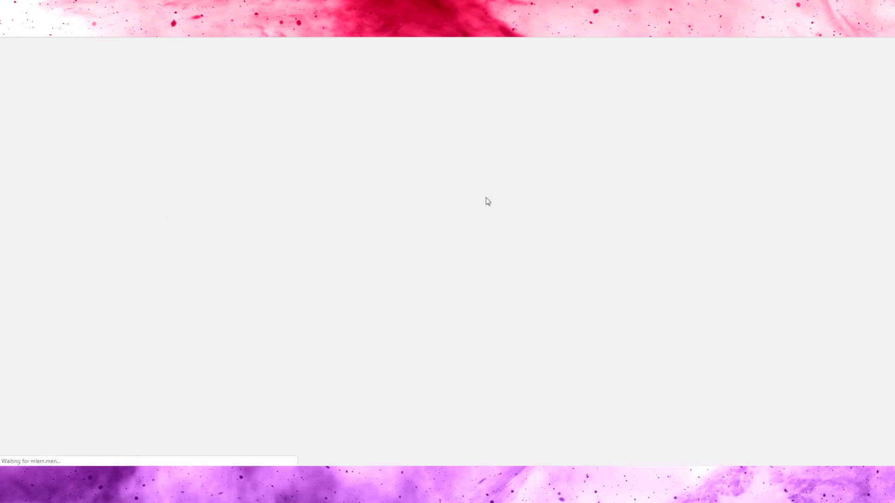
{"action": "scroll", "coordinate": [166, 223], "scroll_direction": "down", "scroll_amount": 3}
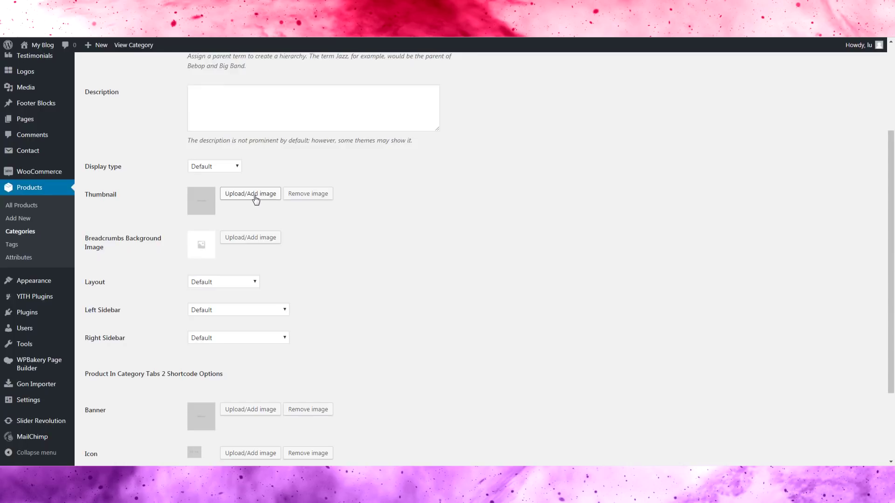
{"action": "left_click", "coordinate": [255, 195]}
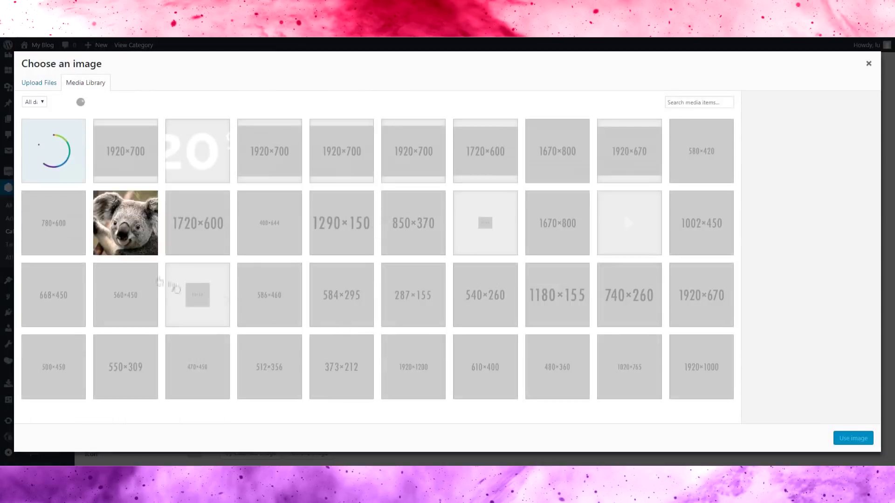
{"action": "scroll", "coordinate": [275, 244], "scroll_direction": "down", "scroll_amount": 5}
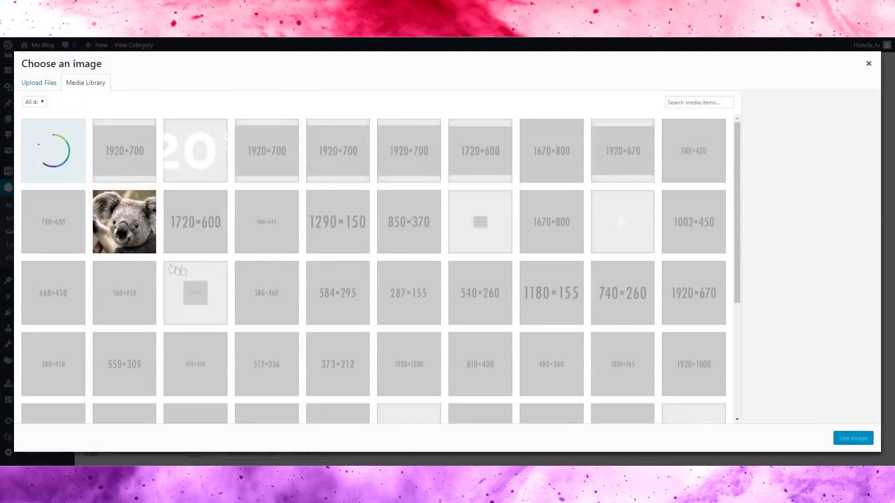
{"action": "left_click", "coordinate": [846, 437]}
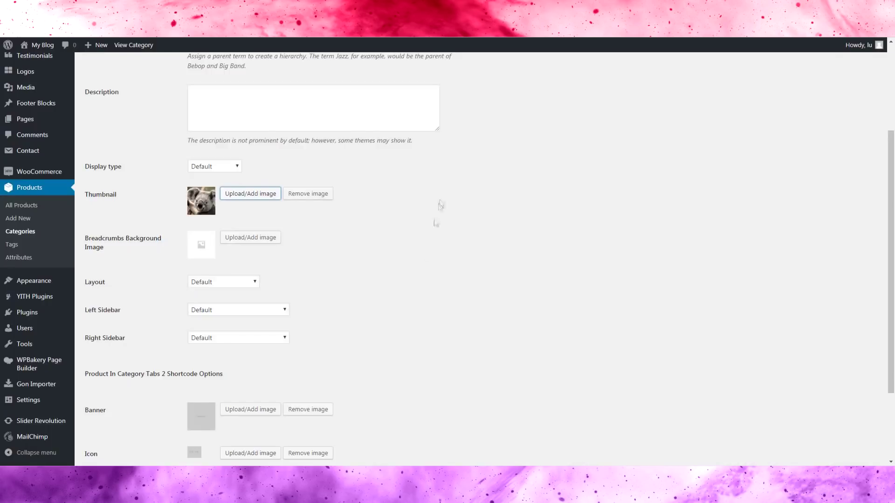
{"action": "scroll", "coordinate": [203, 463], "scroll_direction": "down", "scroll_amount": 3}
{"action": "left_click", "coordinate": [115, 430]}
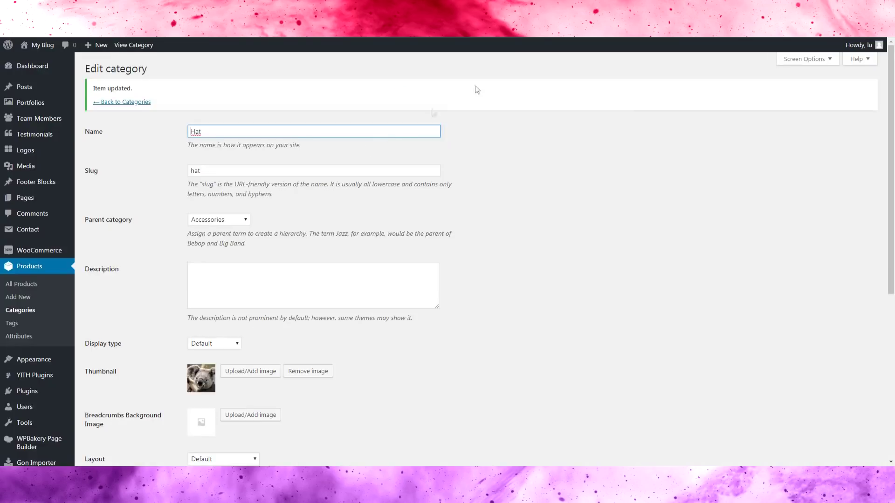
- Use the koala image as the Hat category's breadcrumbs background image and update the category
{"action": "scroll", "coordinate": [256, 373], "scroll_direction": "down", "scroll_amount": 5}
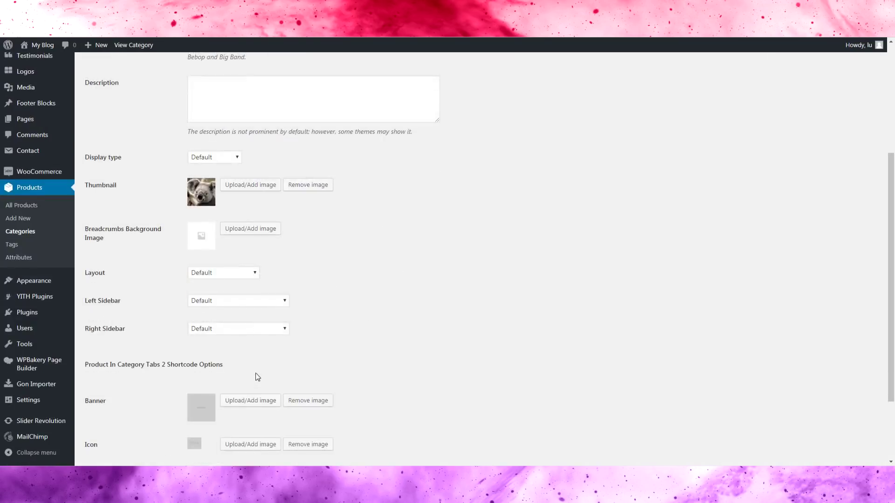
{"action": "left_click", "coordinate": [256, 231]}
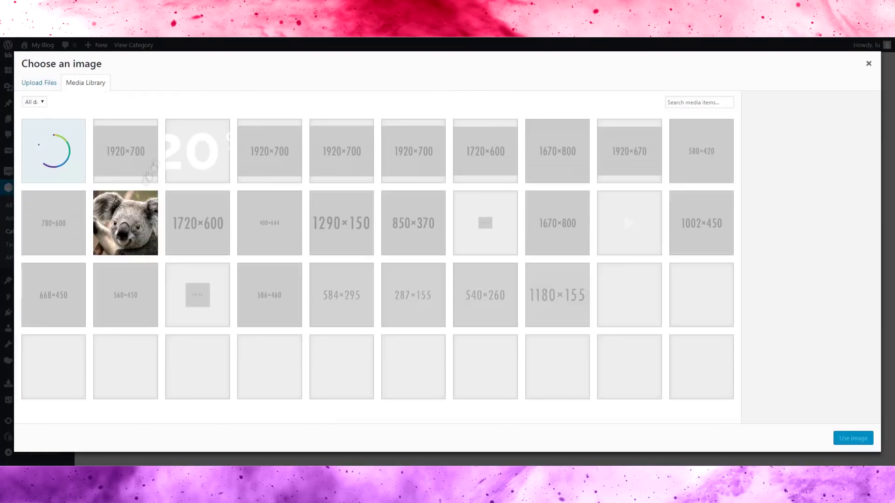
{"action": "left_click", "coordinate": [124, 223]}
{"action": "left_click", "coordinate": [853, 438]}
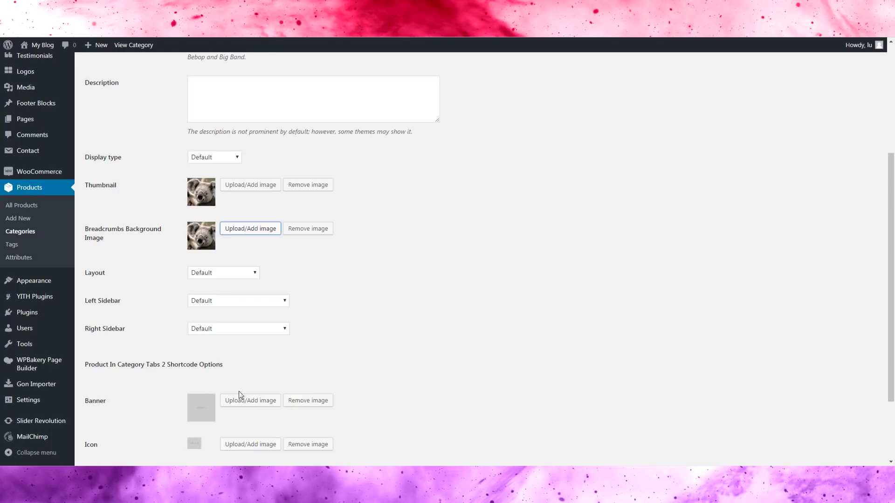
{"action": "scroll", "coordinate": [239, 393], "scroll_direction": "down", "scroll_amount": 2}
{"action": "left_click", "coordinate": [99, 433]}
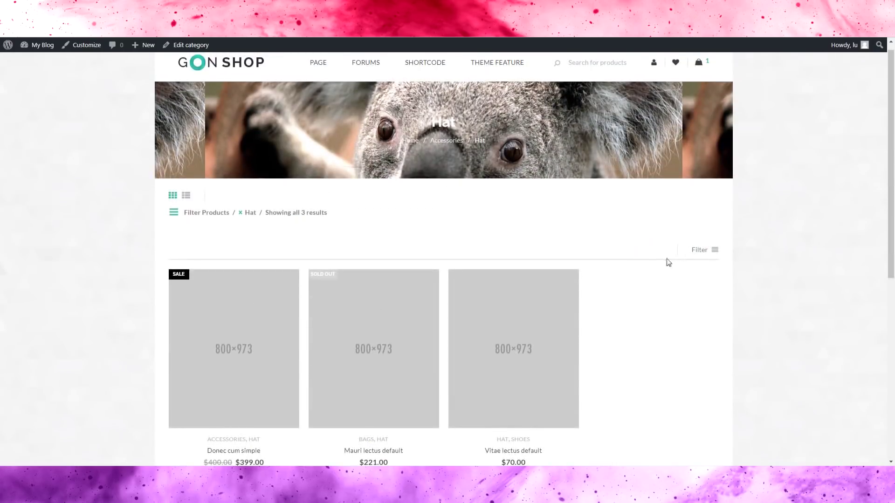
- Expand the product filter on the live Hat category page and filter by the "Out of stock" availability
{"action": "left_click", "coordinate": [727, 251]}
{"action": "scroll", "coordinate": [394, 262], "scroll_direction": "down", "scroll_amount": 4}
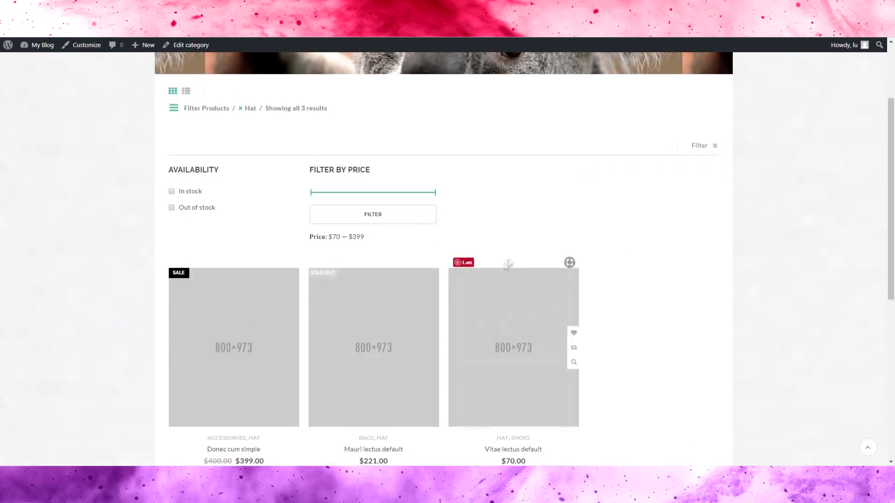
{"action": "scroll", "coordinate": [534, 288], "scroll_direction": "up", "scroll_amount": 5}
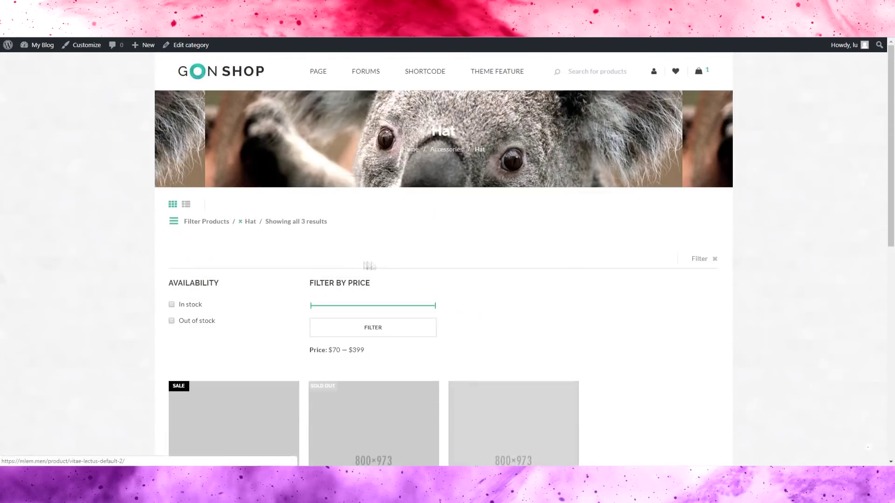
{"action": "left_click", "coordinate": [194, 320]}
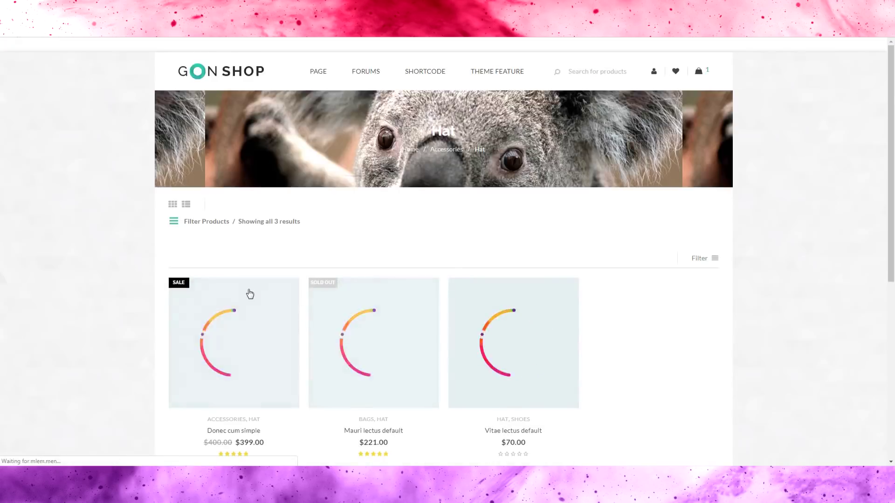
- Open the "Mauri lectus default" product from the Hat category page
{"action": "scroll", "coordinate": [252, 296], "scroll_direction": "down", "scroll_amount": 4}
{"action": "left_click", "coordinate": [374, 244]}
{"action": "scroll", "coordinate": [375, 320], "scroll_direction": "down", "scroll_amount": 3}
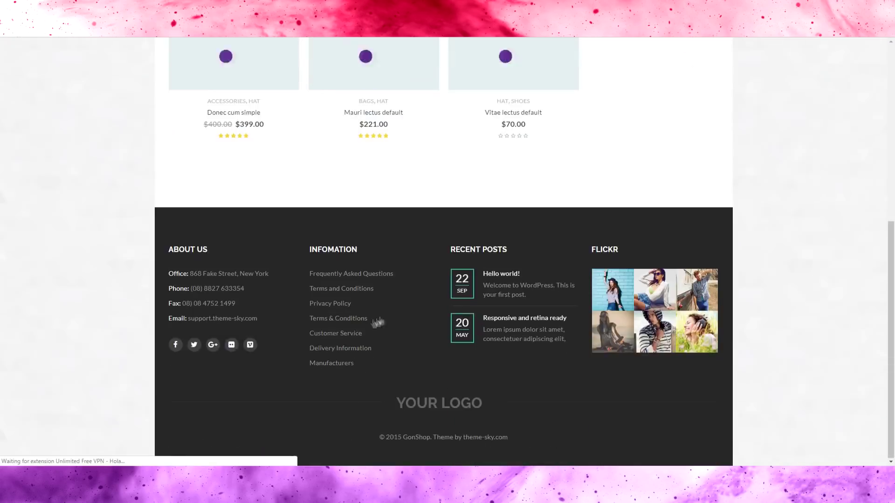
- Examine the "Mauri lectus default" product page, from its price and details to the description tabs, service banners, suggested products and footer
{"action": "scroll", "coordinate": [873, 133], "scroll_direction": "down", "scroll_amount": 7}
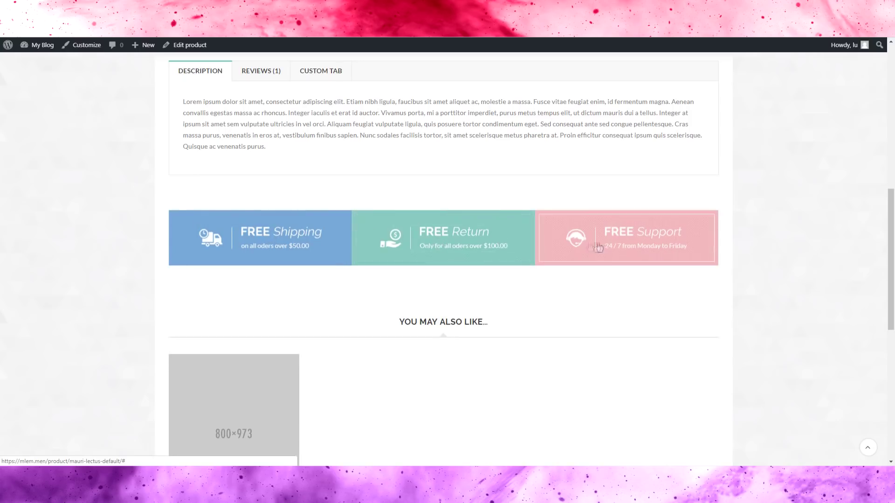
{"action": "scroll", "coordinate": [408, 301], "scroll_direction": "down", "scroll_amount": 8}
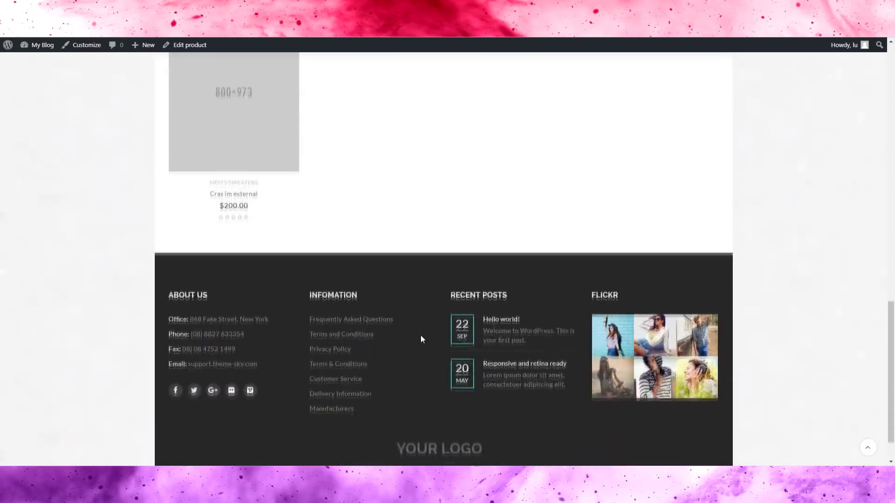
{"action": "scroll", "coordinate": [603, 284], "scroll_direction": "up", "scroll_amount": 15}
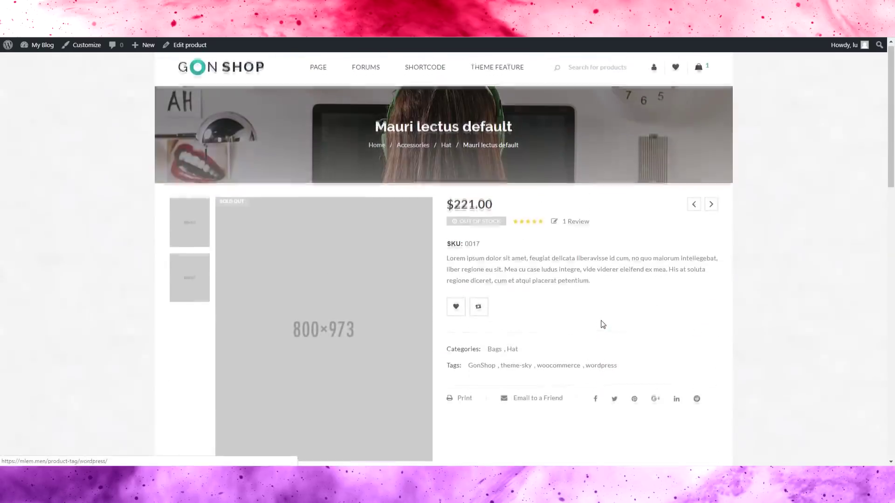
{"action": "scroll", "coordinate": [601, 324], "scroll_direction": "down", "scroll_amount": 10}
{"action": "scroll", "coordinate": [604, 325], "scroll_direction": "up", "scroll_amount": 12}
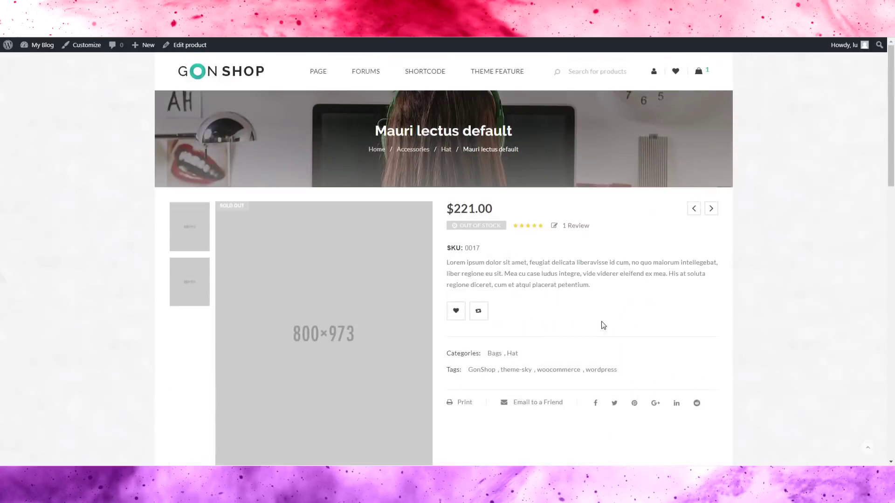
{"action": "scroll", "coordinate": [645, 196], "scroll_direction": "down", "scroll_amount": 5}
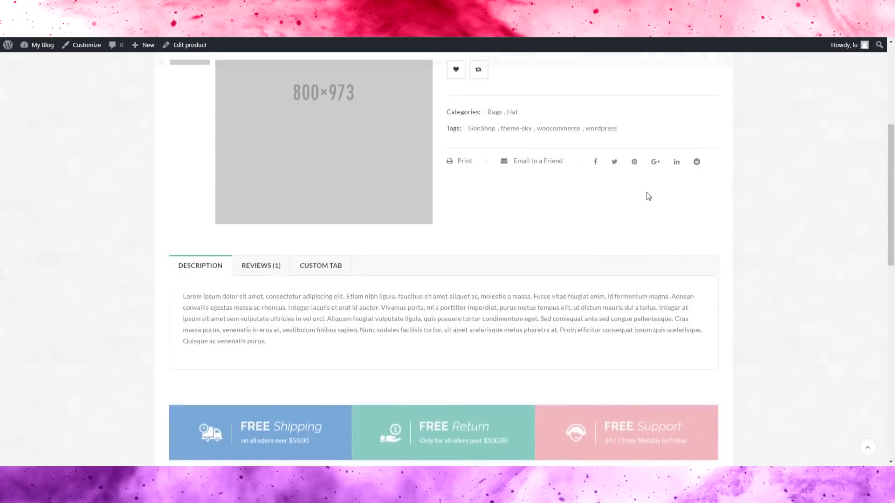
{"action": "scroll", "coordinate": [648, 196], "scroll_direction": "down", "scroll_amount": 2}
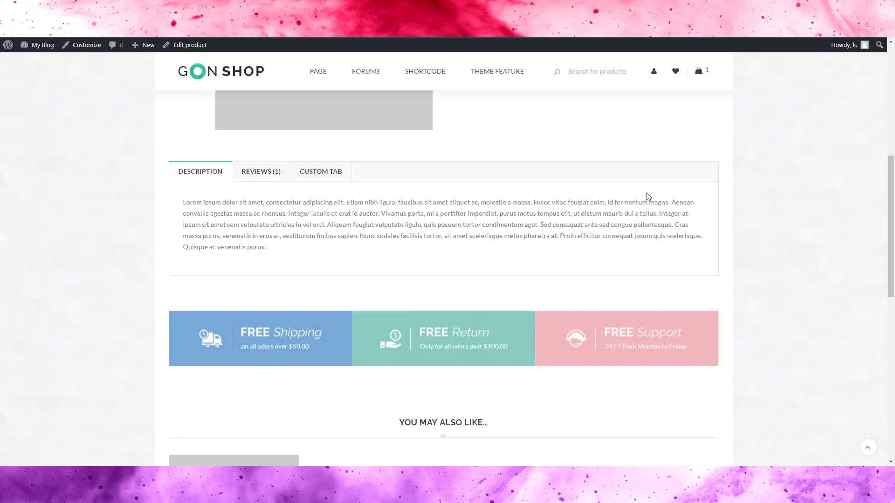
{"action": "scroll", "coordinate": [646, 194], "scroll_direction": "down", "scroll_amount": 10}
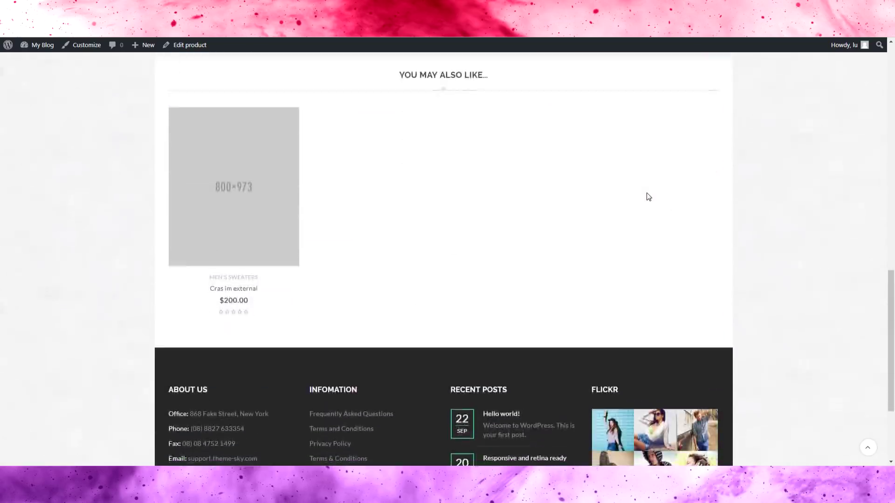
{"action": "left_click_drag", "start_coordinate": [892, 368], "coordinate": [887, 93]}
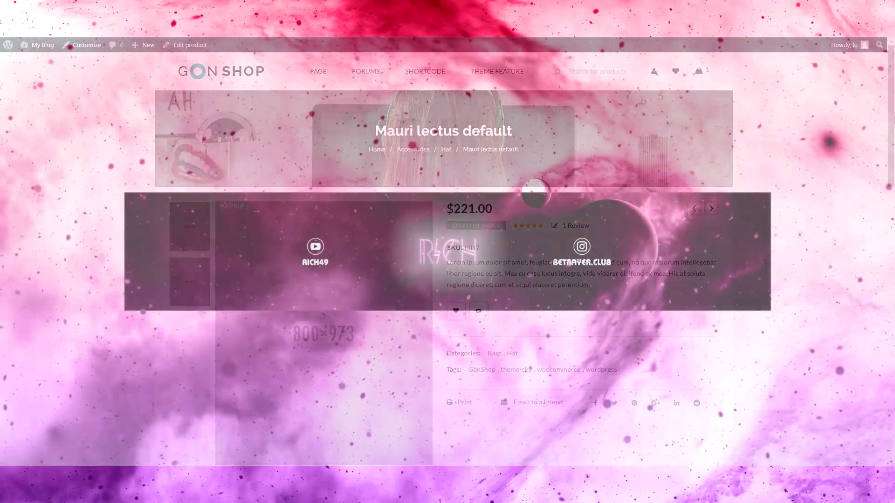
{"action": "scroll", "coordinate": [848, 123], "scroll_direction": "down", "scroll_amount": 1}
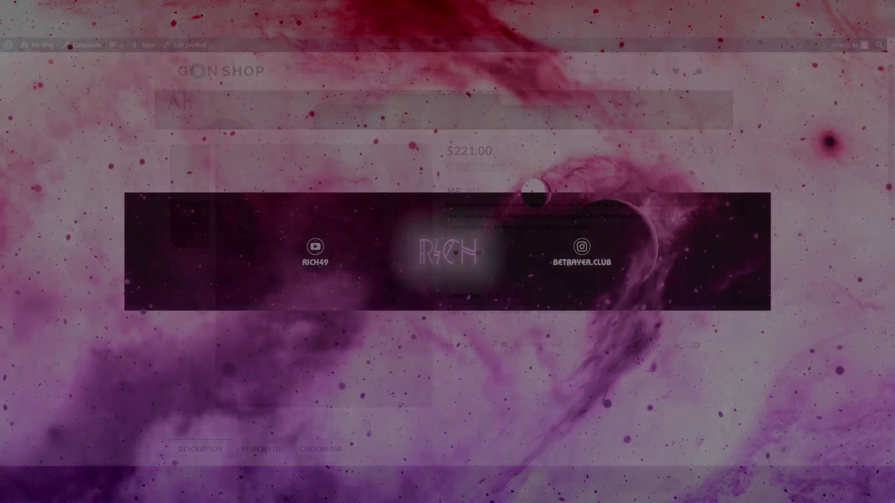